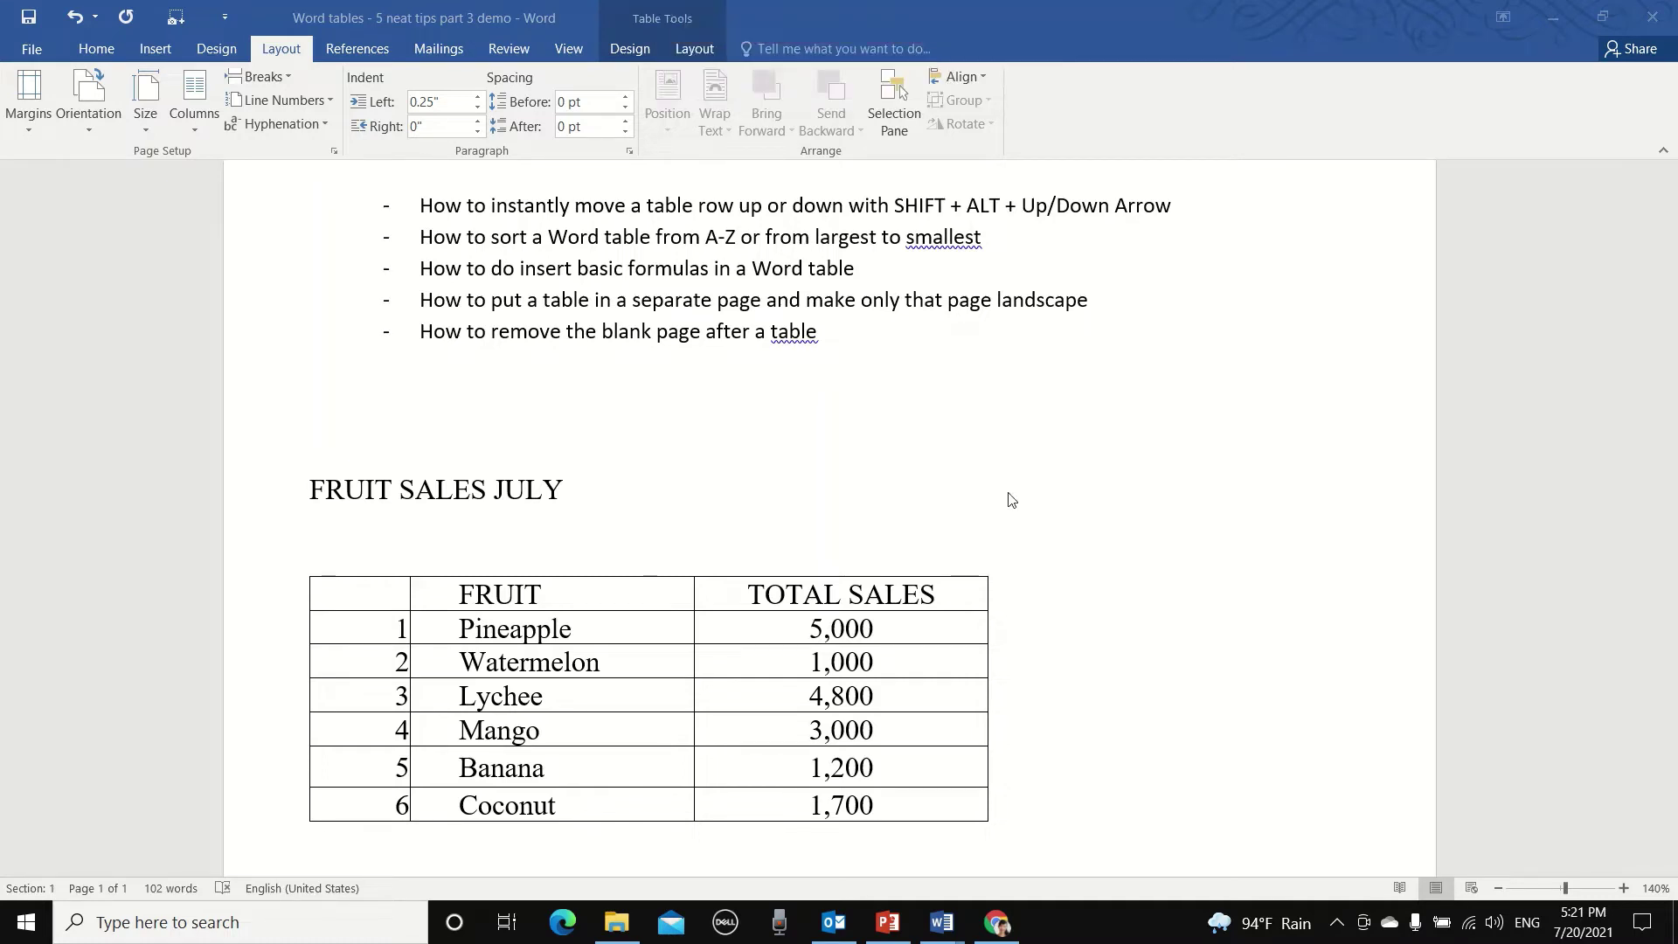
Step: Bold the 'SHIFT + ALT + Up/Down Arrow' shortcut phrase at the end of the first bullet
scroll(1011, 500, up, 1)
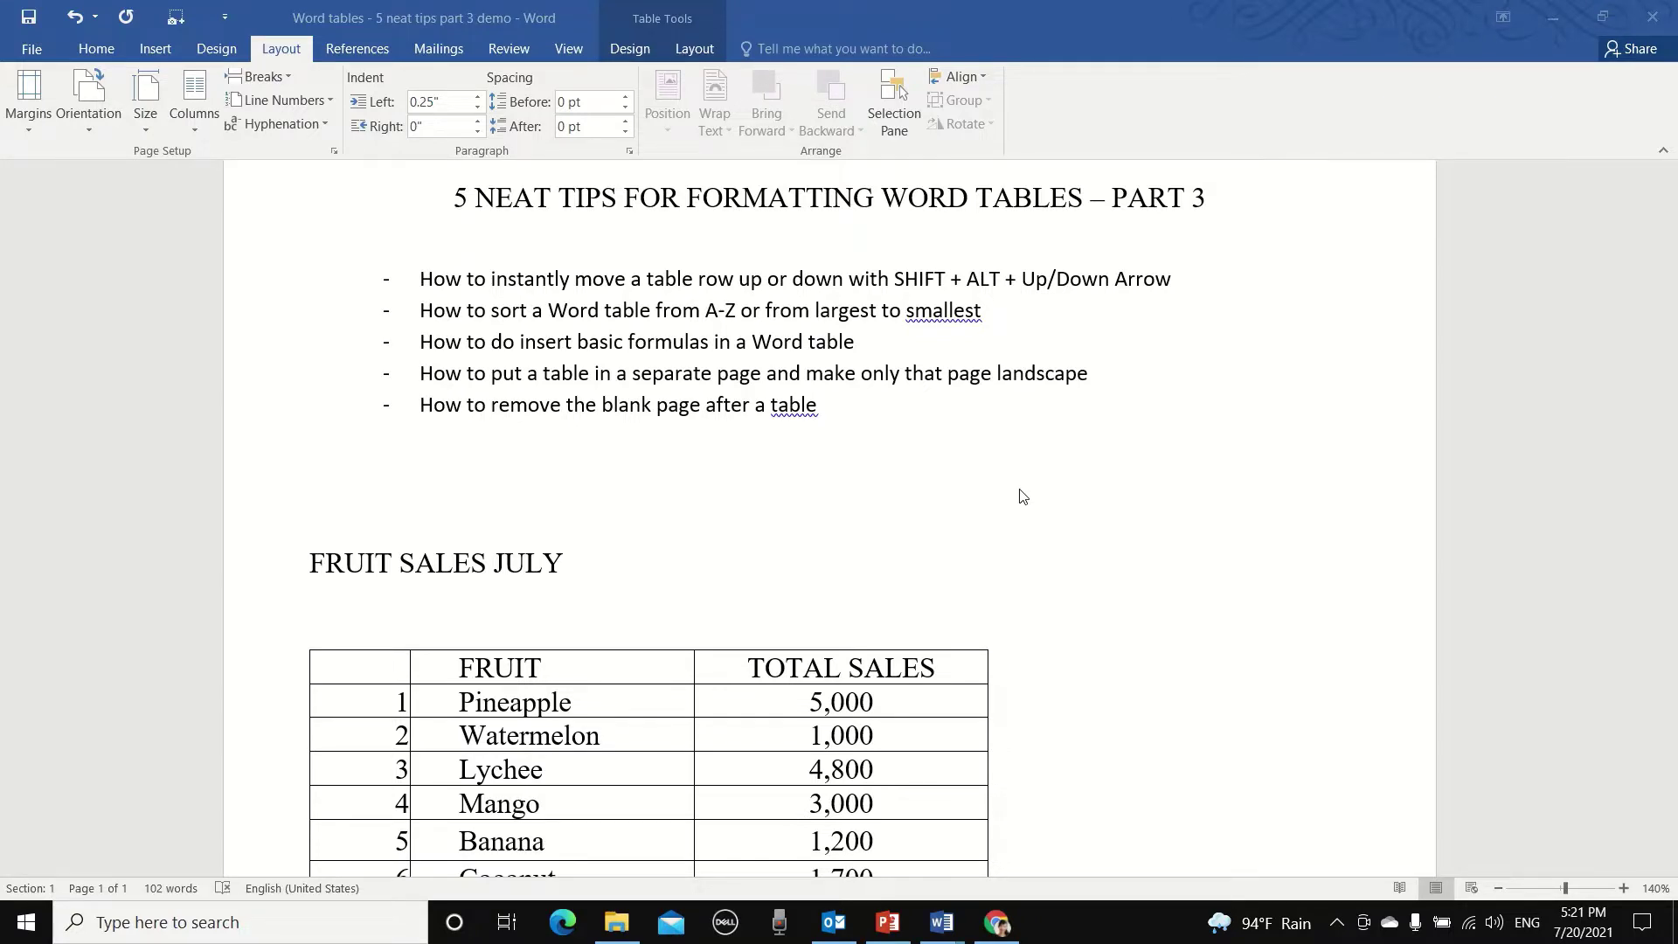
scroll(1024, 482, up, 1)
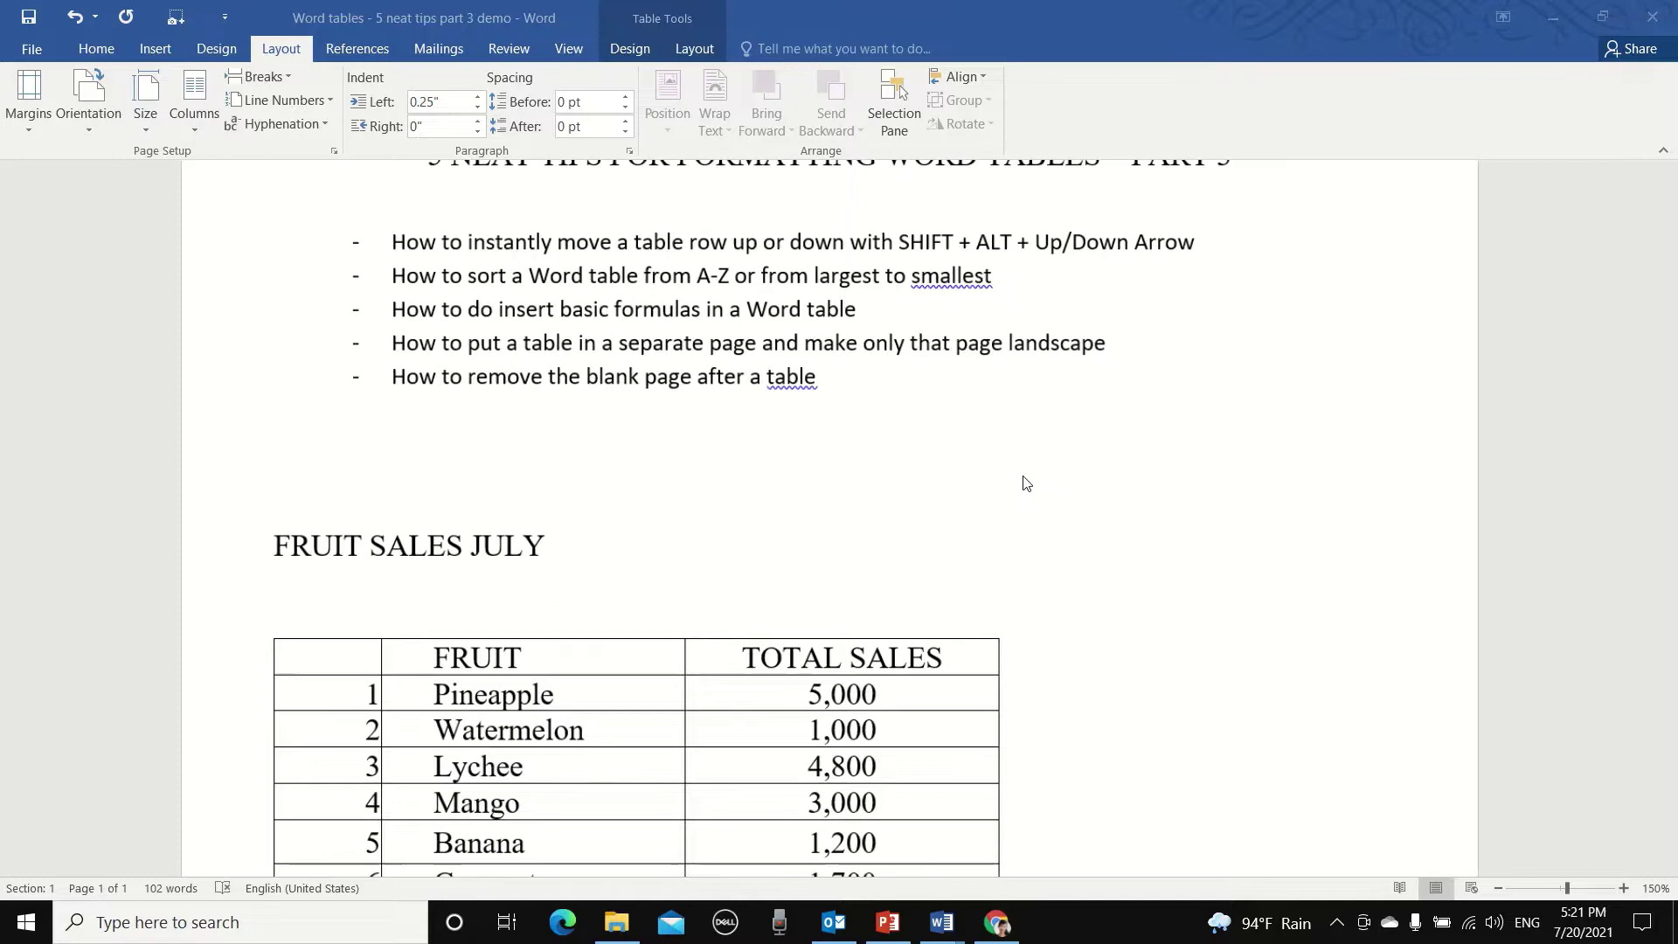
scroll(1026, 484, up, 1)
scroll(1026, 483, down, 1)
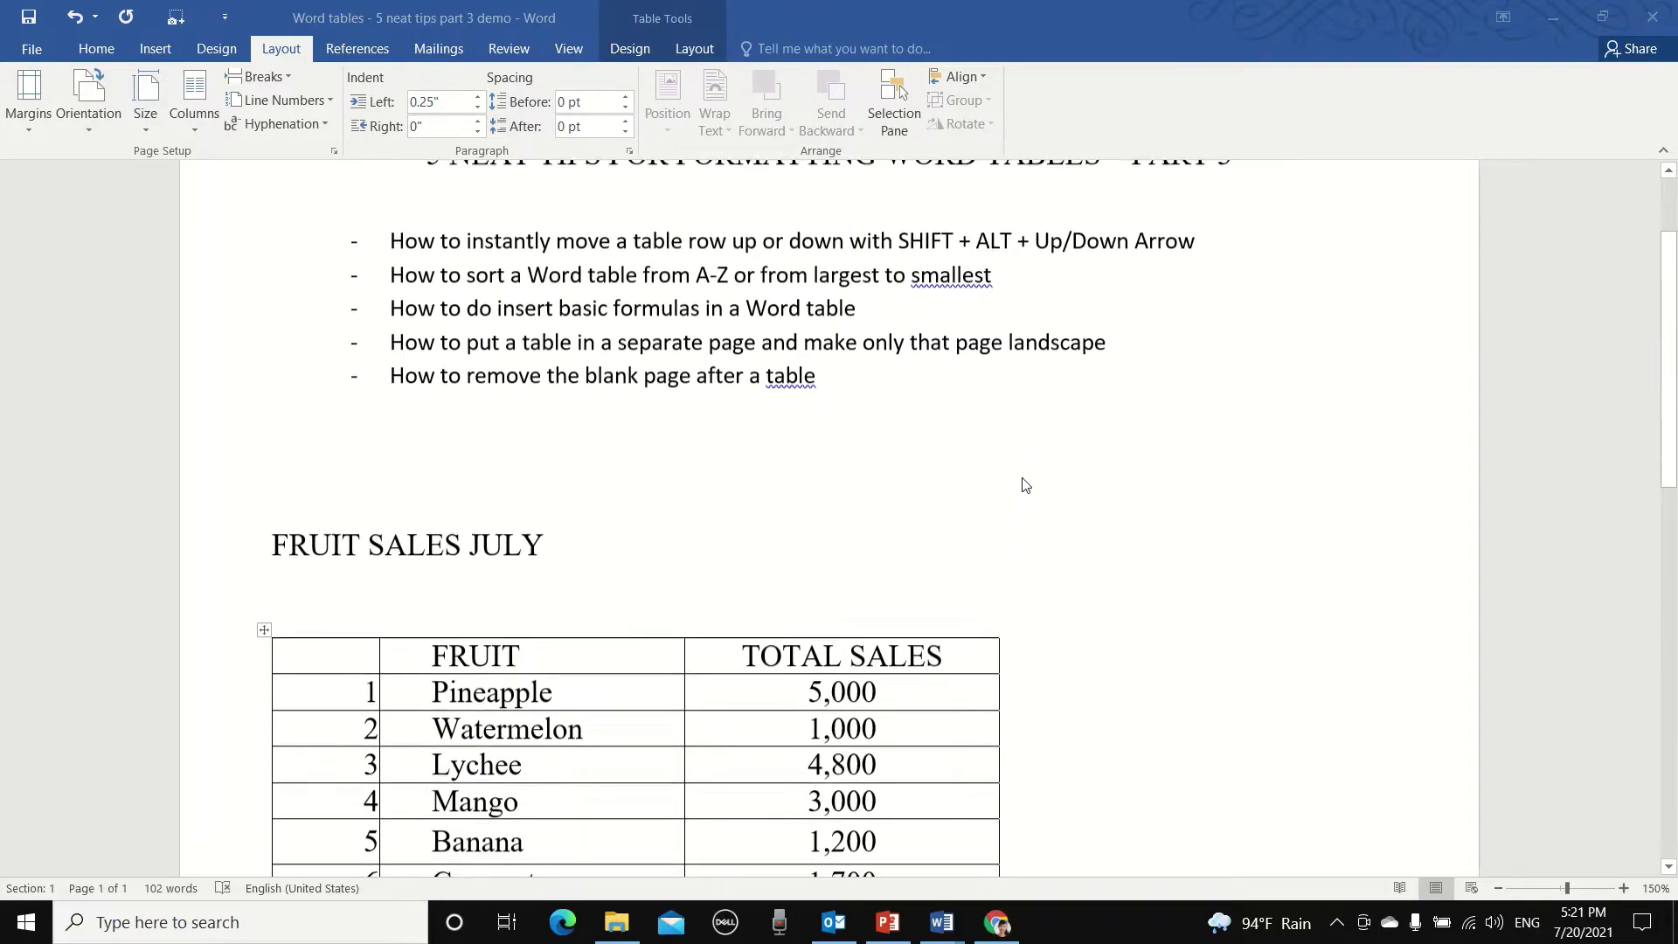
scroll(1026, 485, down, 1)
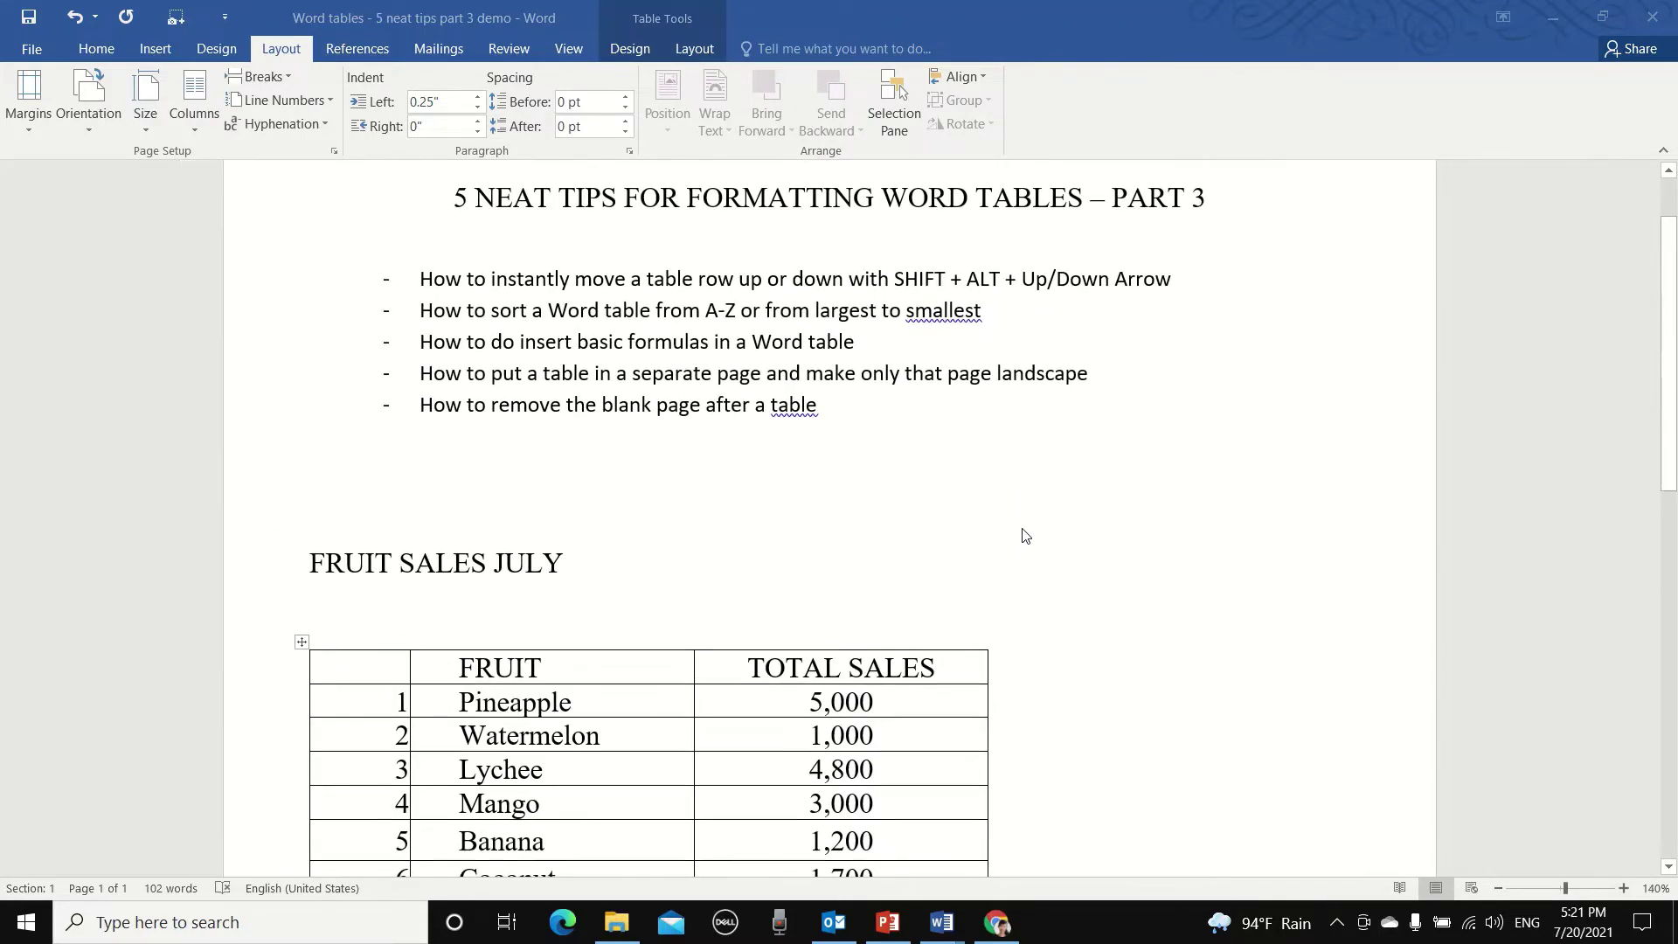
scroll(1026, 490, down, 2)
scroll(1027, 532, up, 1)
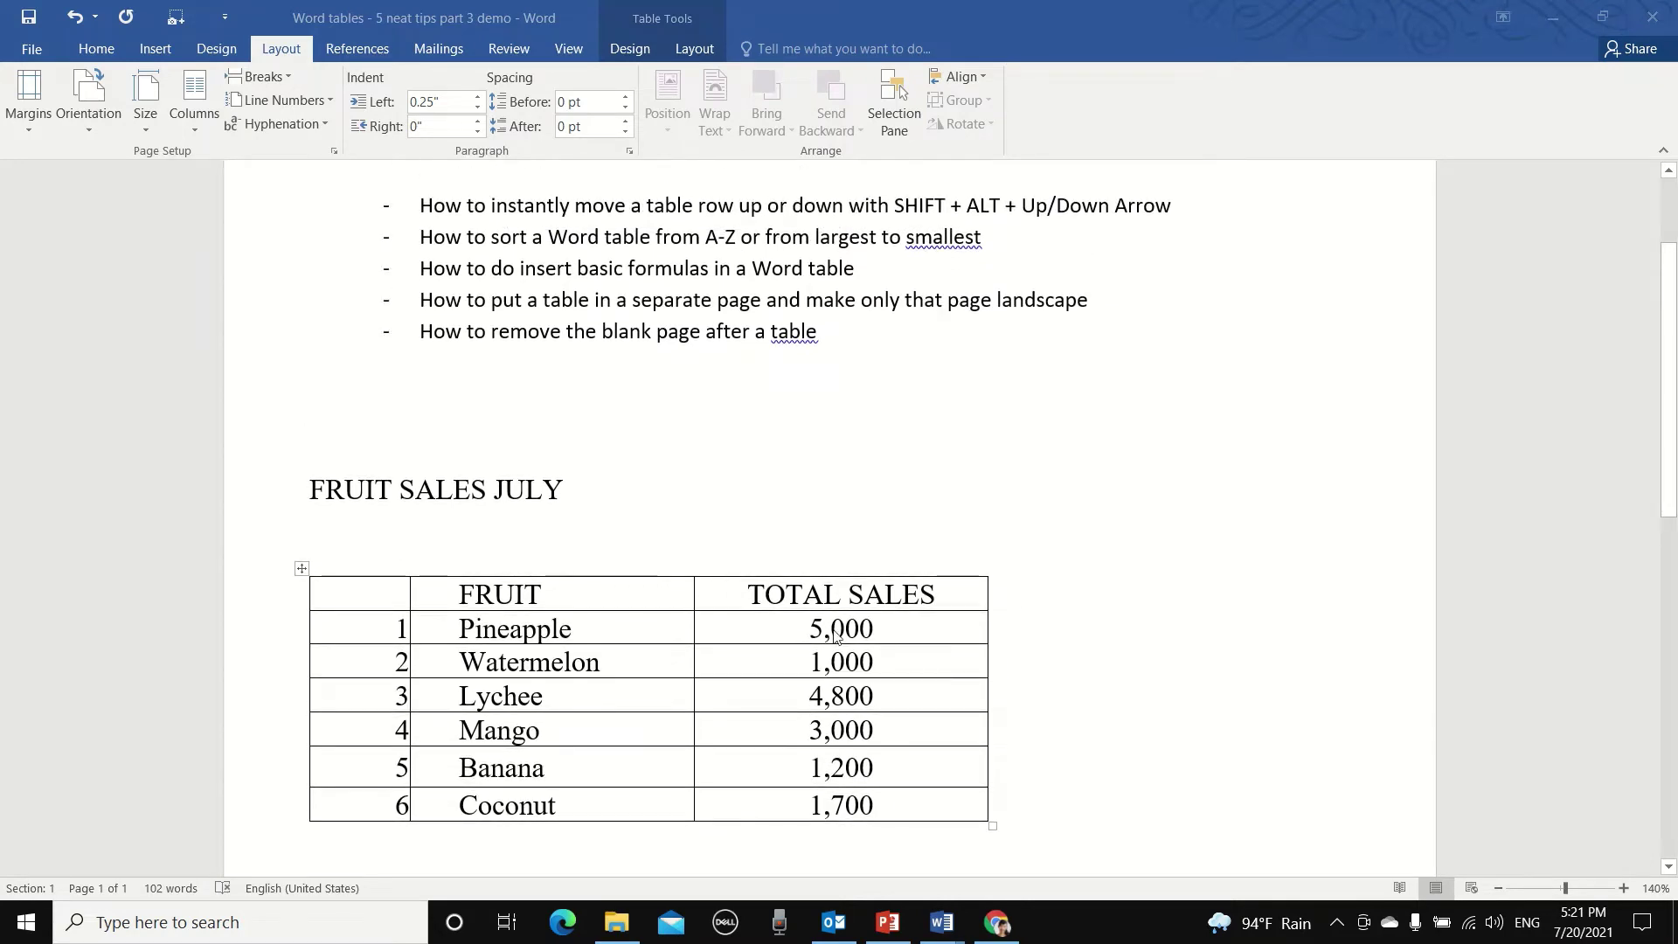
click(538, 780)
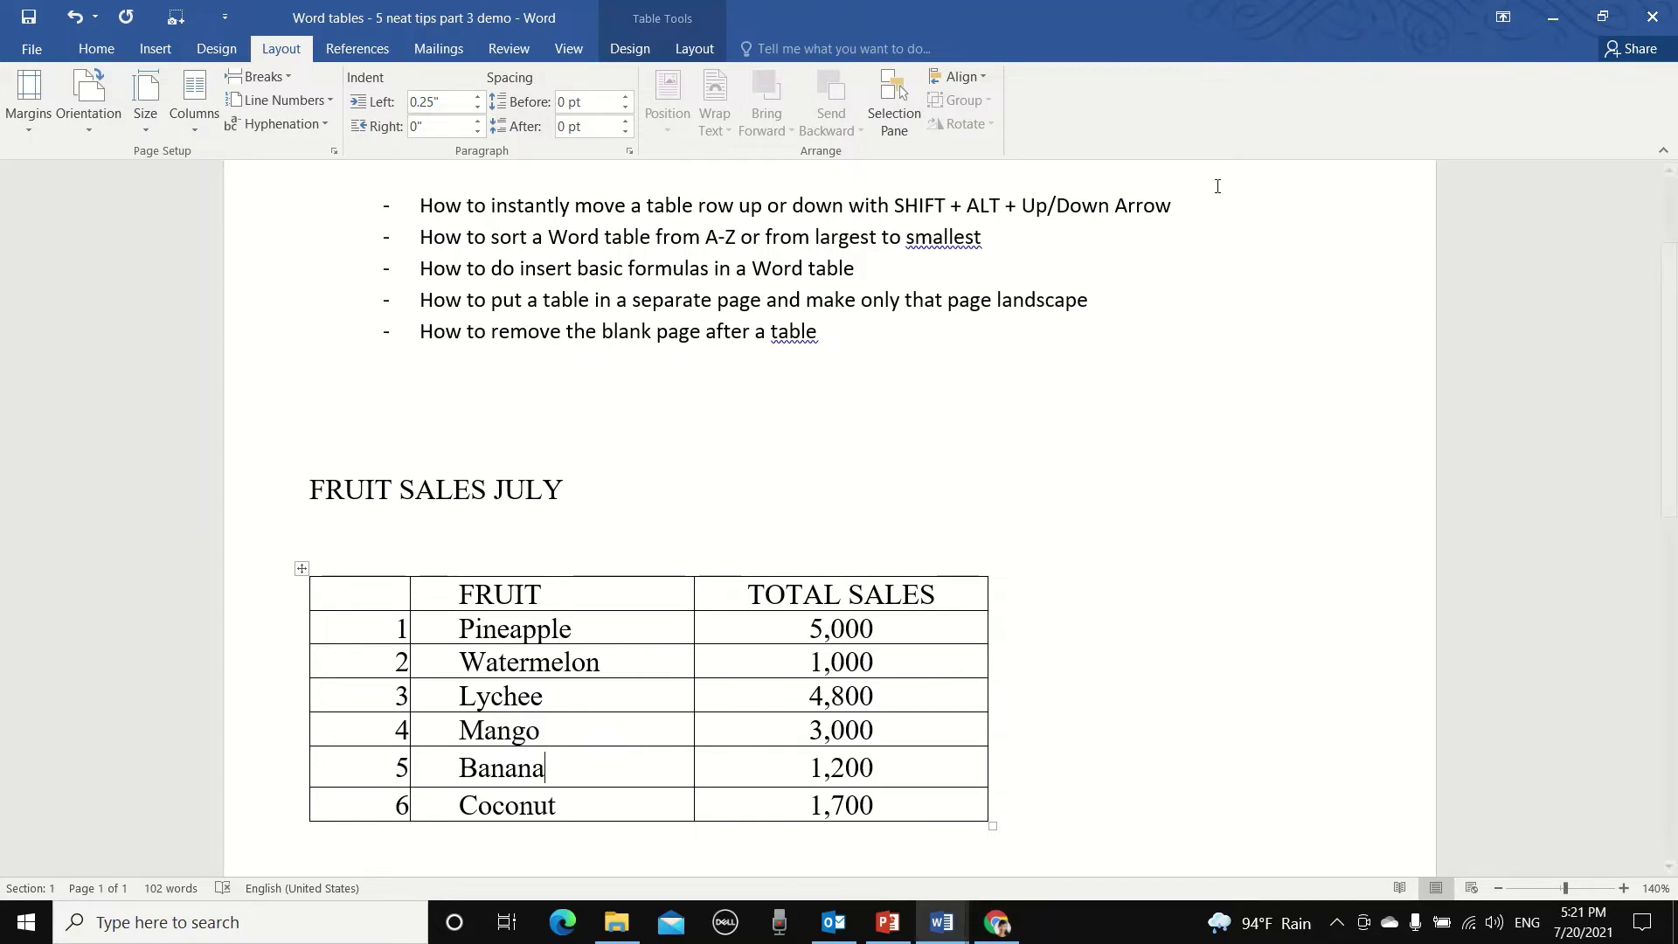
drag(1181, 206, 910, 215)
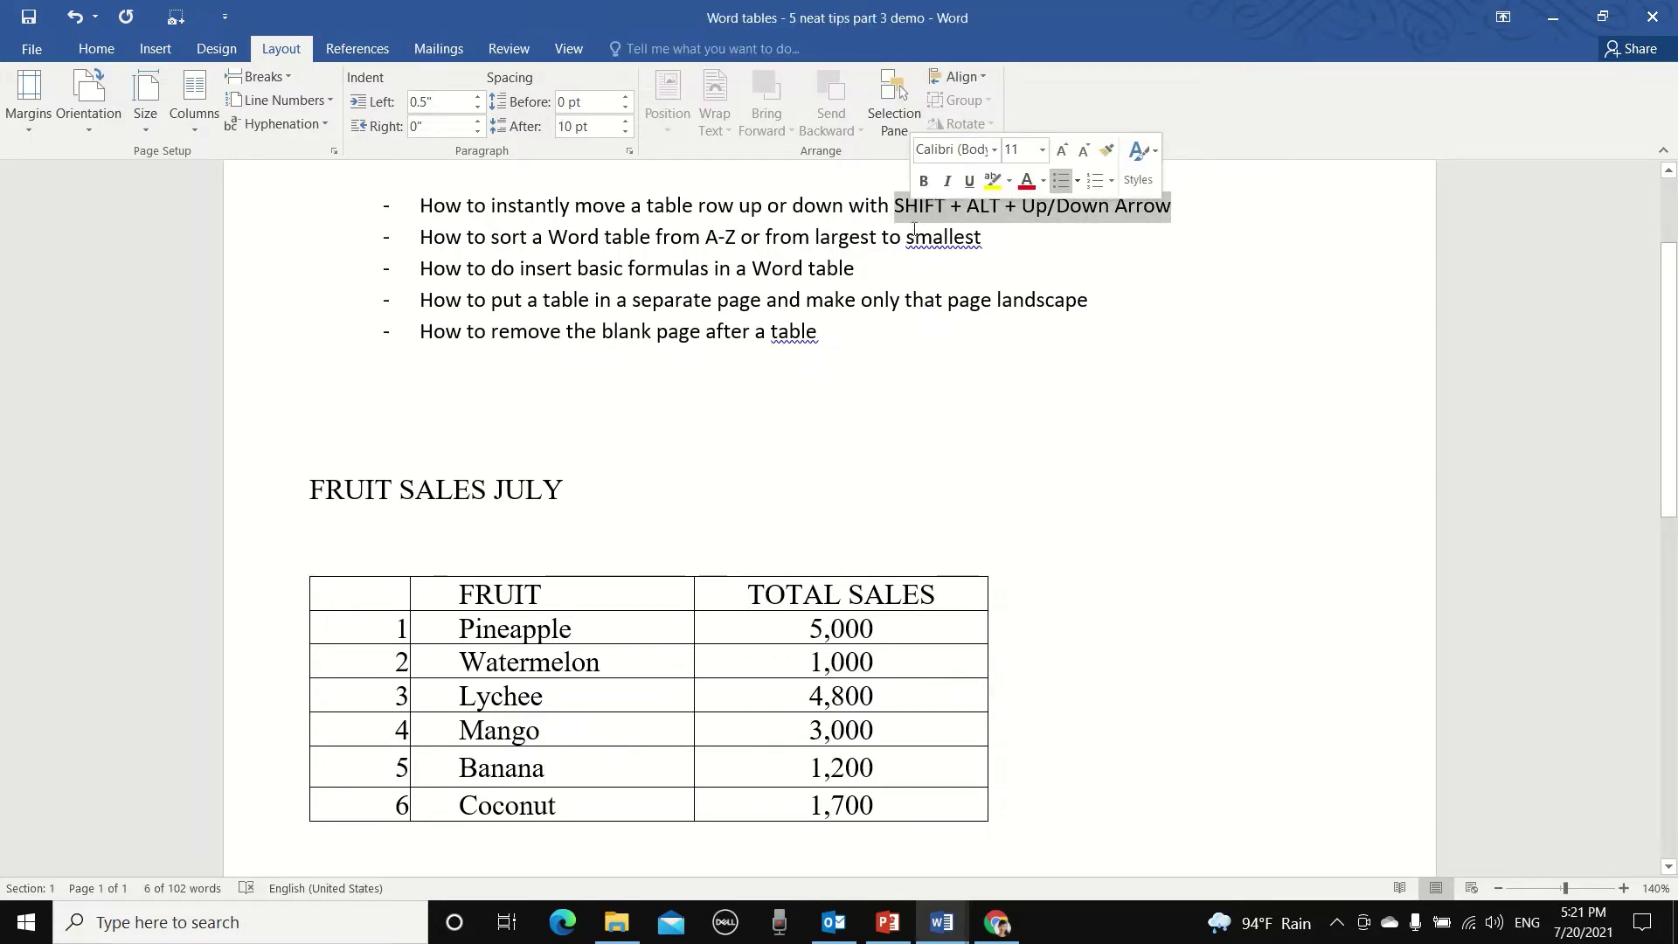
key(ctrl+b)
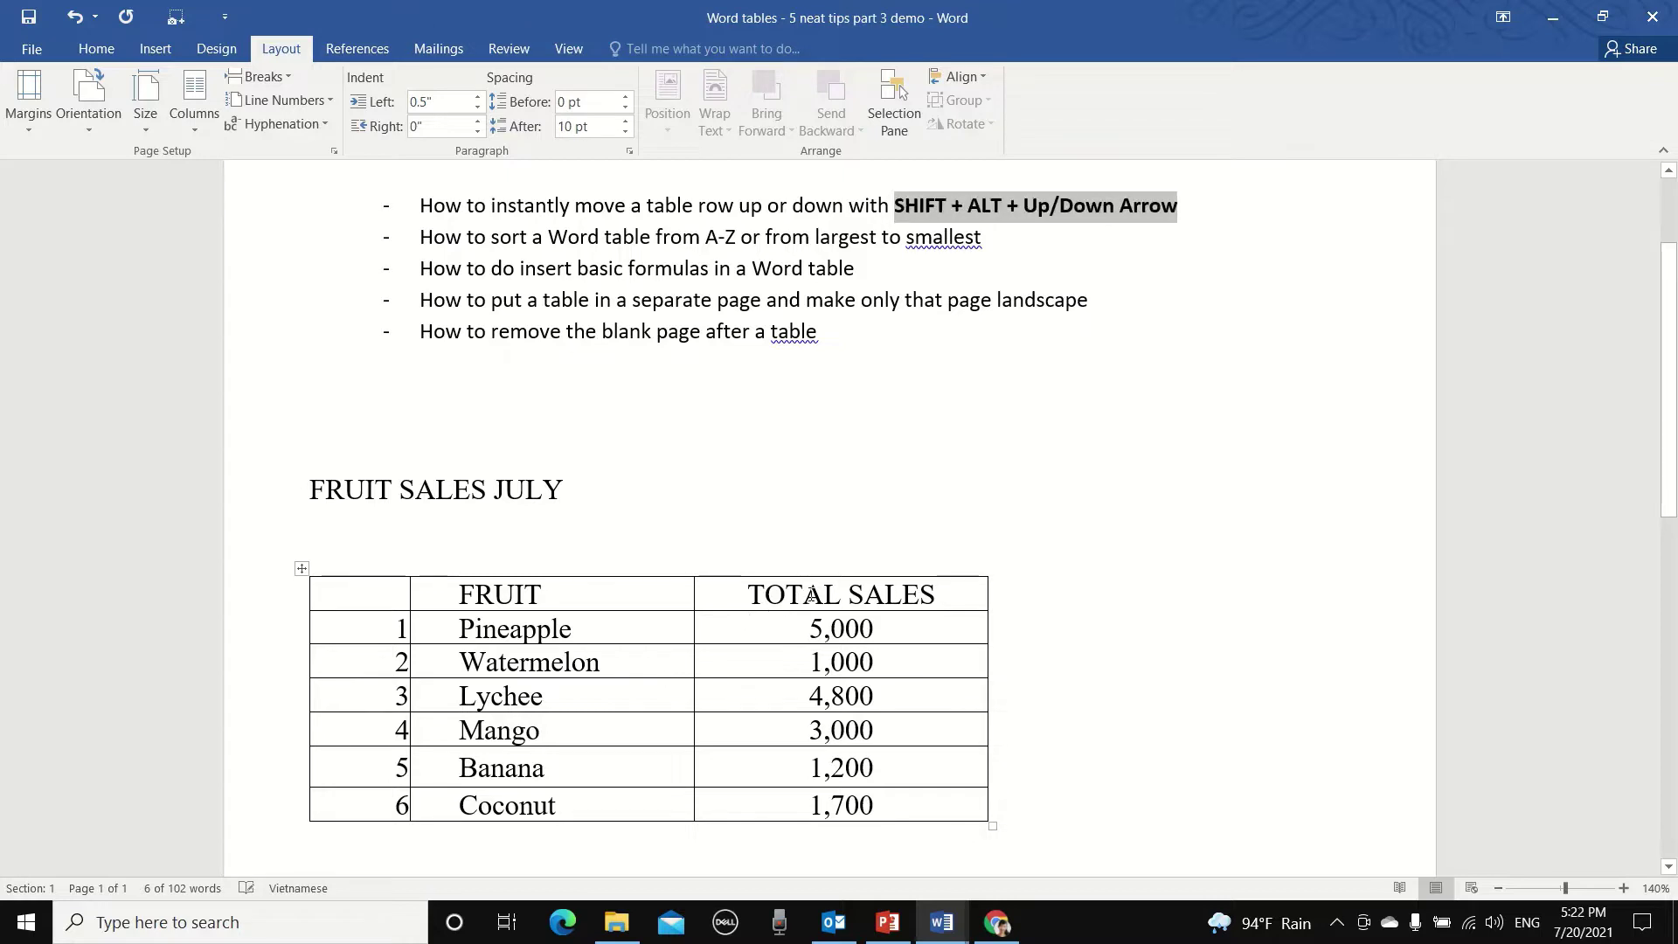
Step: Move the Banana row (1,200) to row 4, between Lychee and Mango, using Shift+Alt+Up/Down
click(549, 773)
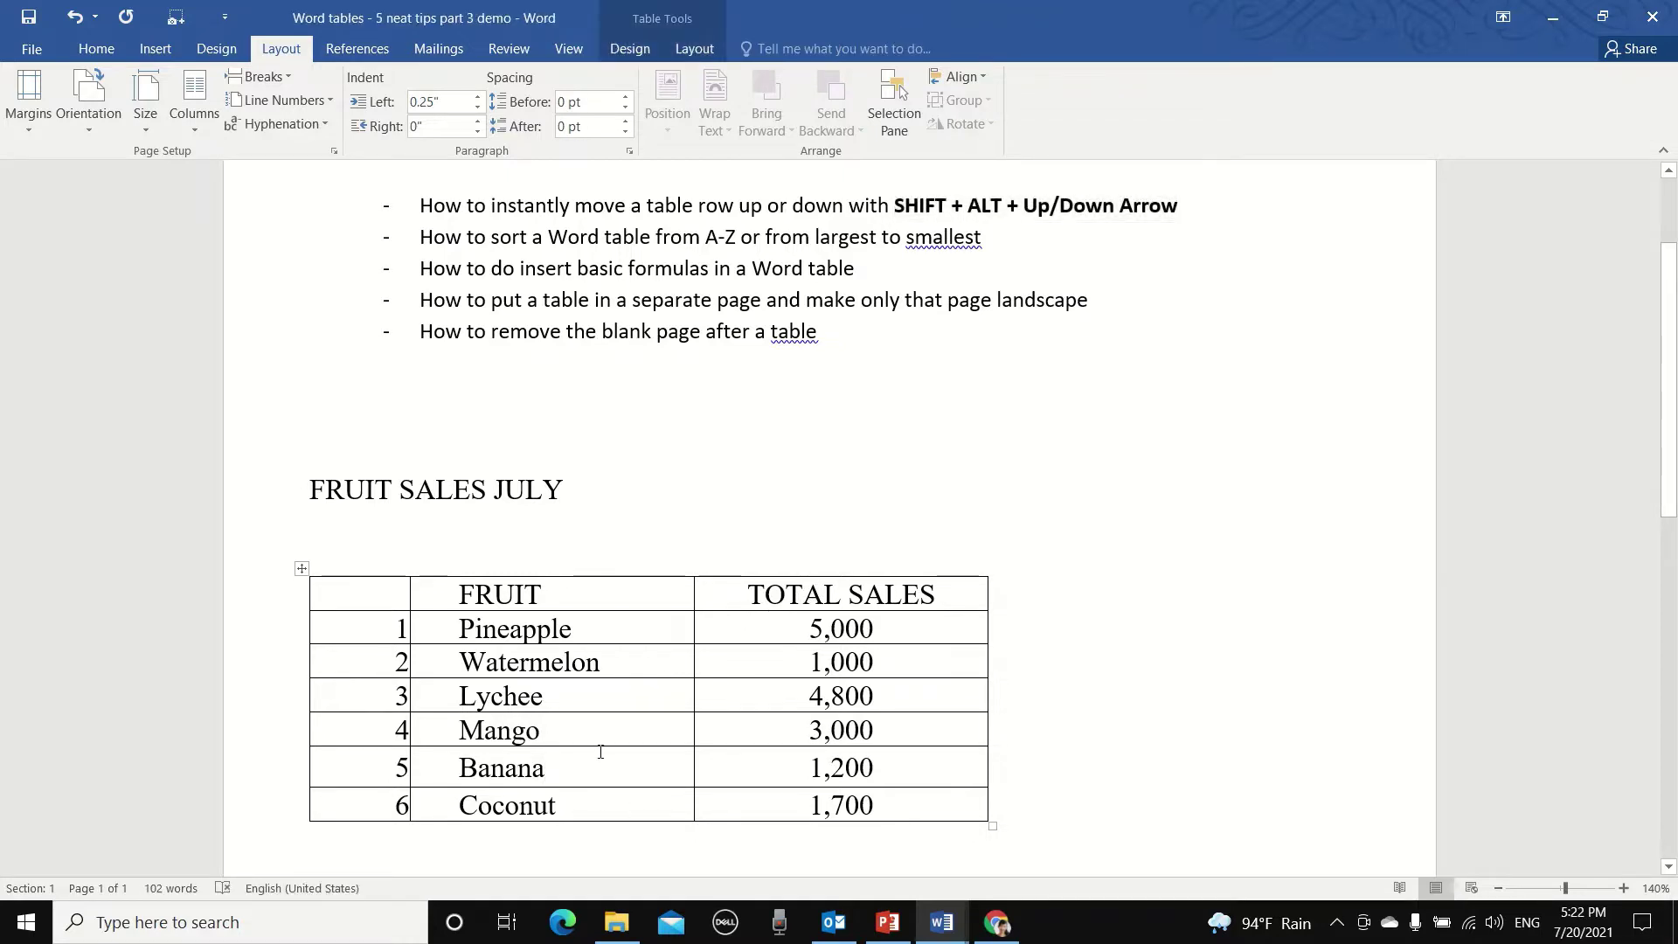
key(shift+alt+Up)
key(shift+alt+Up)
key(shift+alt+Up)
key(shift+alt+Up)
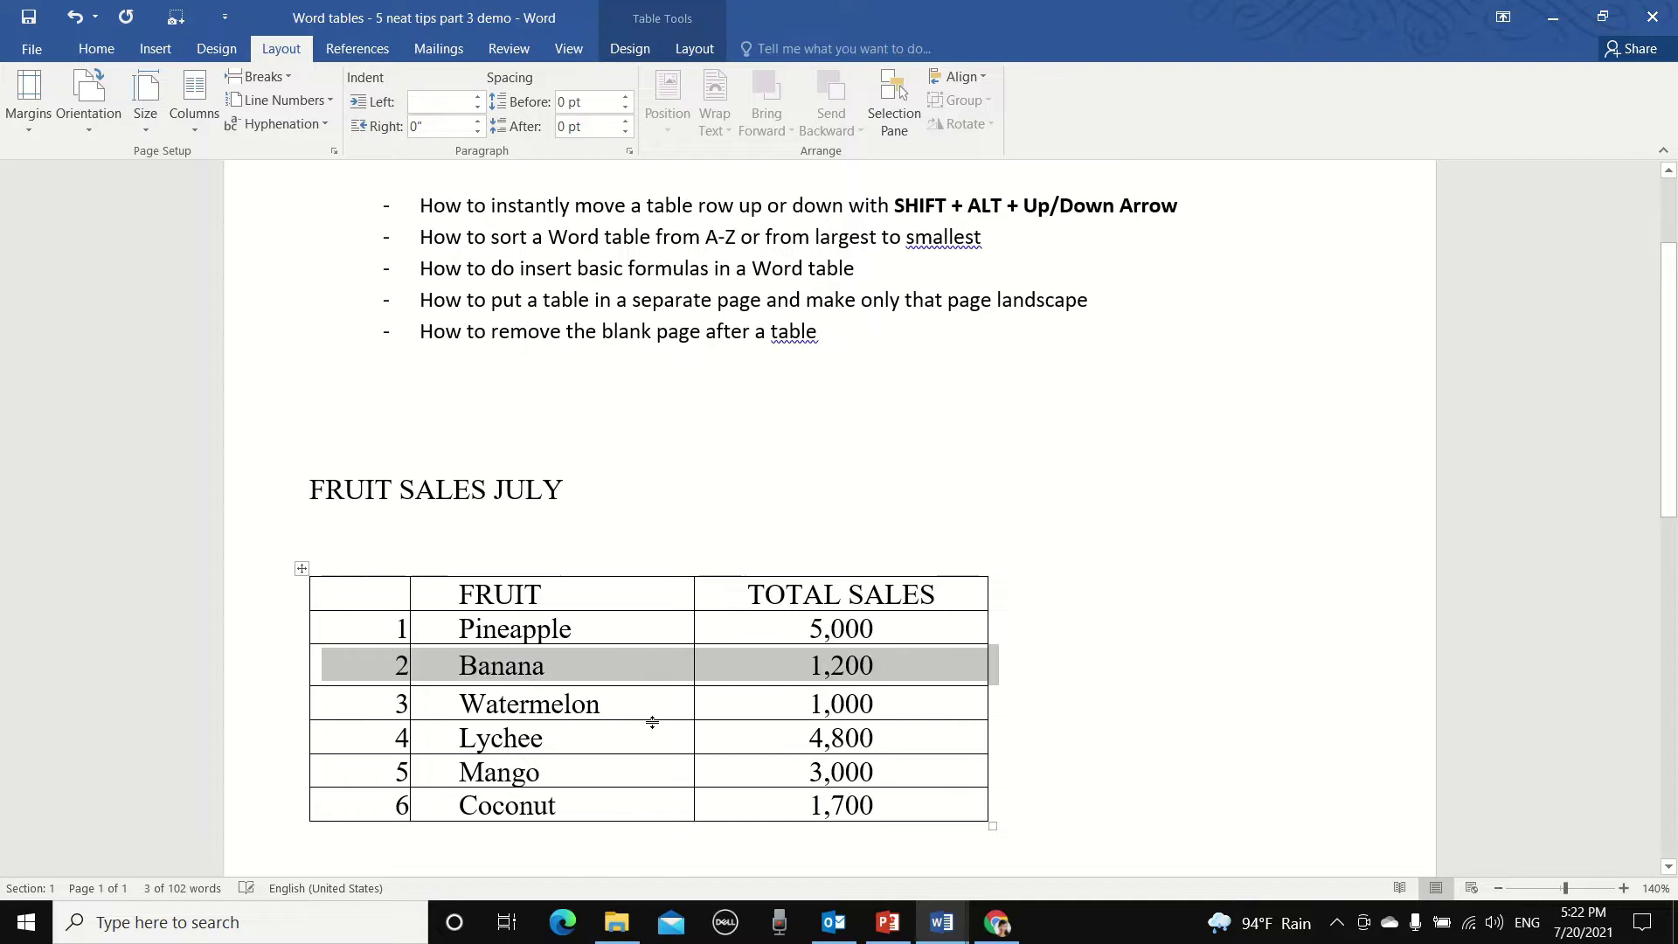
key(shift+alt+Down)
key(shift+alt+Down)
key(shift+alt+Down)
key(shift+alt+Down)
key(shift+alt+Down)
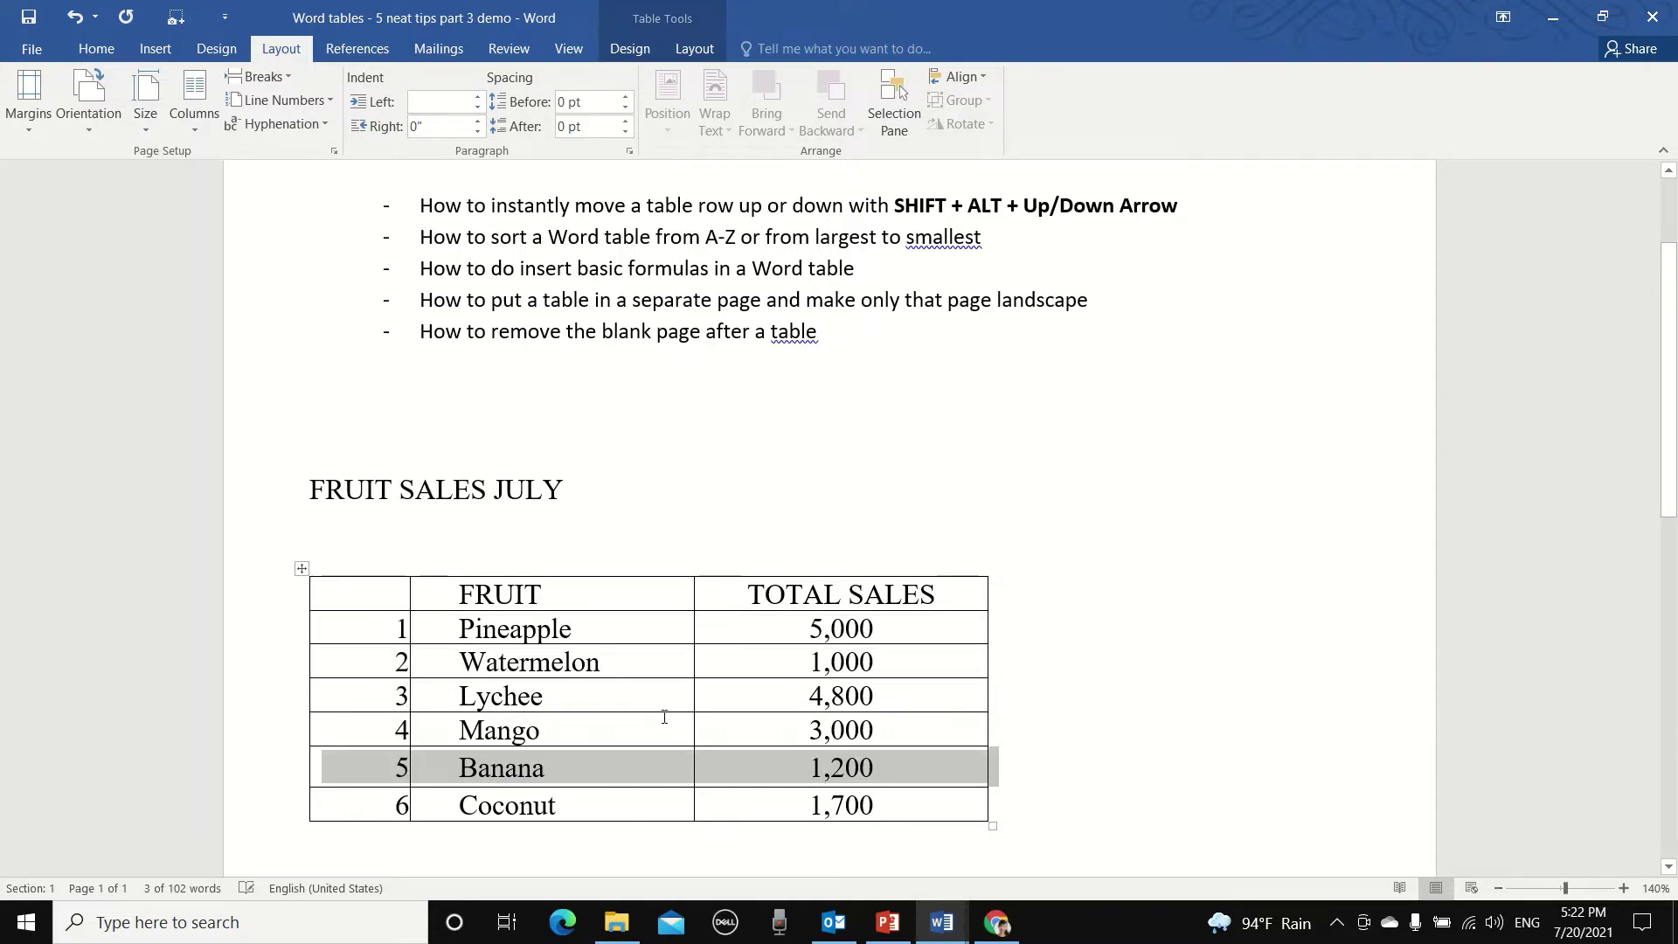
key(shift+alt+Up)
key(shift+alt+Up)
key(shift+alt+Up)
key(shift+alt+Up)
key(shift+alt+Down)
key(shift+alt+Down)
key(shift+alt+Down)
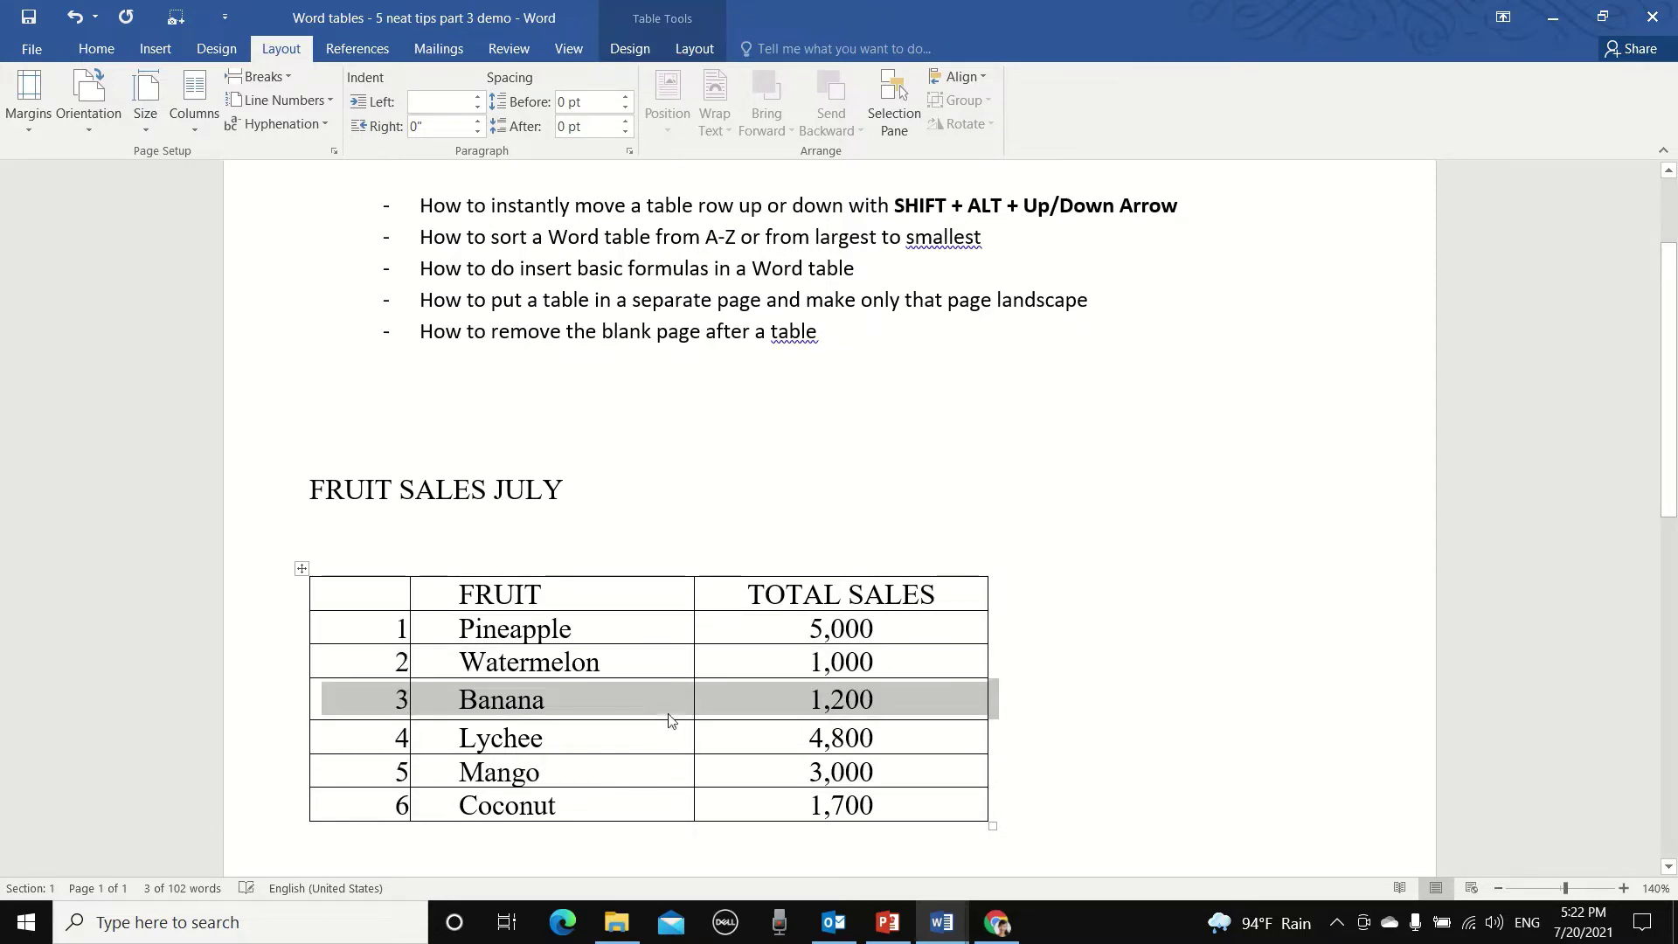
key(shift+alt+Down)
key(shift+alt+Up)
key(shift+alt+Up)
key(shift+alt+Up)
key(shift+alt+Up)
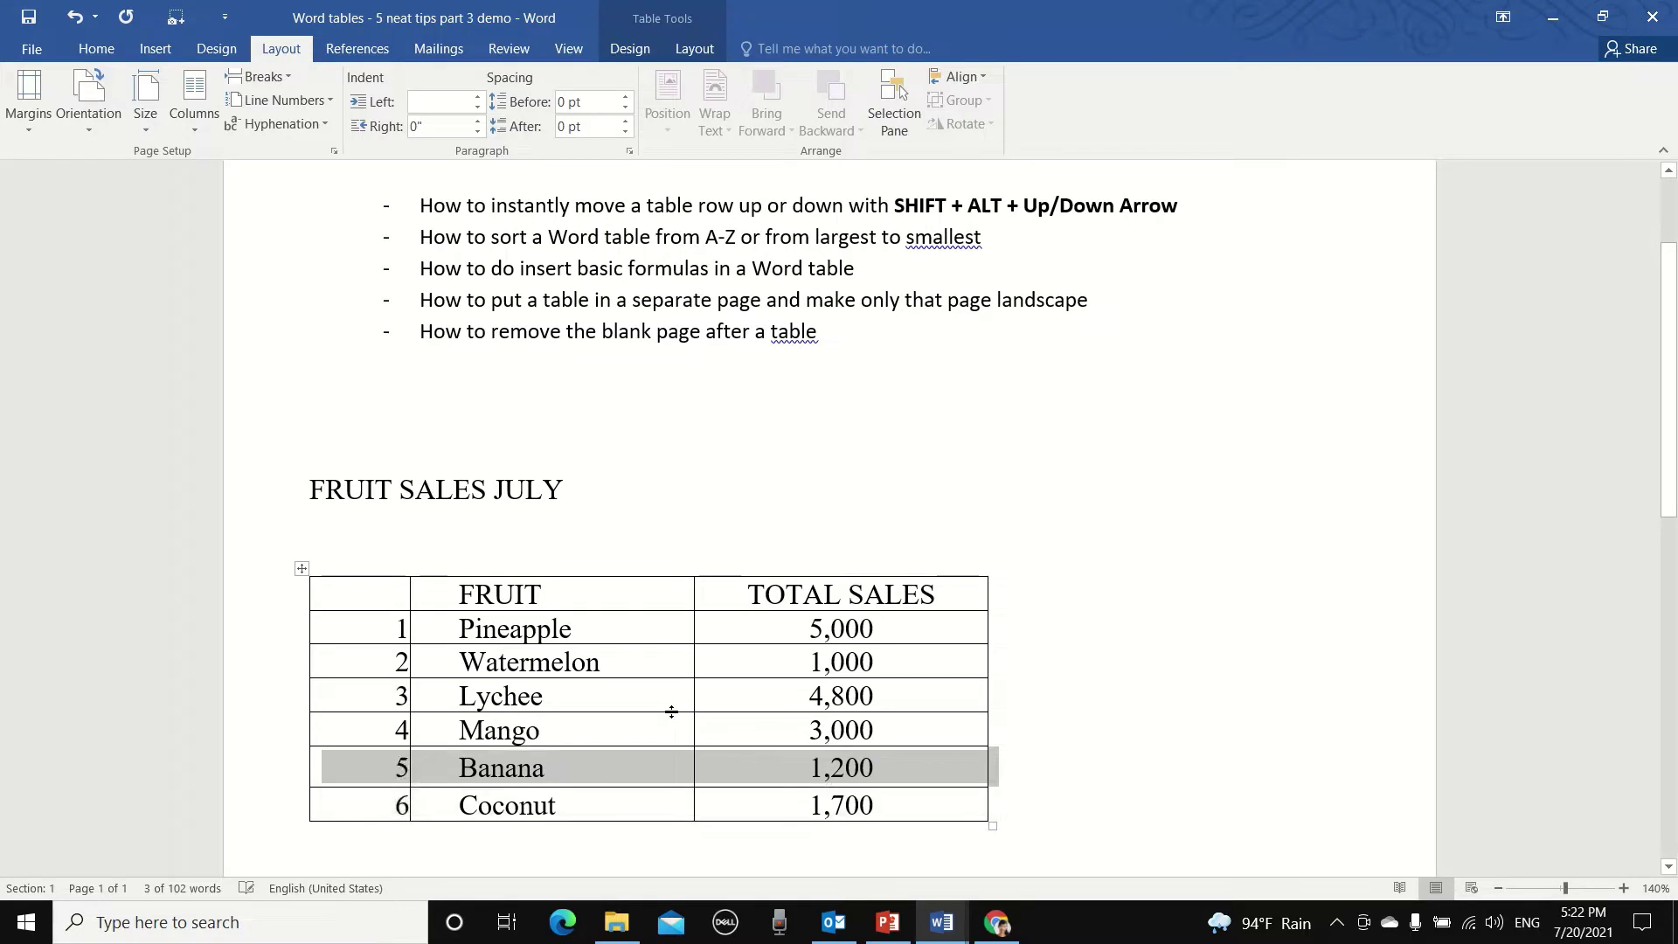
key(shift+alt+Down)
key(shift+alt+Down)
key(shift+alt+Down)
key(shift+alt+Up)
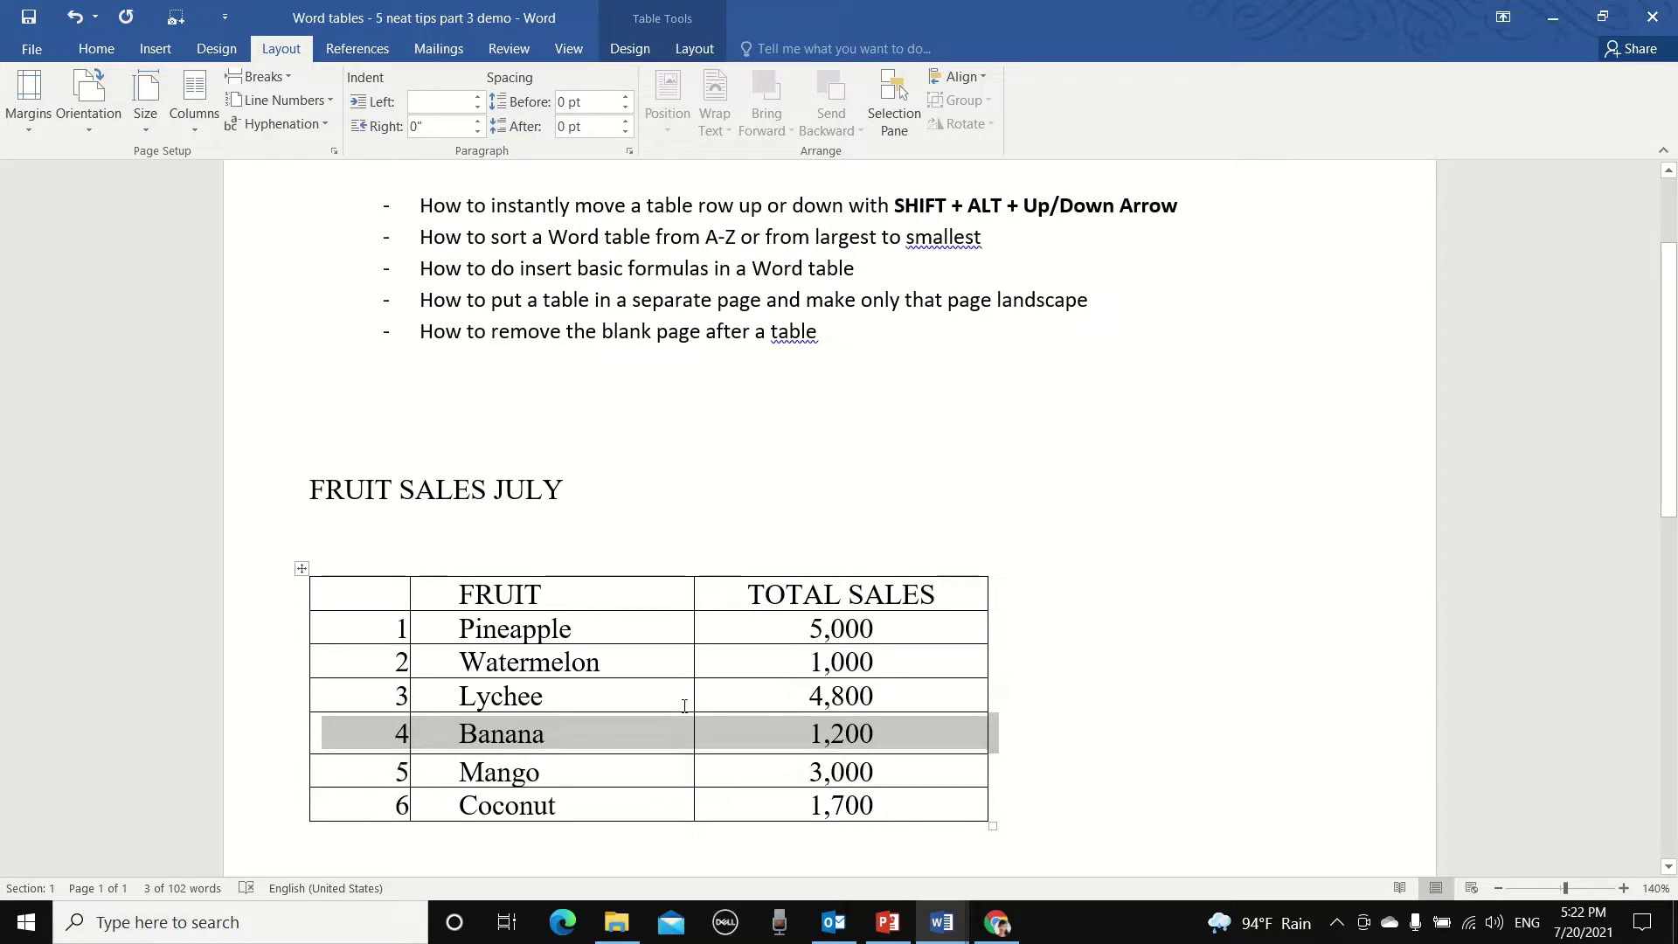
Step: Sort the fruit rows ascending by the FRUIT column, Banana to Watermelon, with the header row kept on top
click(684, 706)
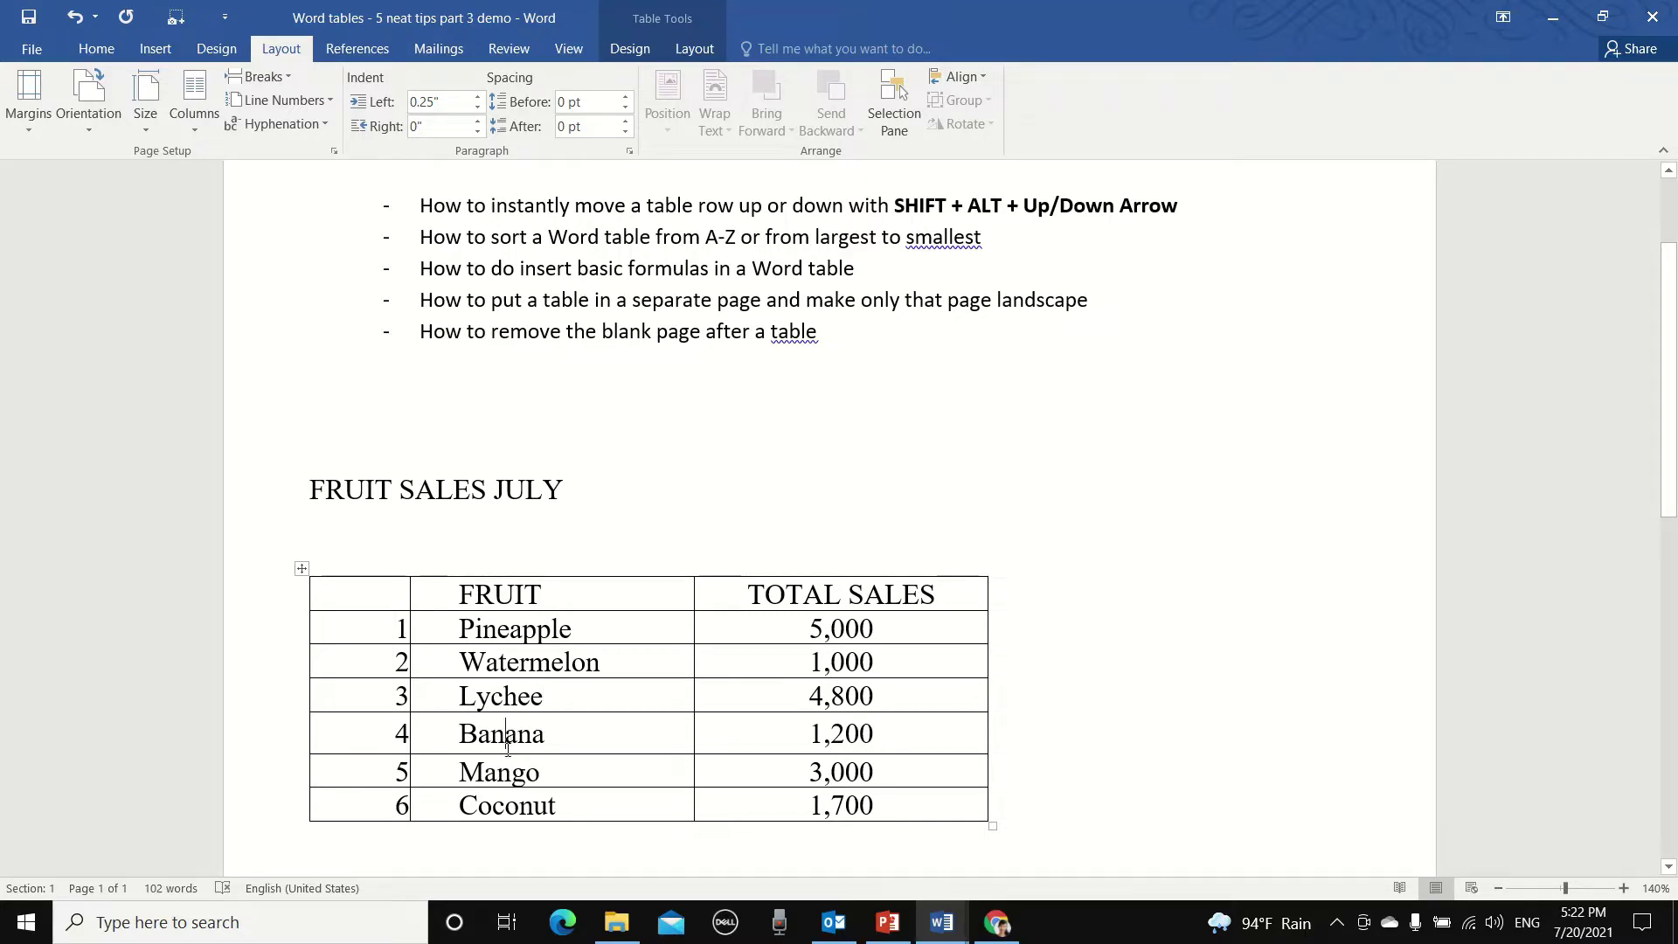
click(516, 661)
click(588, 573)
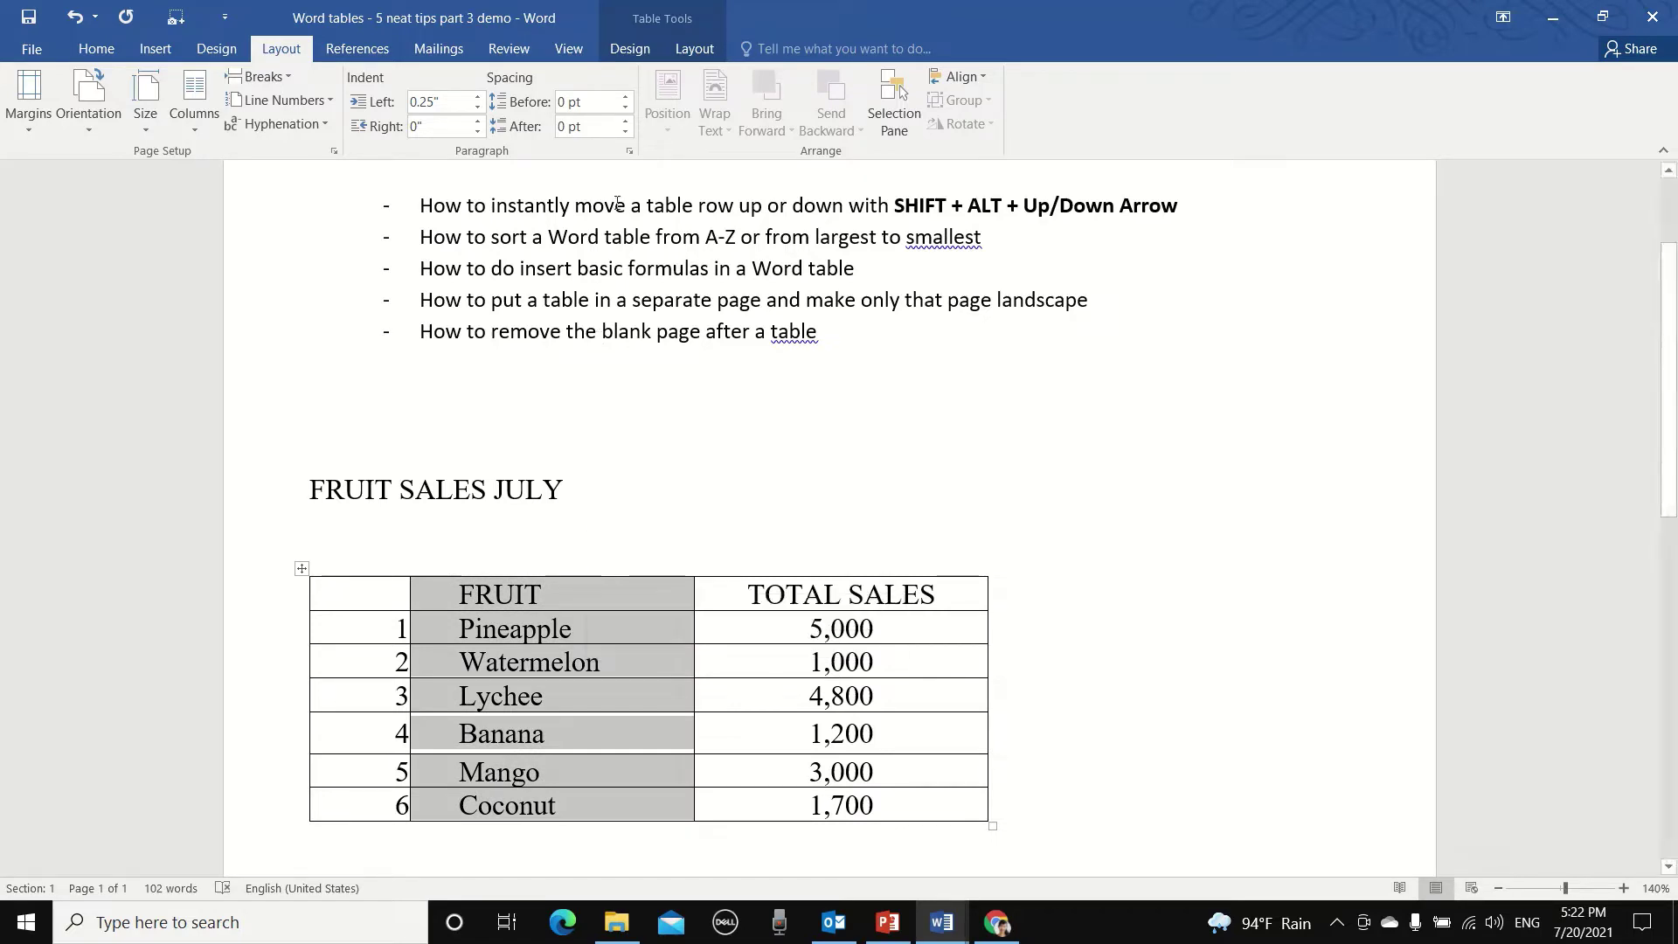
click(695, 49)
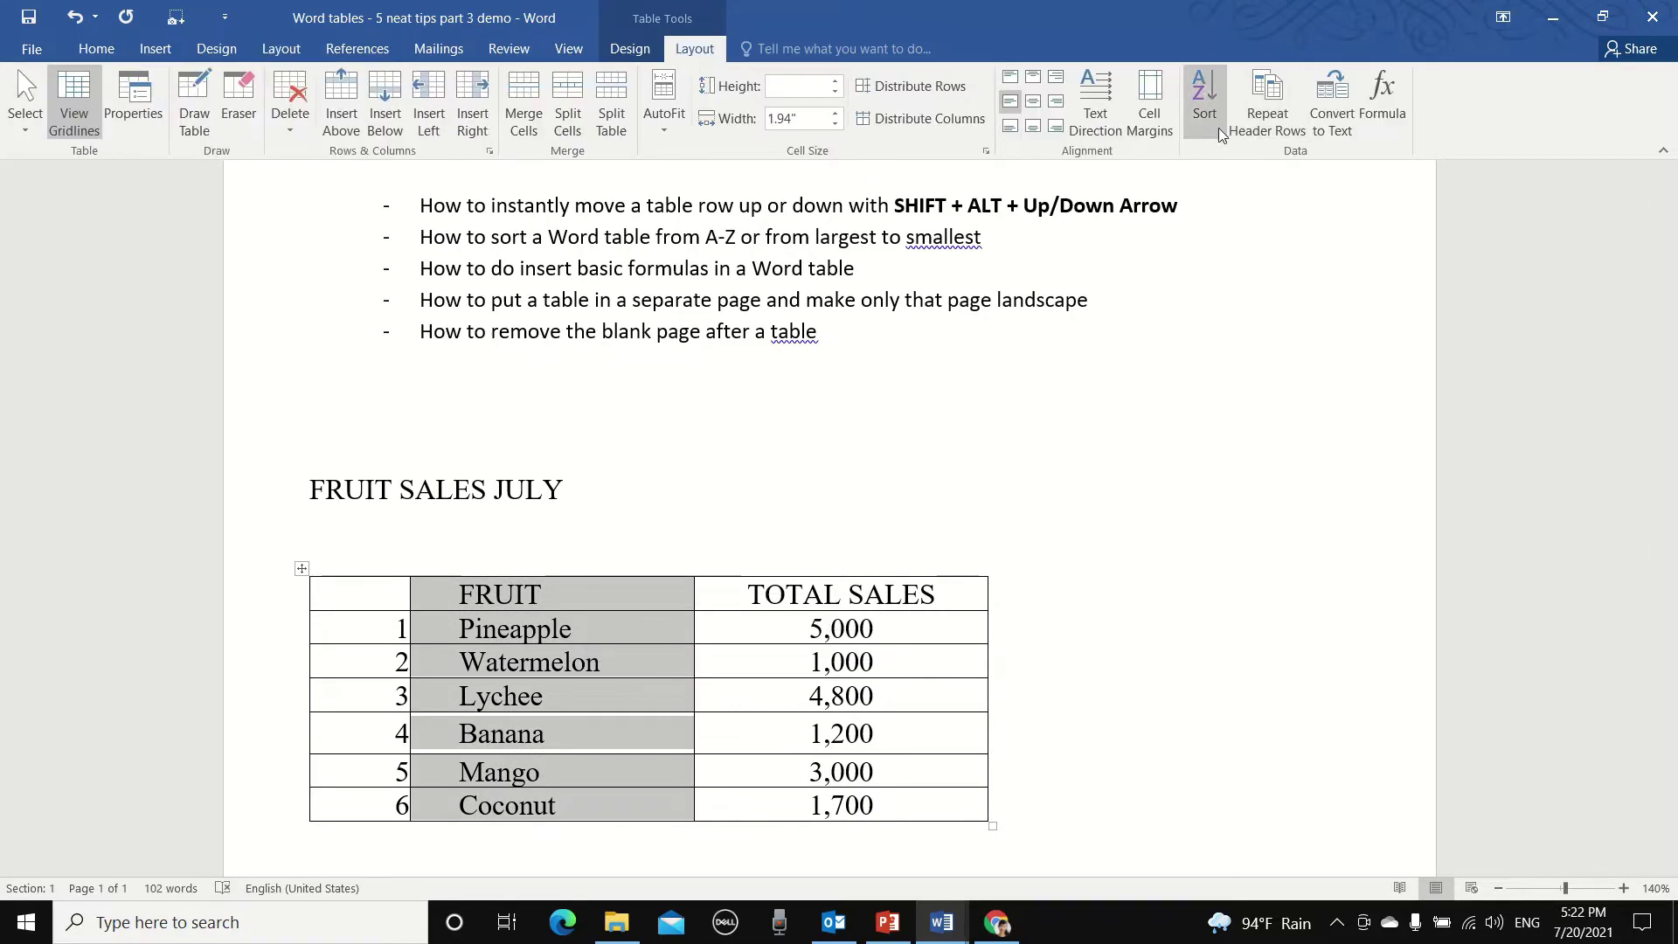
click(1205, 98)
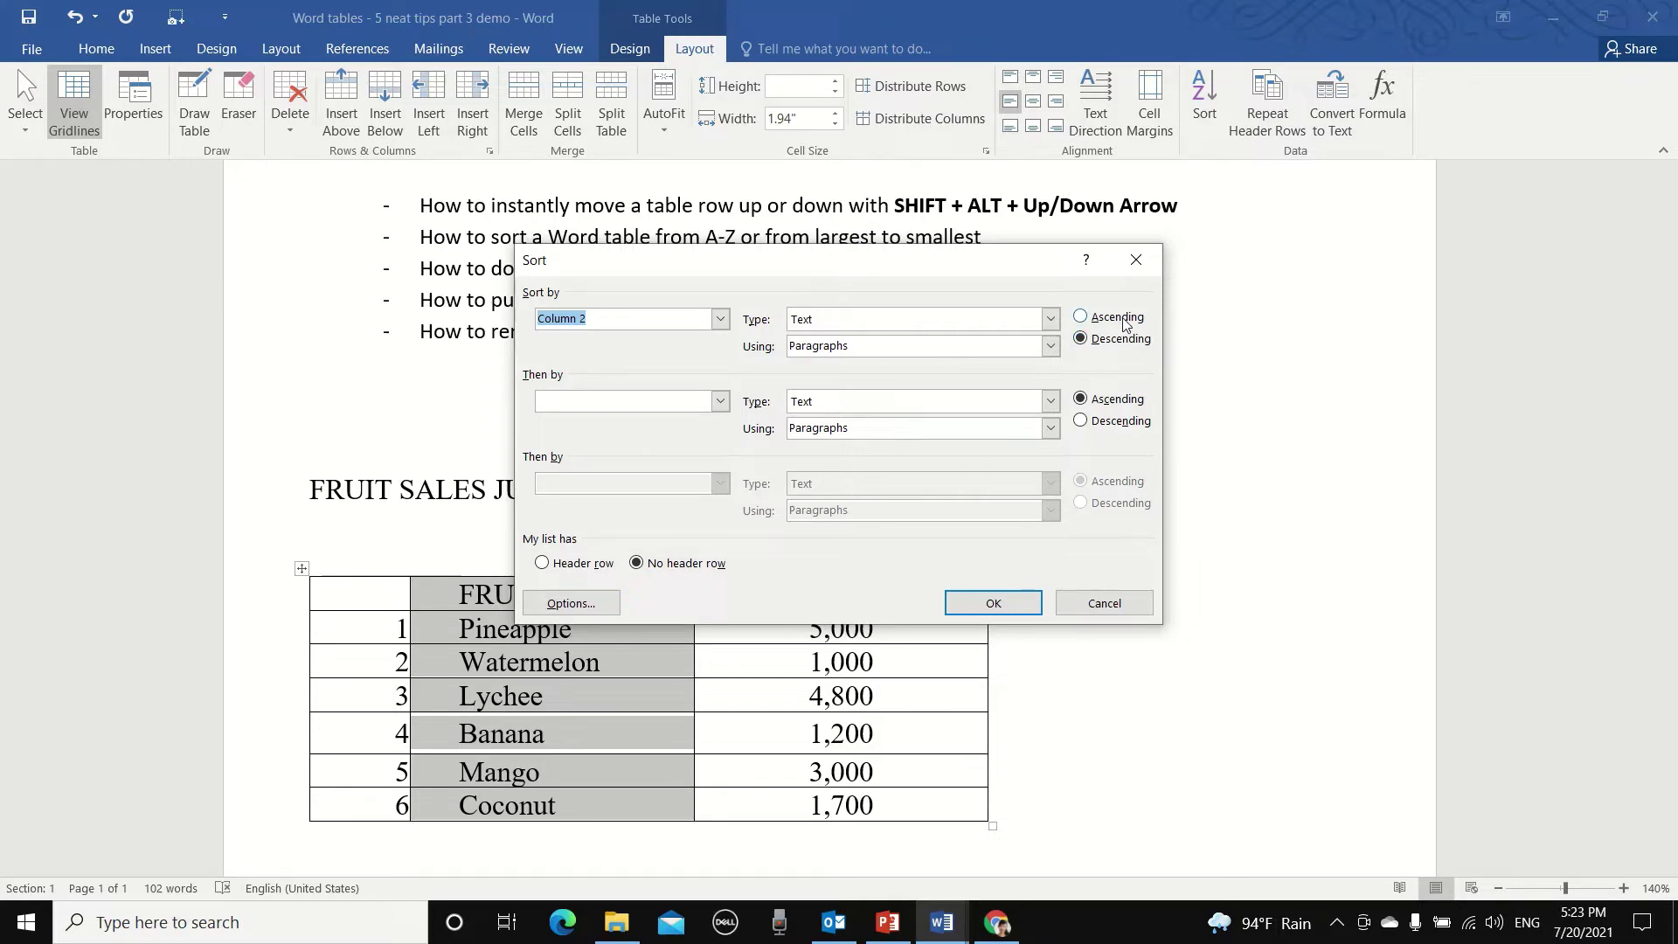
click(1127, 325)
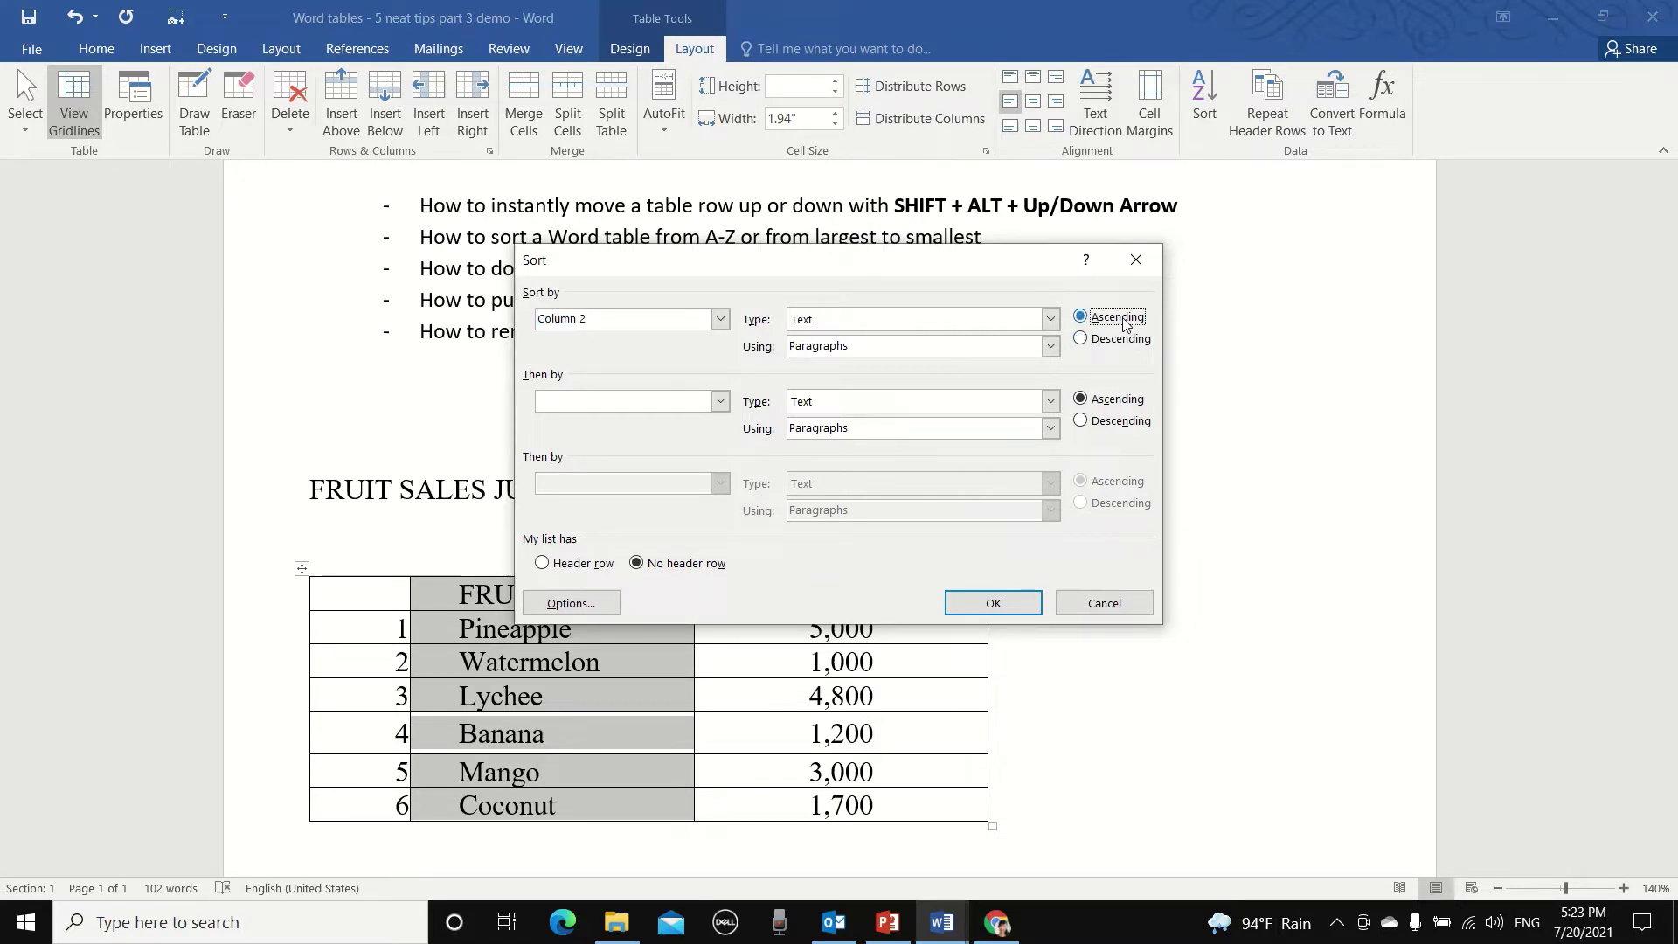
click(542, 563)
click(985, 604)
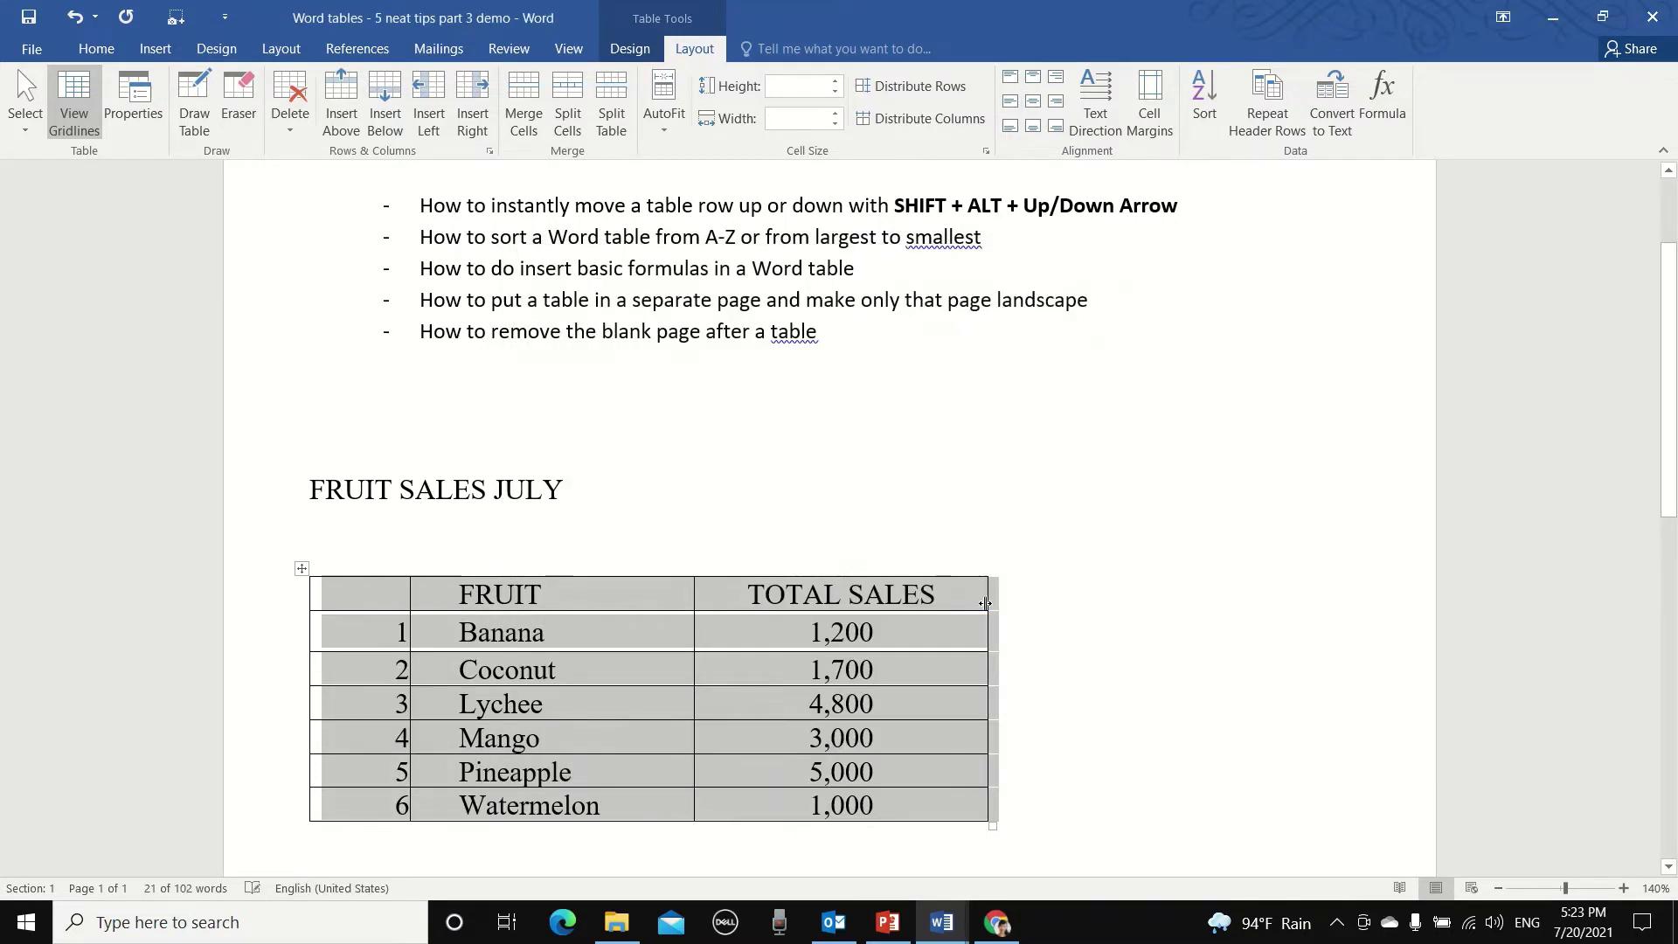
click(566, 631)
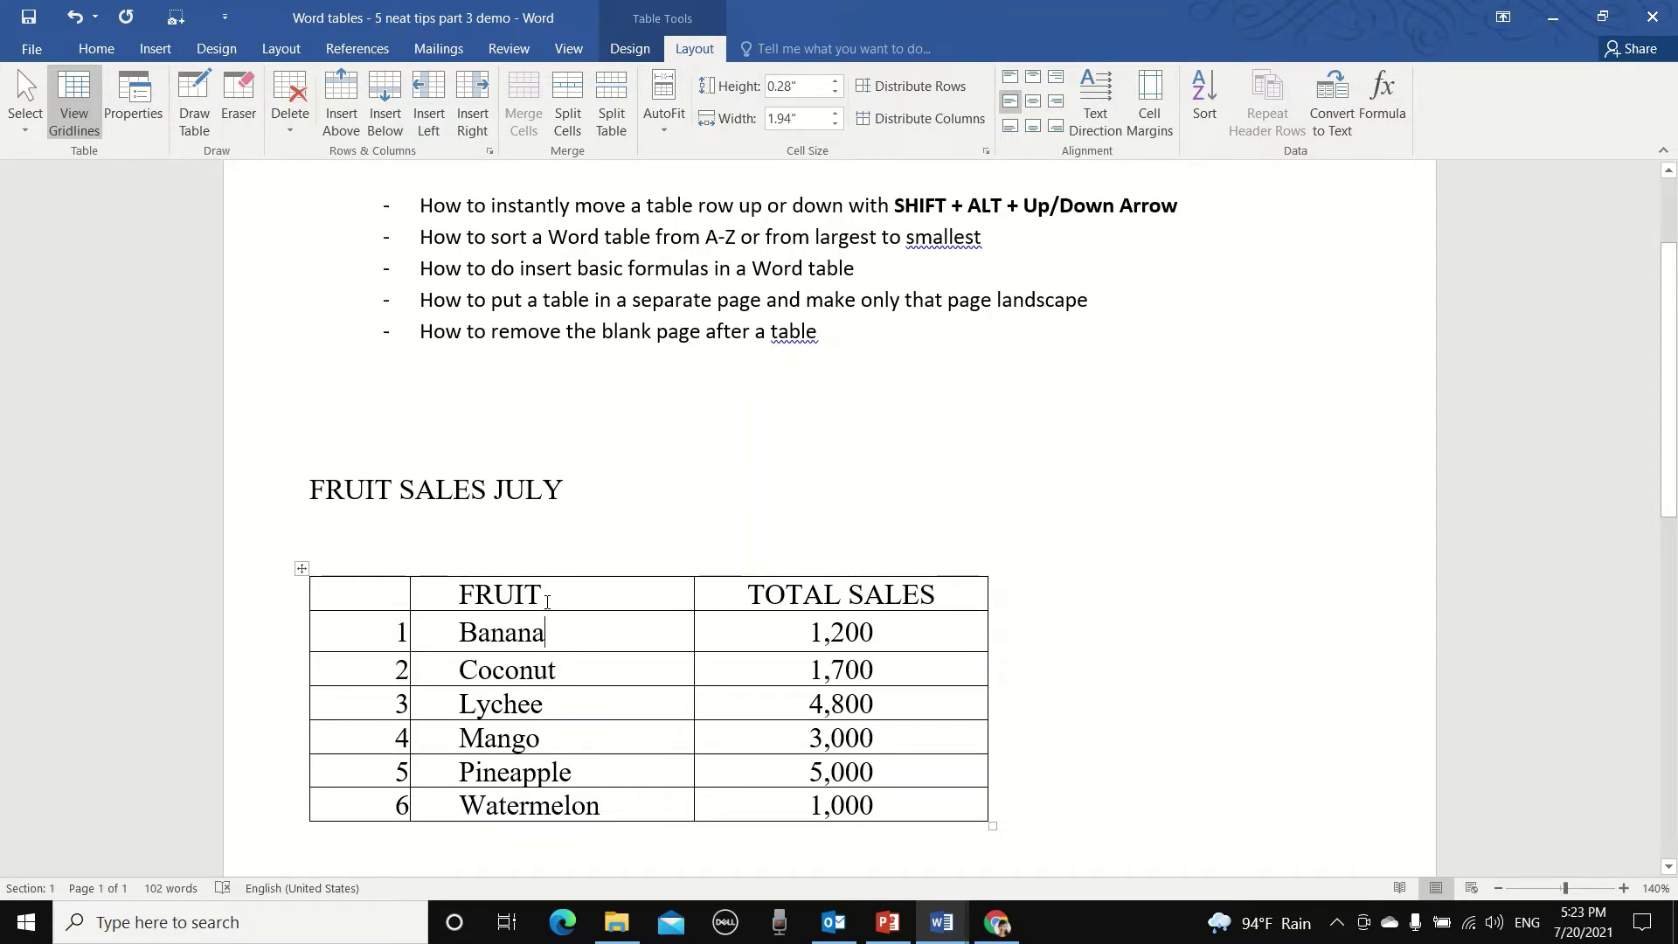
Step: Sort the table descending by TOTAL SALES, Pineapple 5,000 first, keeping the header row on top
click(735, 609)
scroll(751, 603, down, 2)
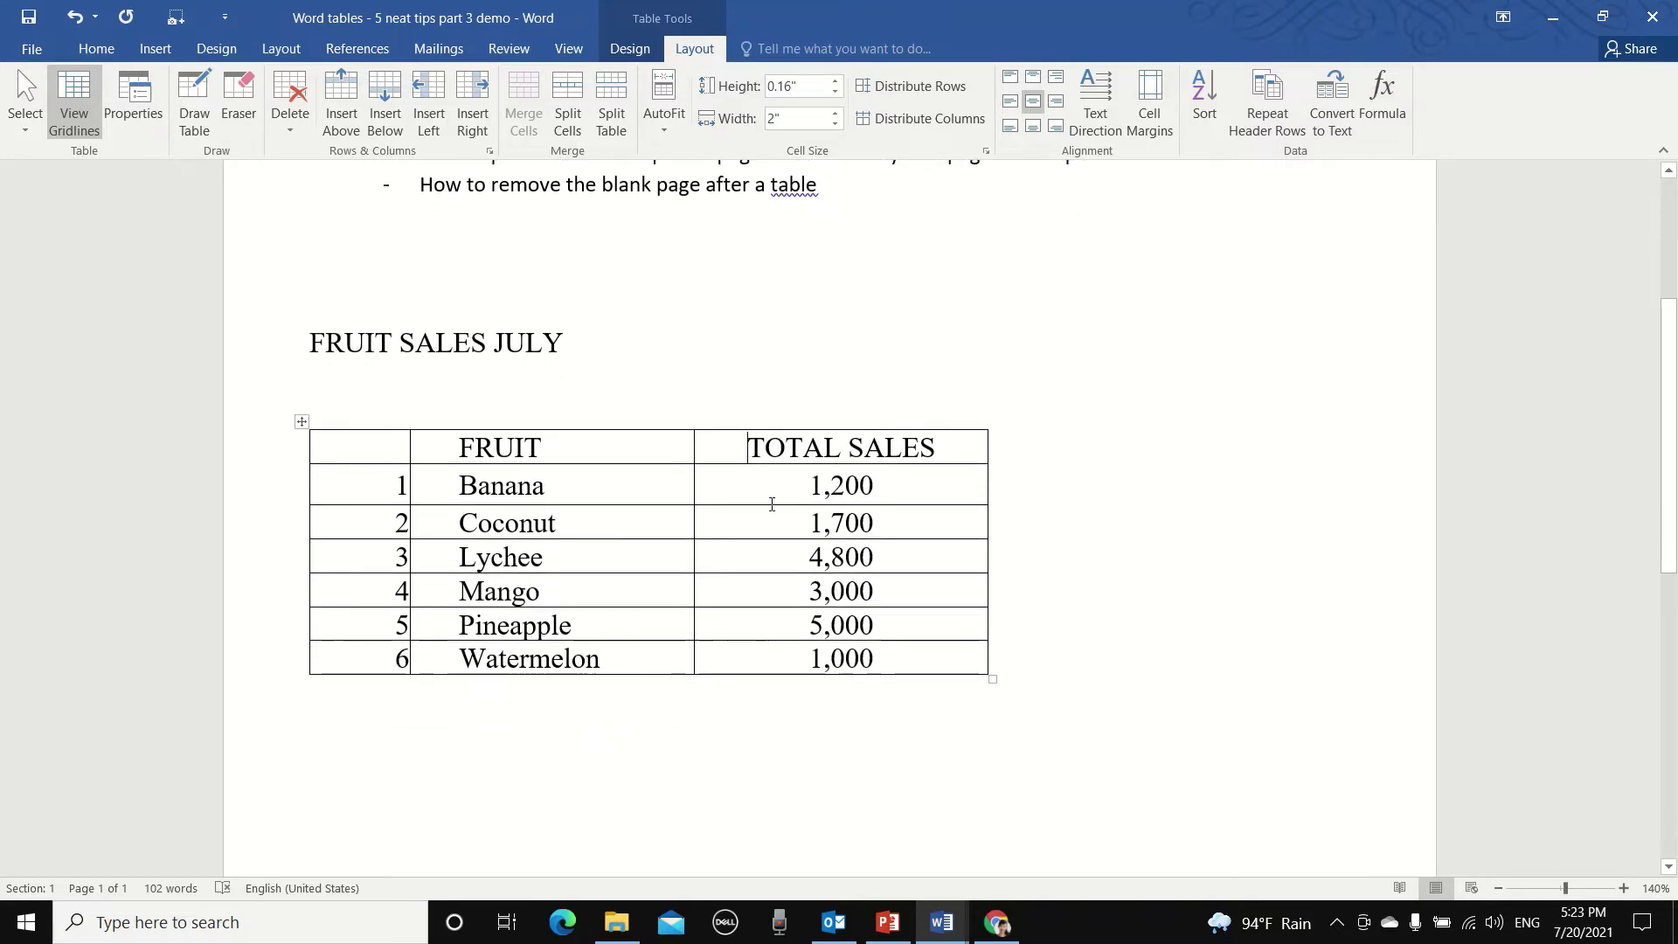
double_click(853, 626)
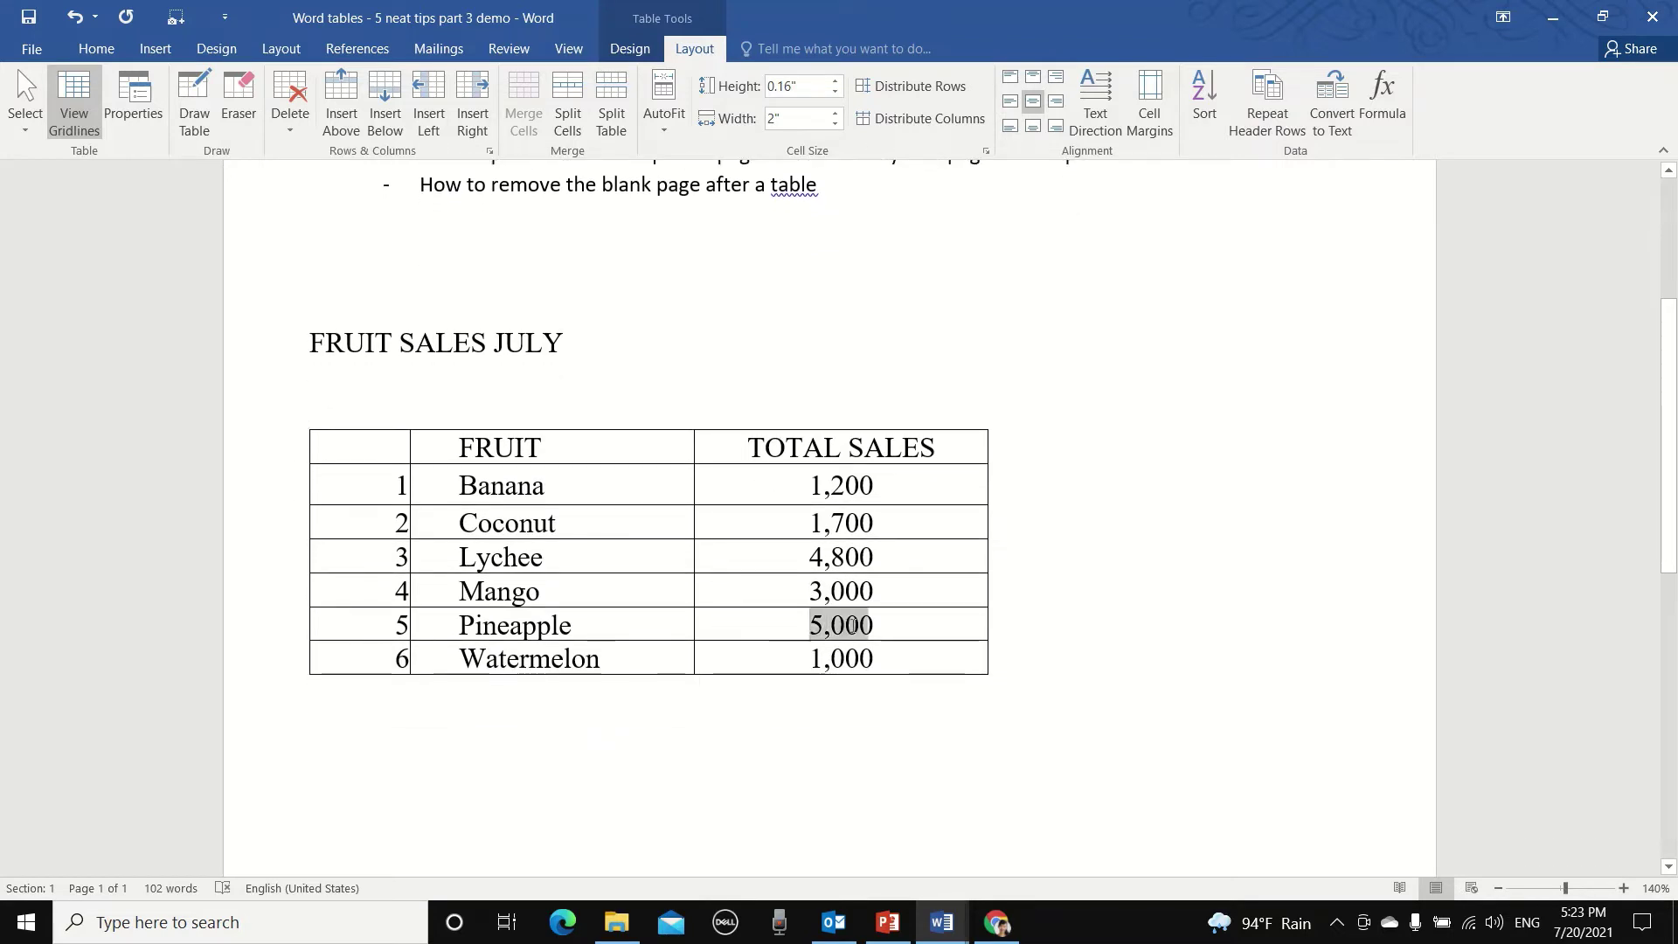
double_click(818, 556)
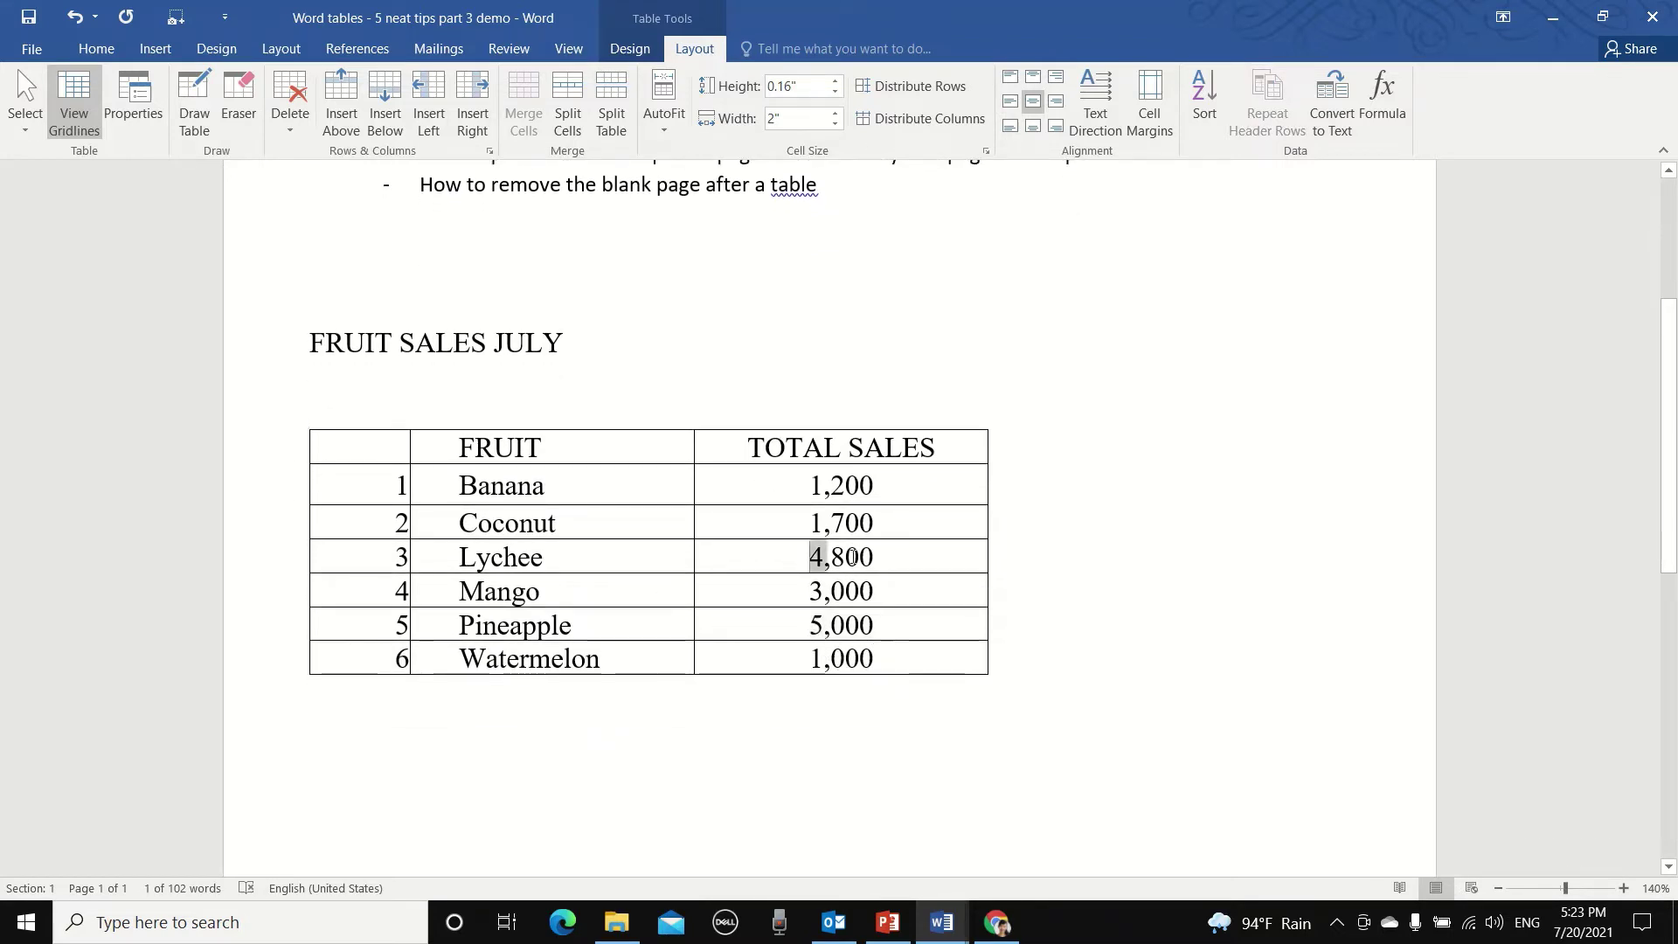
click(829, 594)
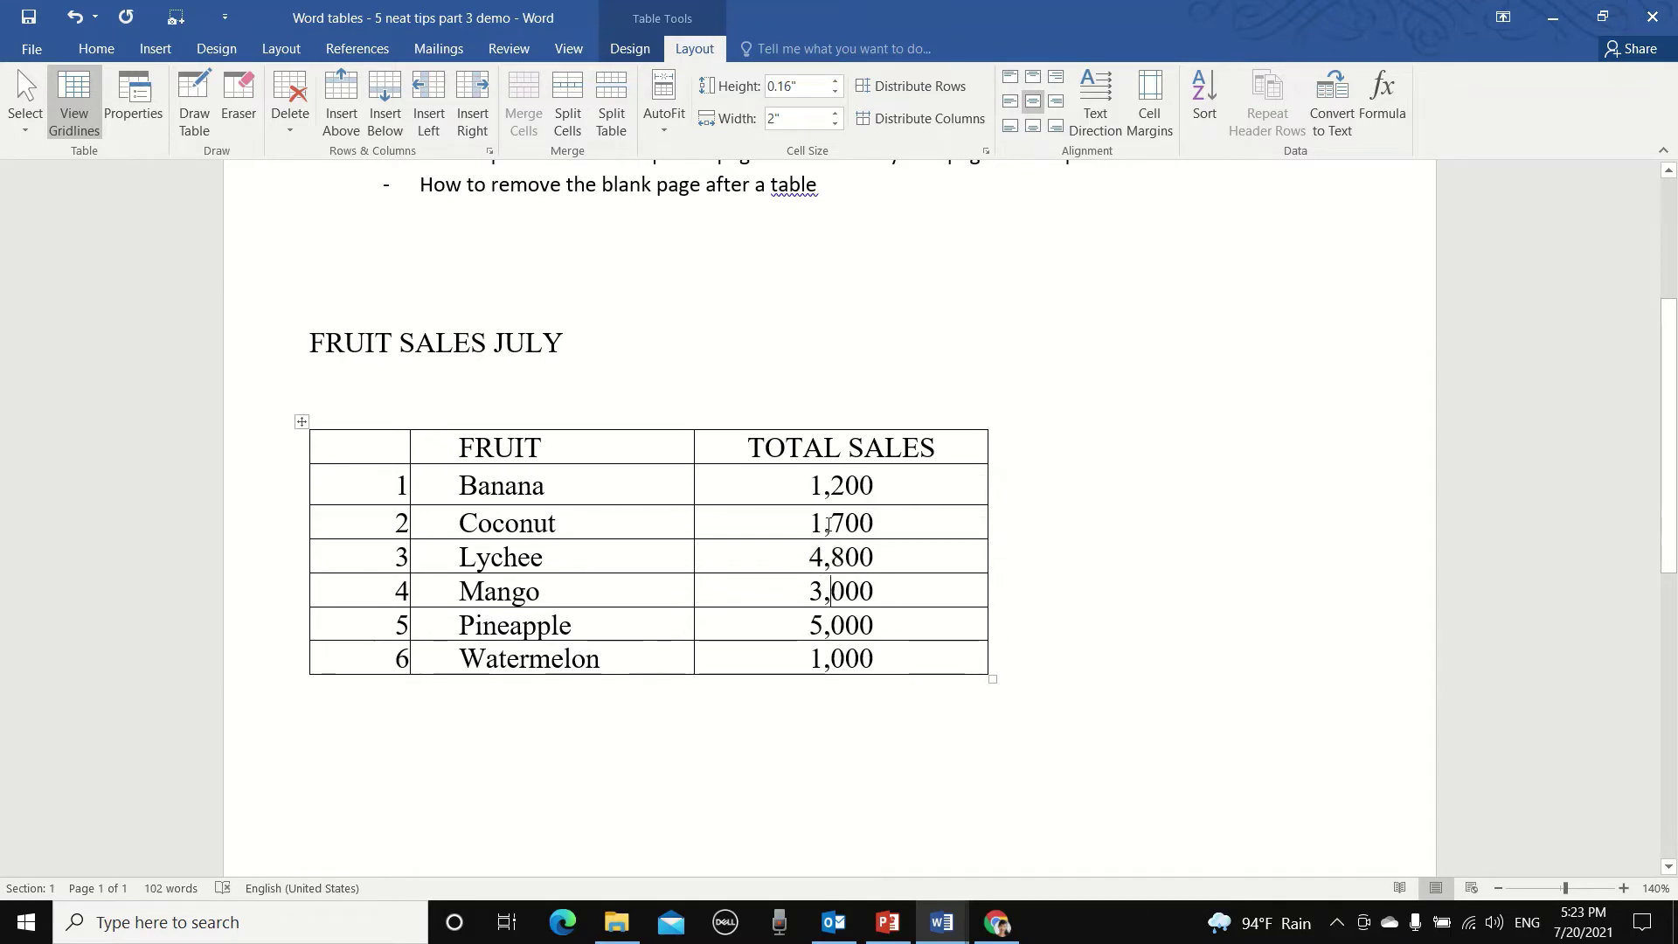
click(843, 426)
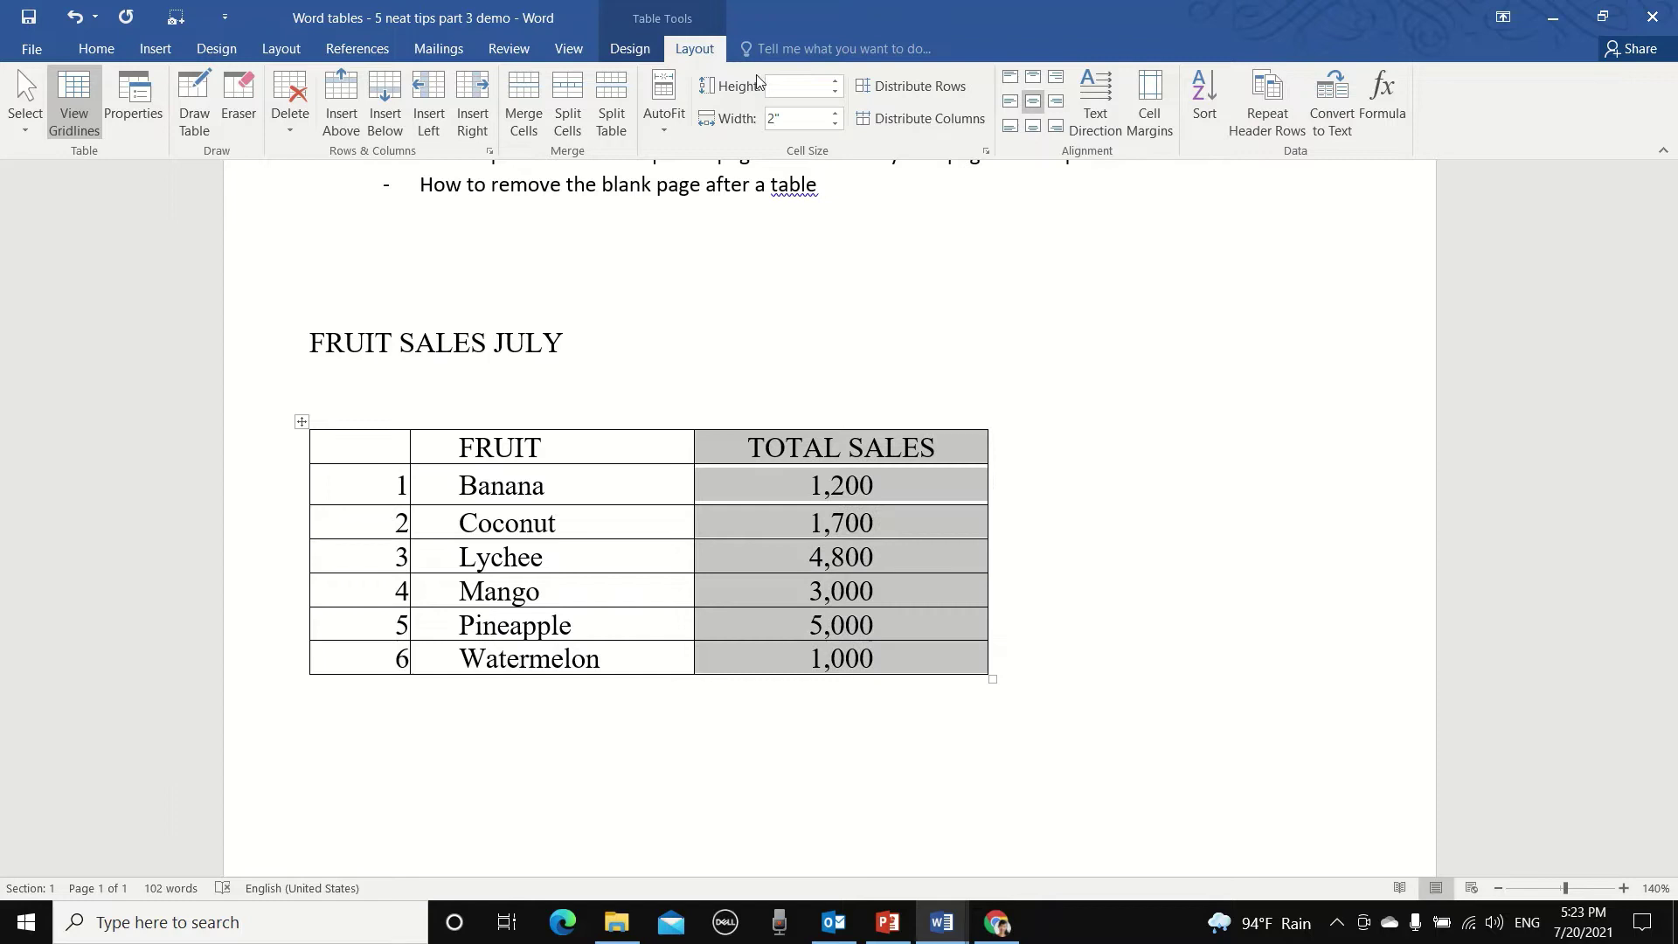
click(1204, 103)
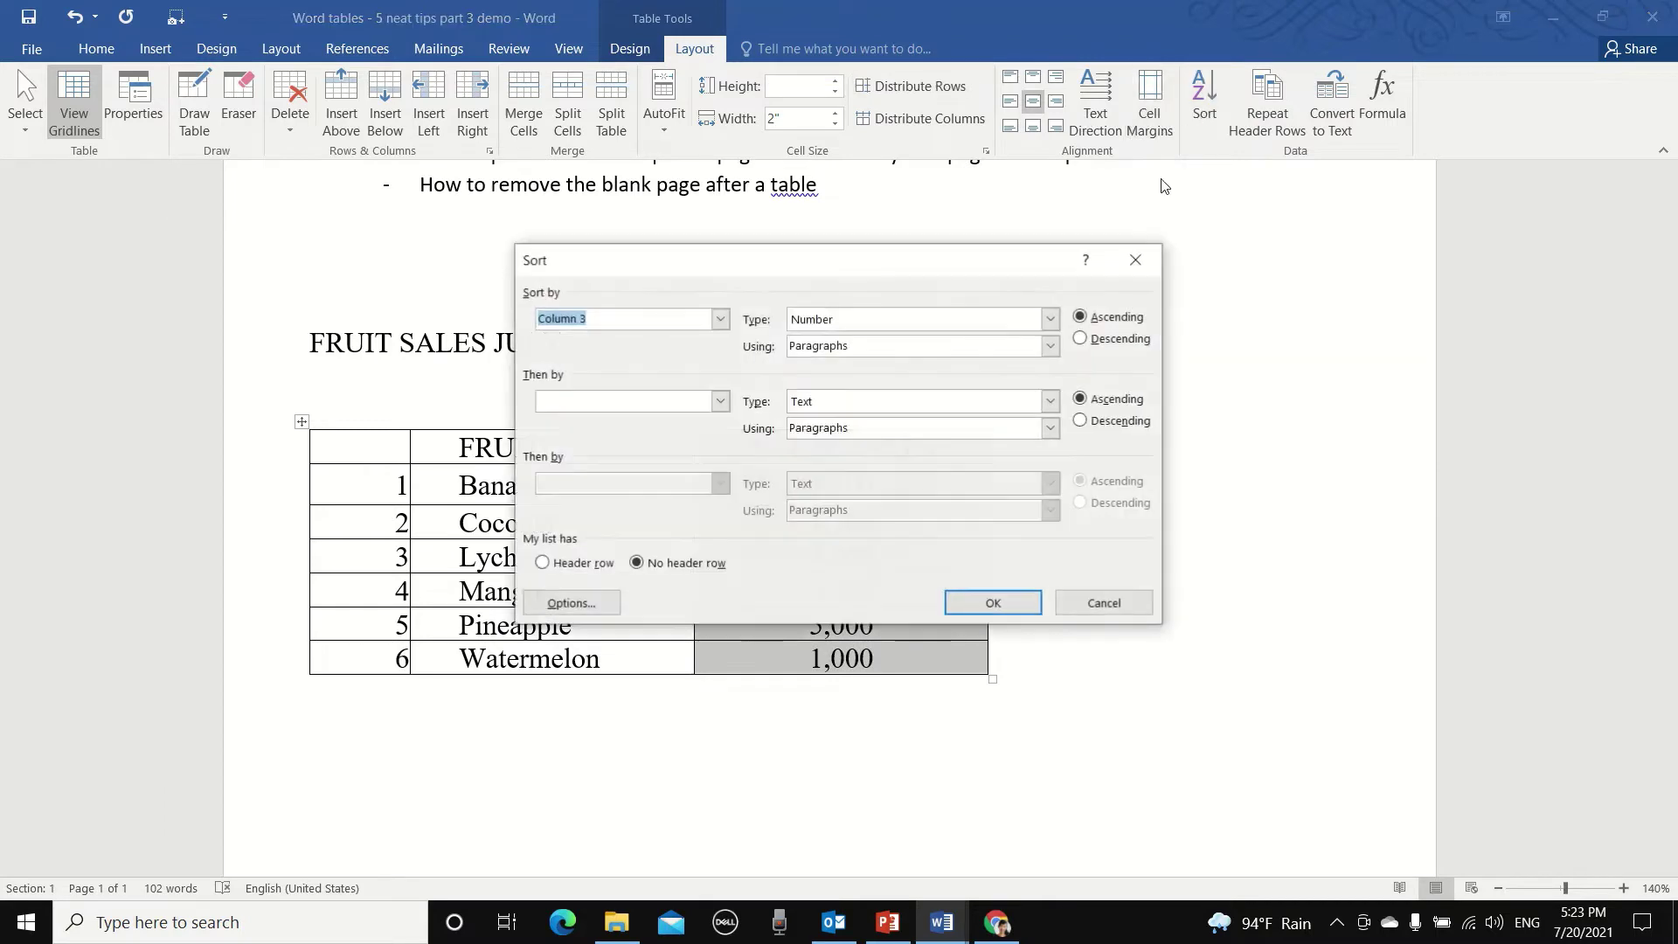
click(1119, 341)
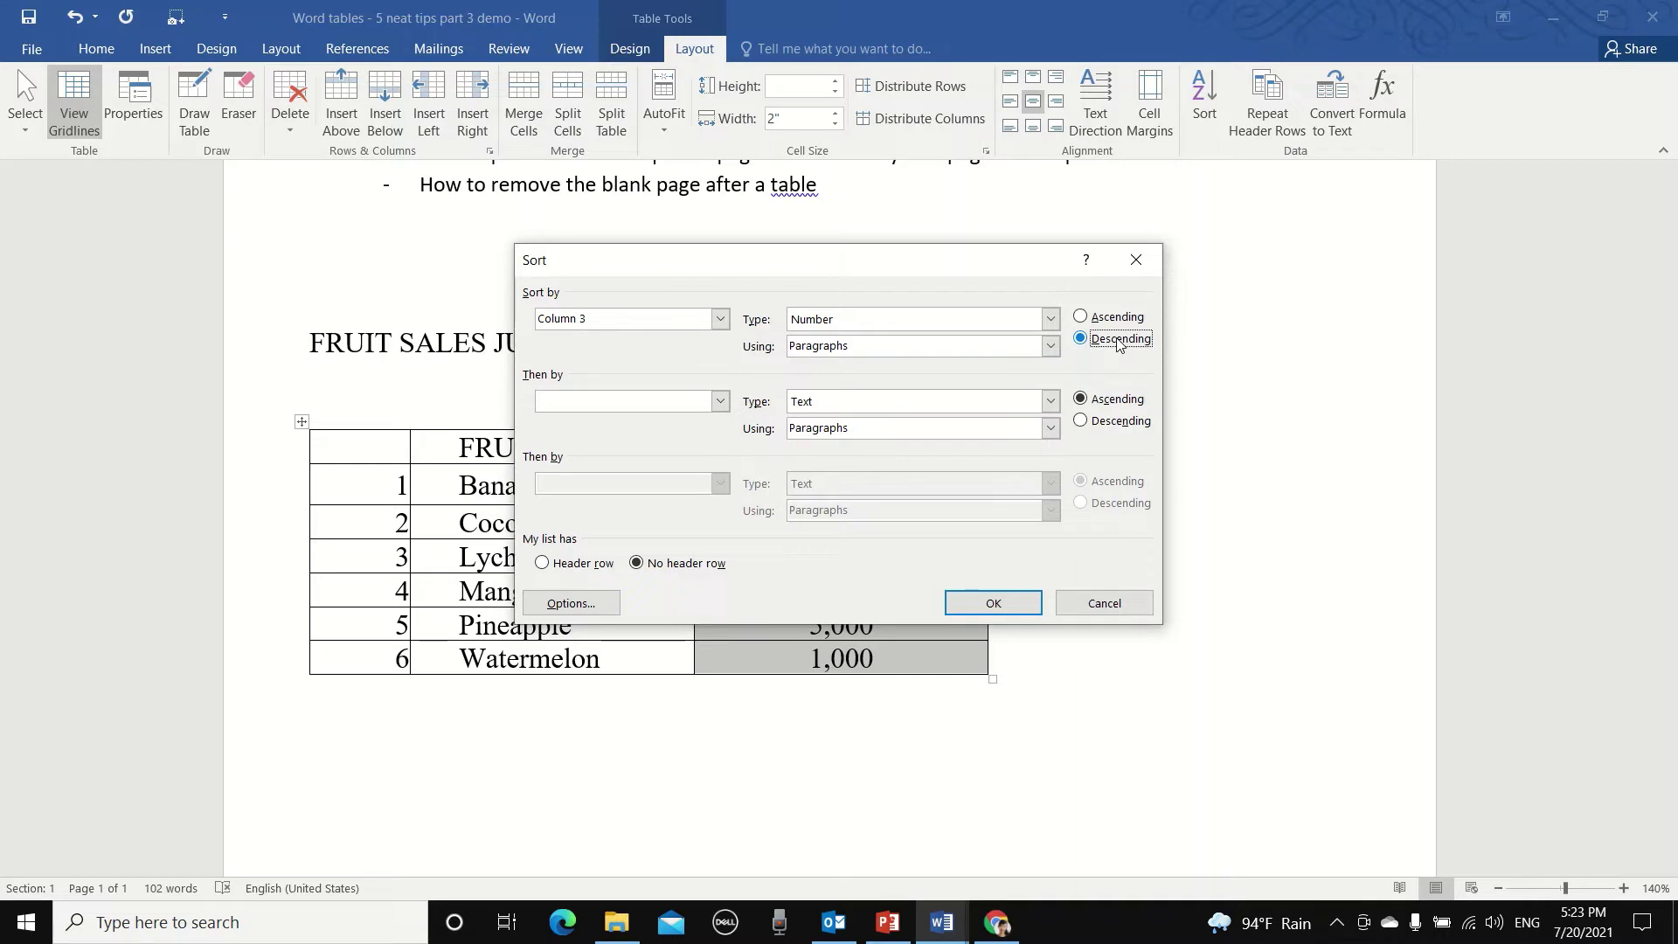
click(543, 564)
click(979, 603)
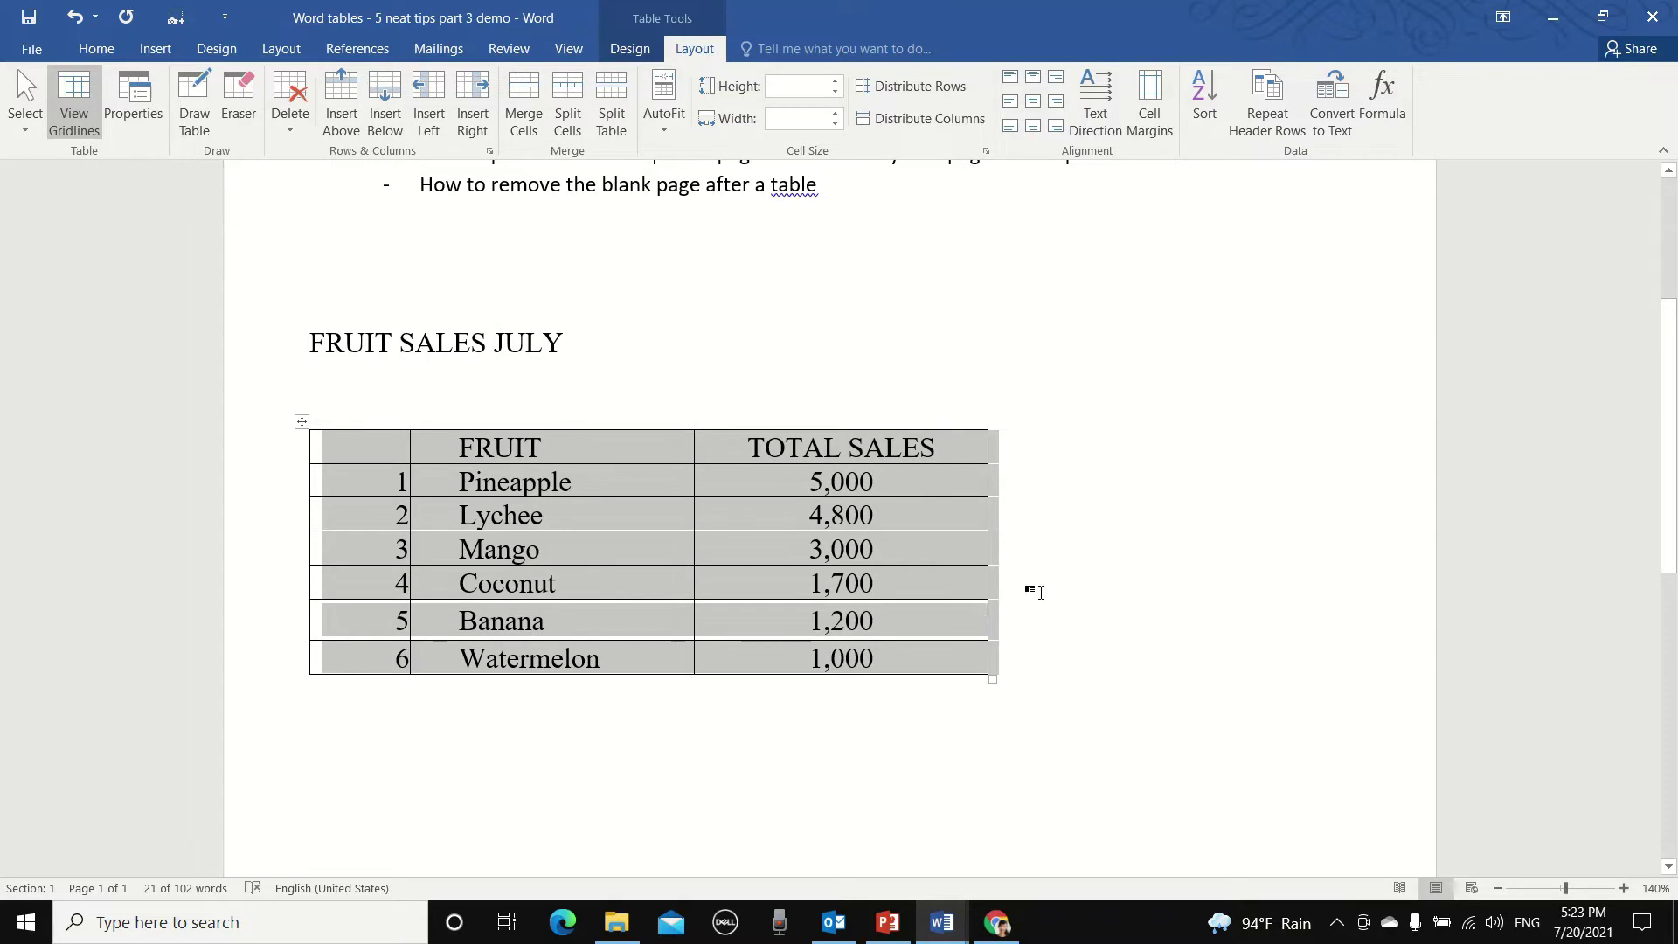
Step: Add a new row below Watermelon and enter GRAND TOTAL in its FRUIT cell
click(1040, 592)
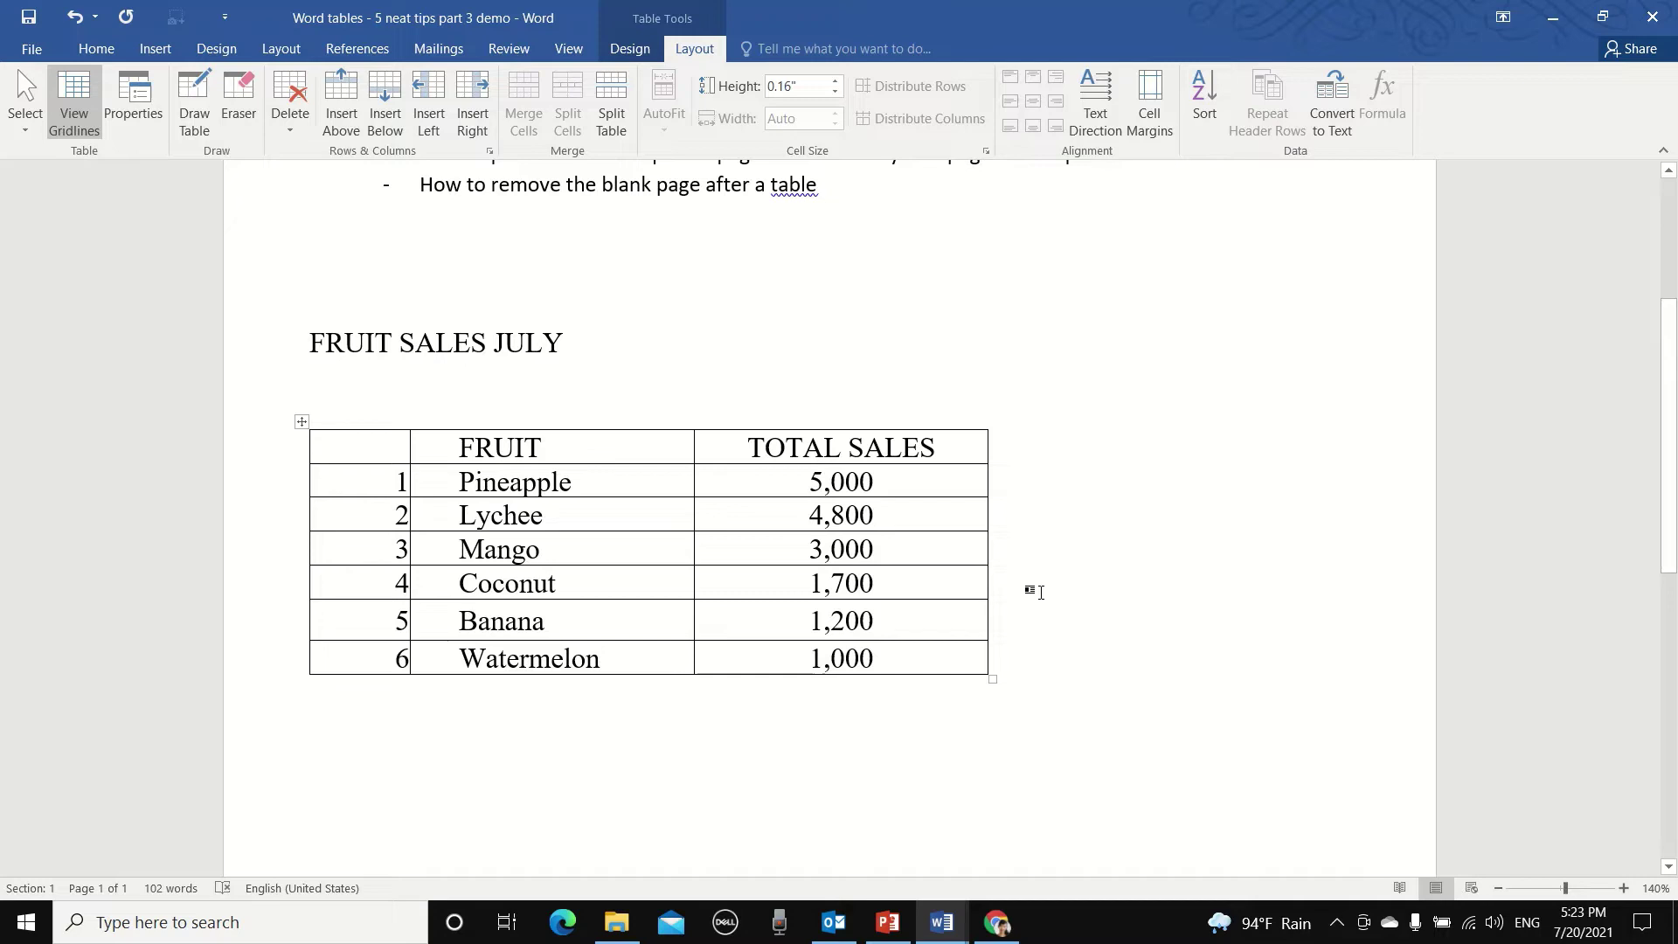
click(1014, 649)
key(Return)
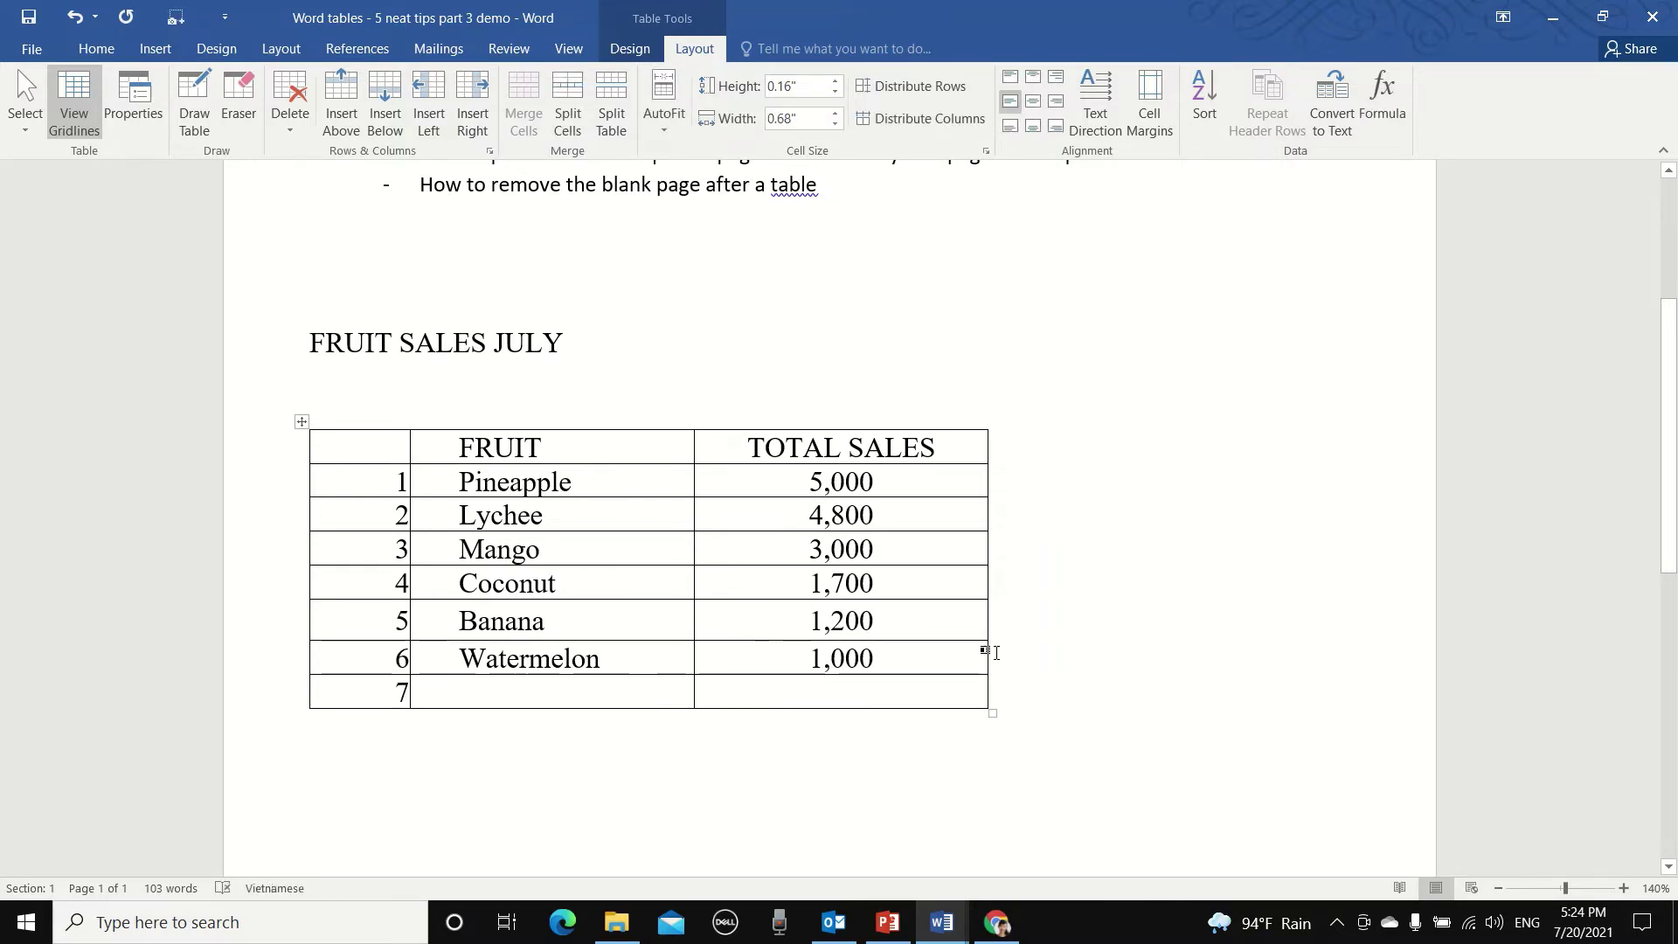
click(651, 699)
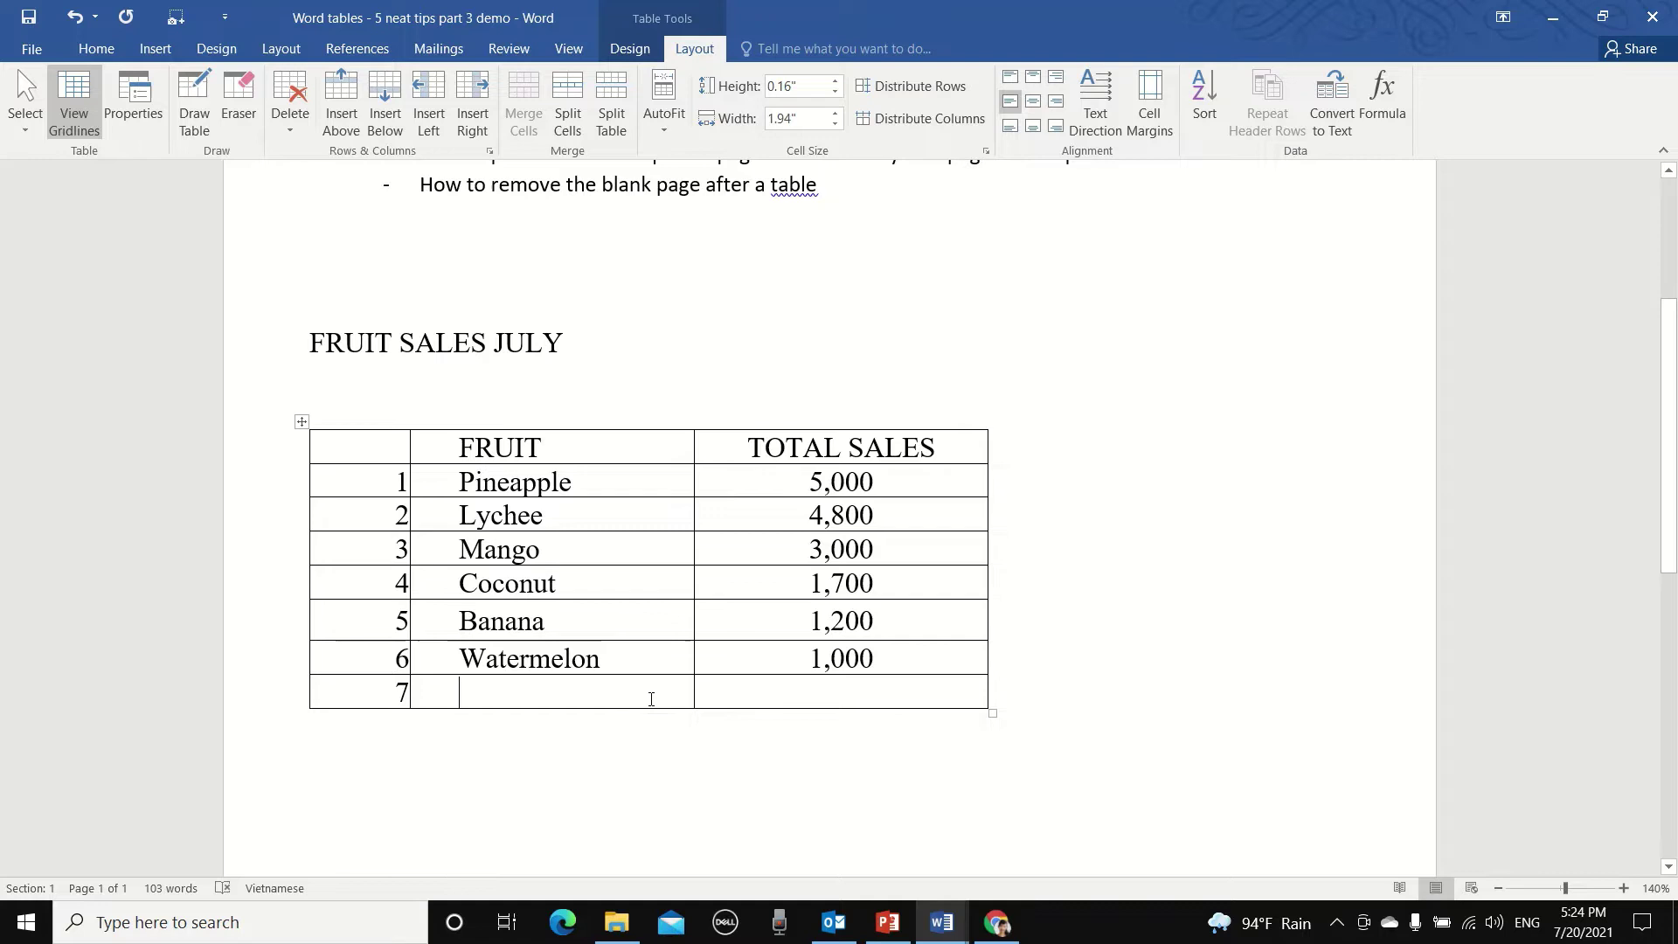
text(GRAND TOTAL)
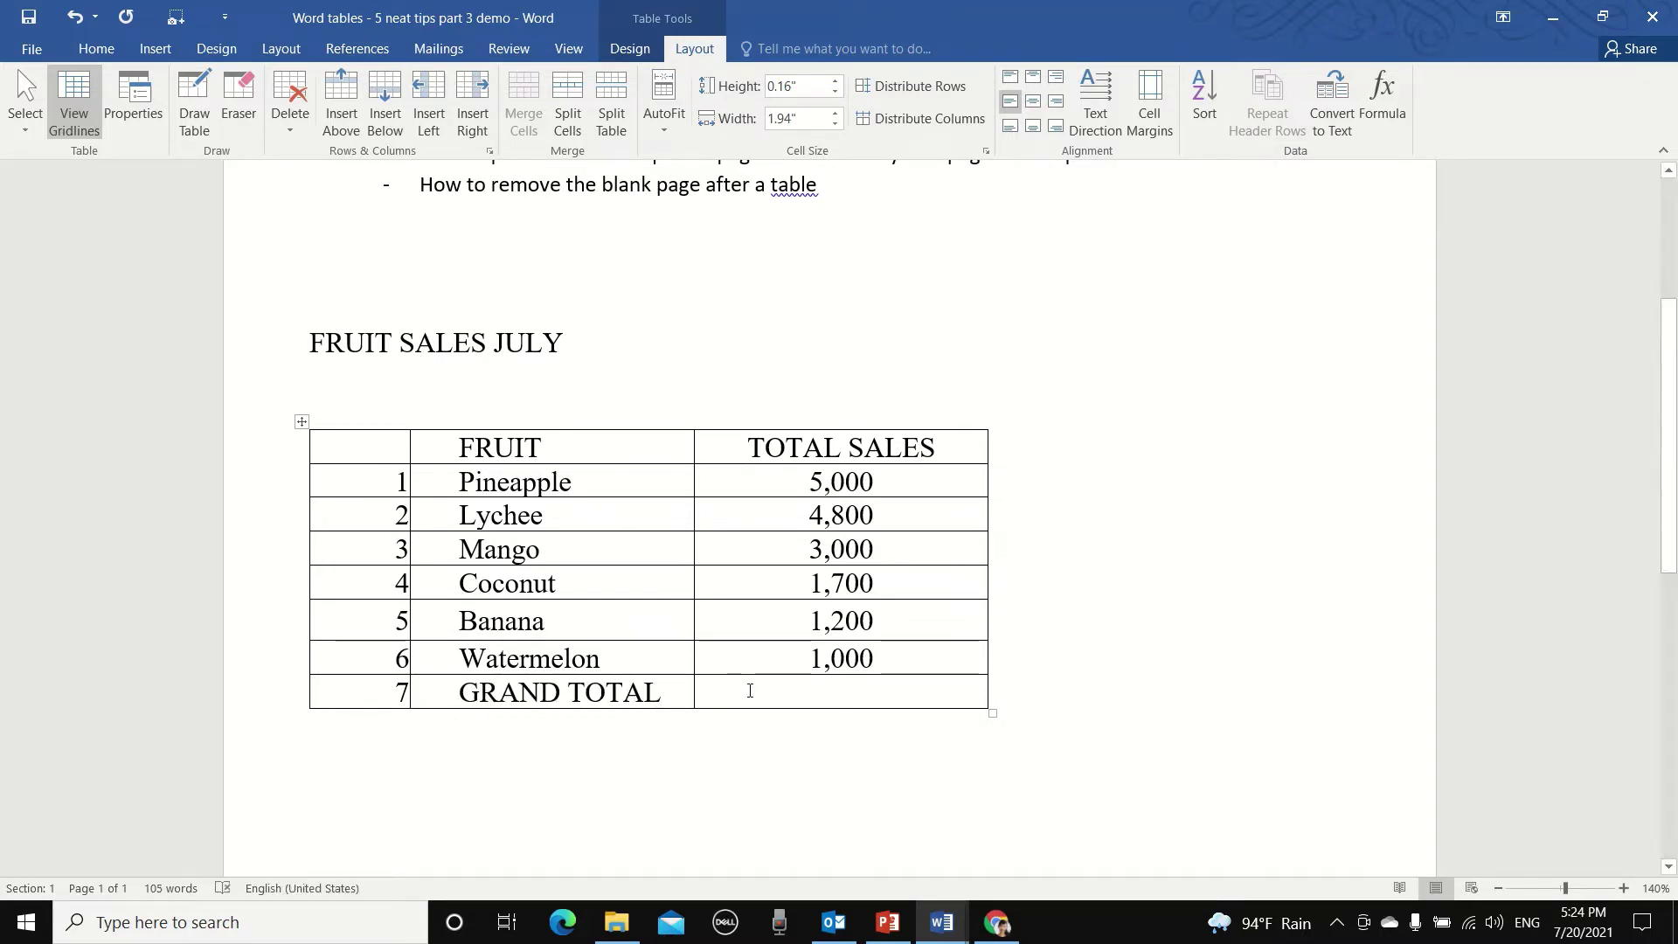
click(797, 690)
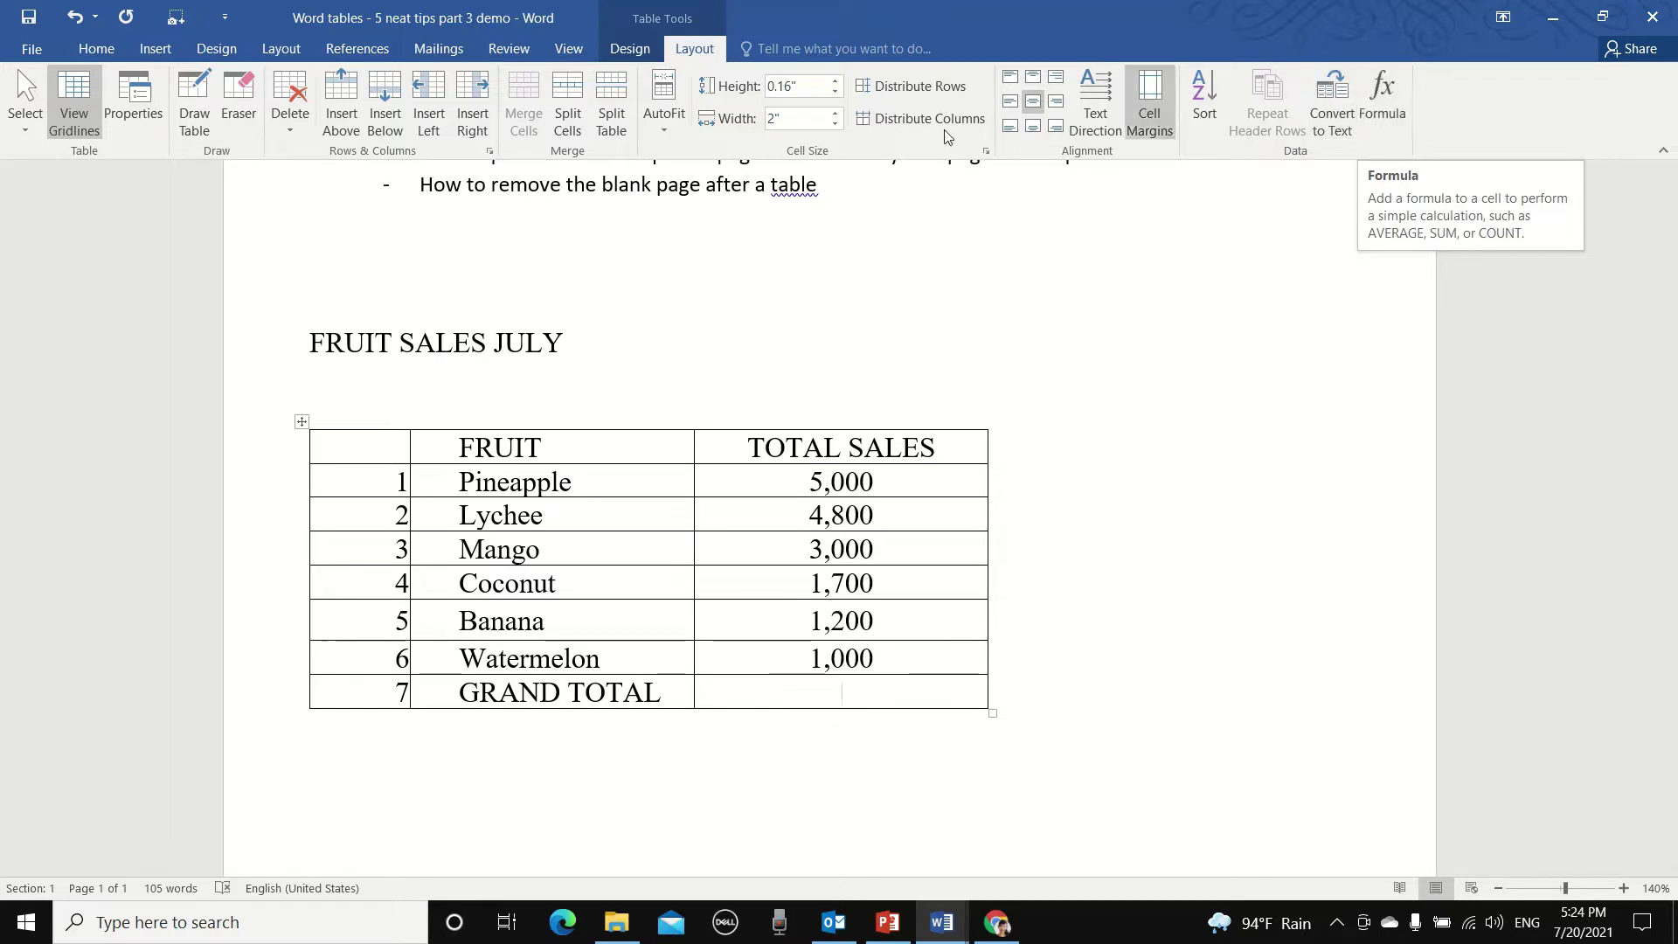
Step: Insert =SUM(ABOVE) in the GRAND TOTAL cell, change Coconut to 10,700, and update the total to 25,700
click(1402, 122)
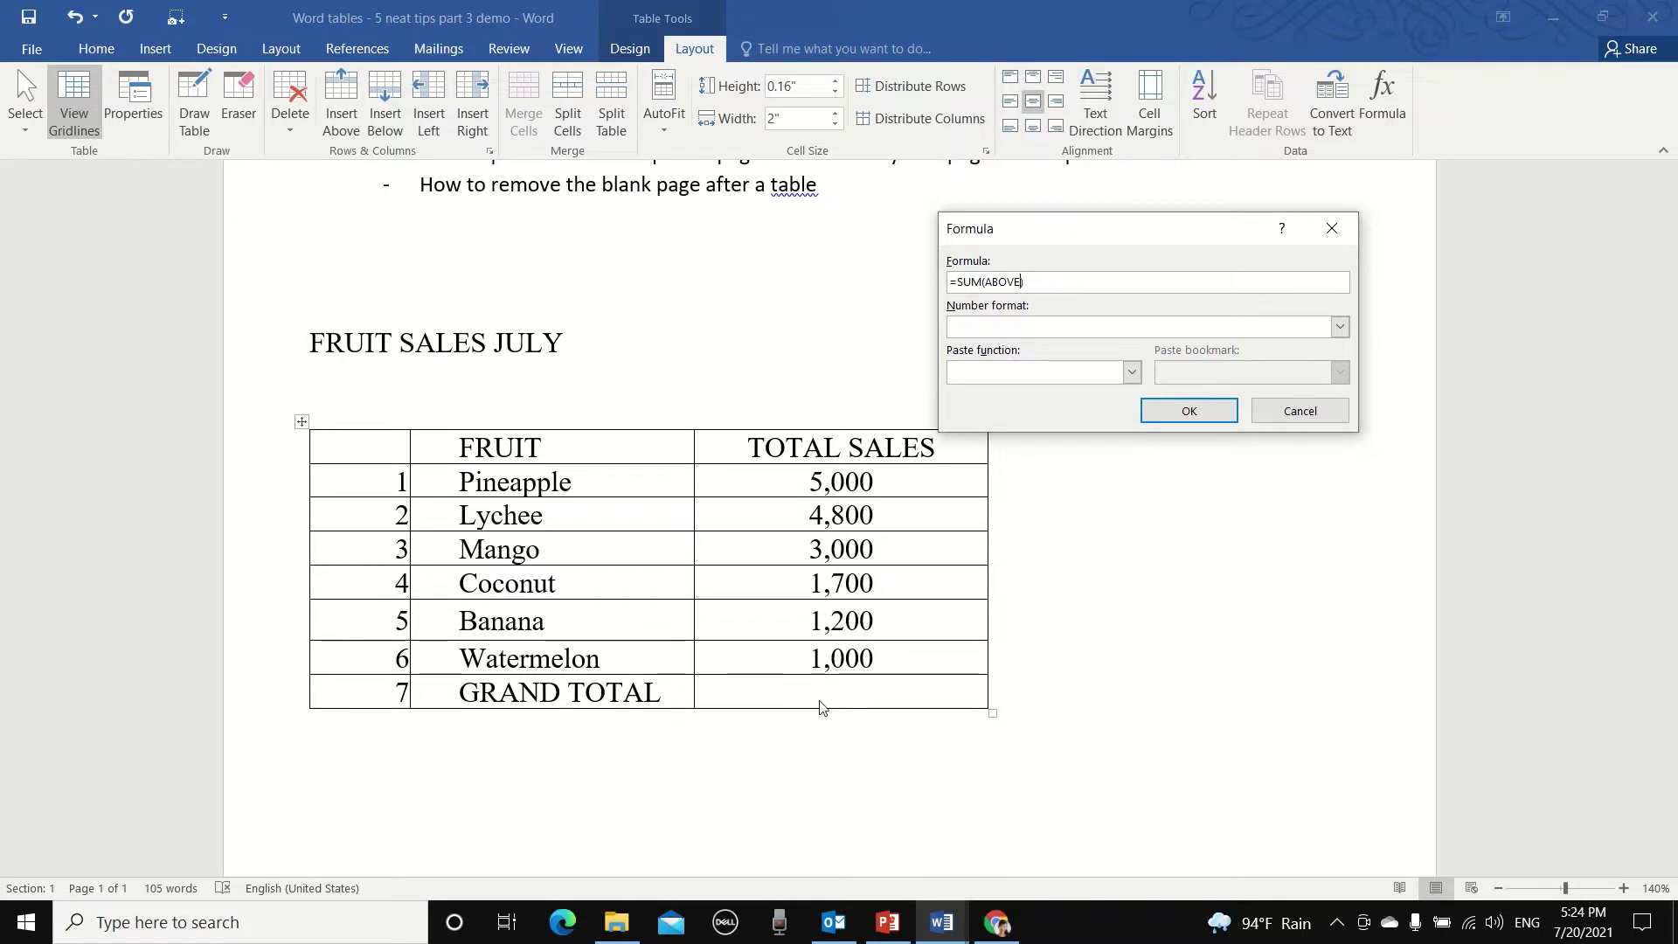
click(1187, 412)
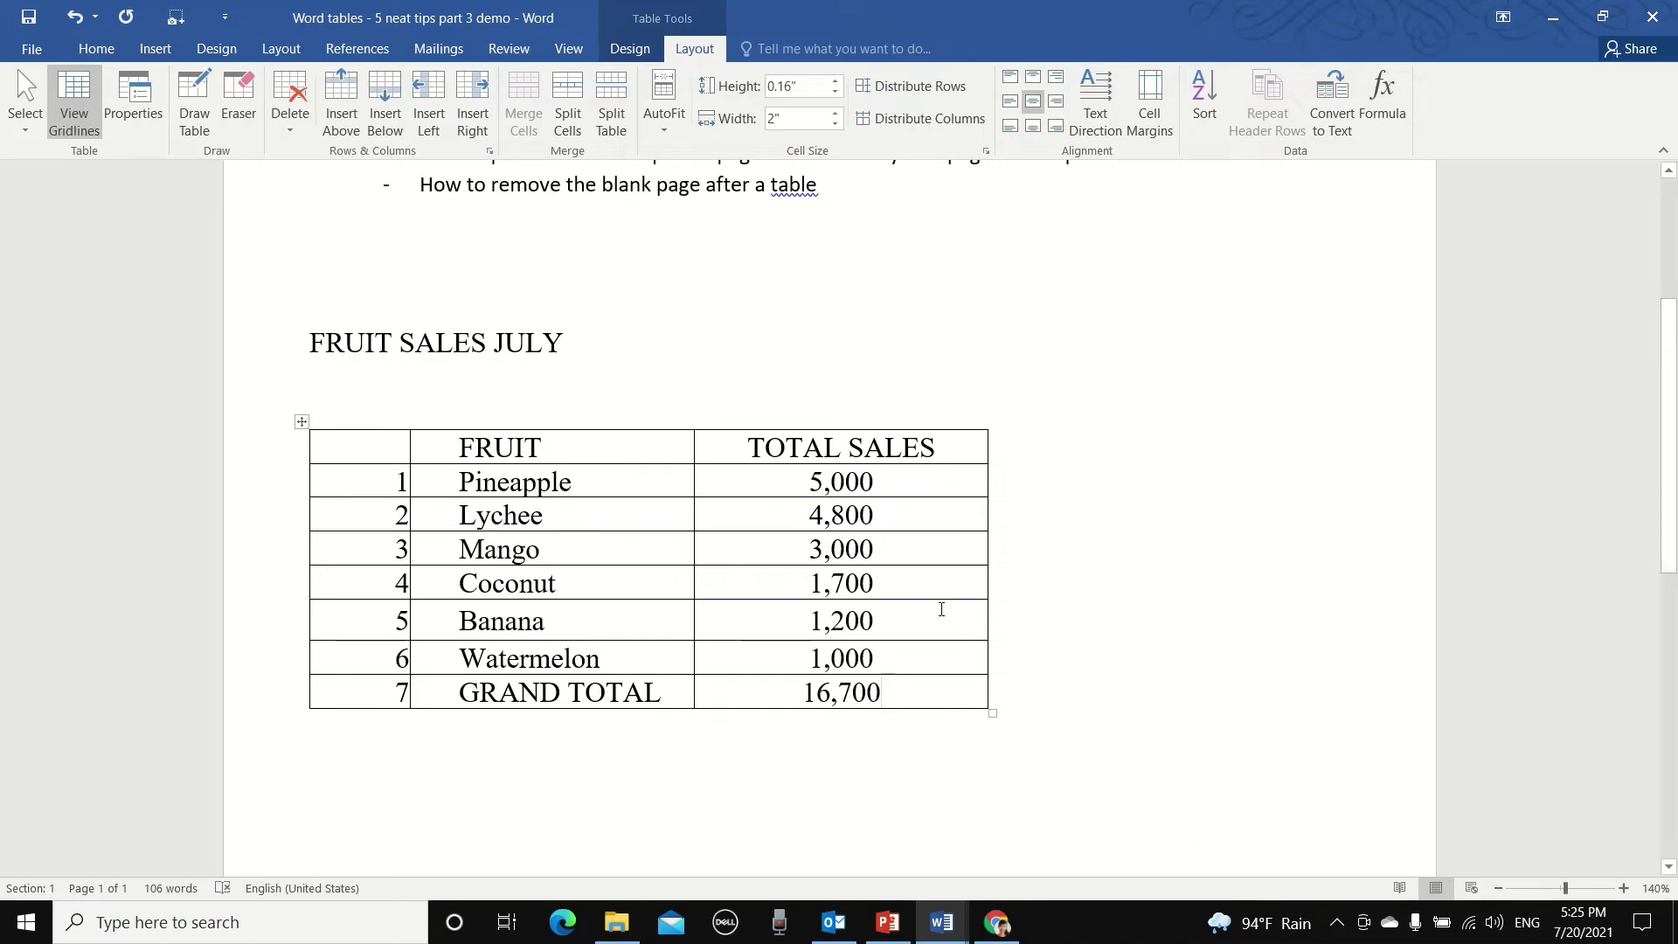
click(827, 587)
text(0)
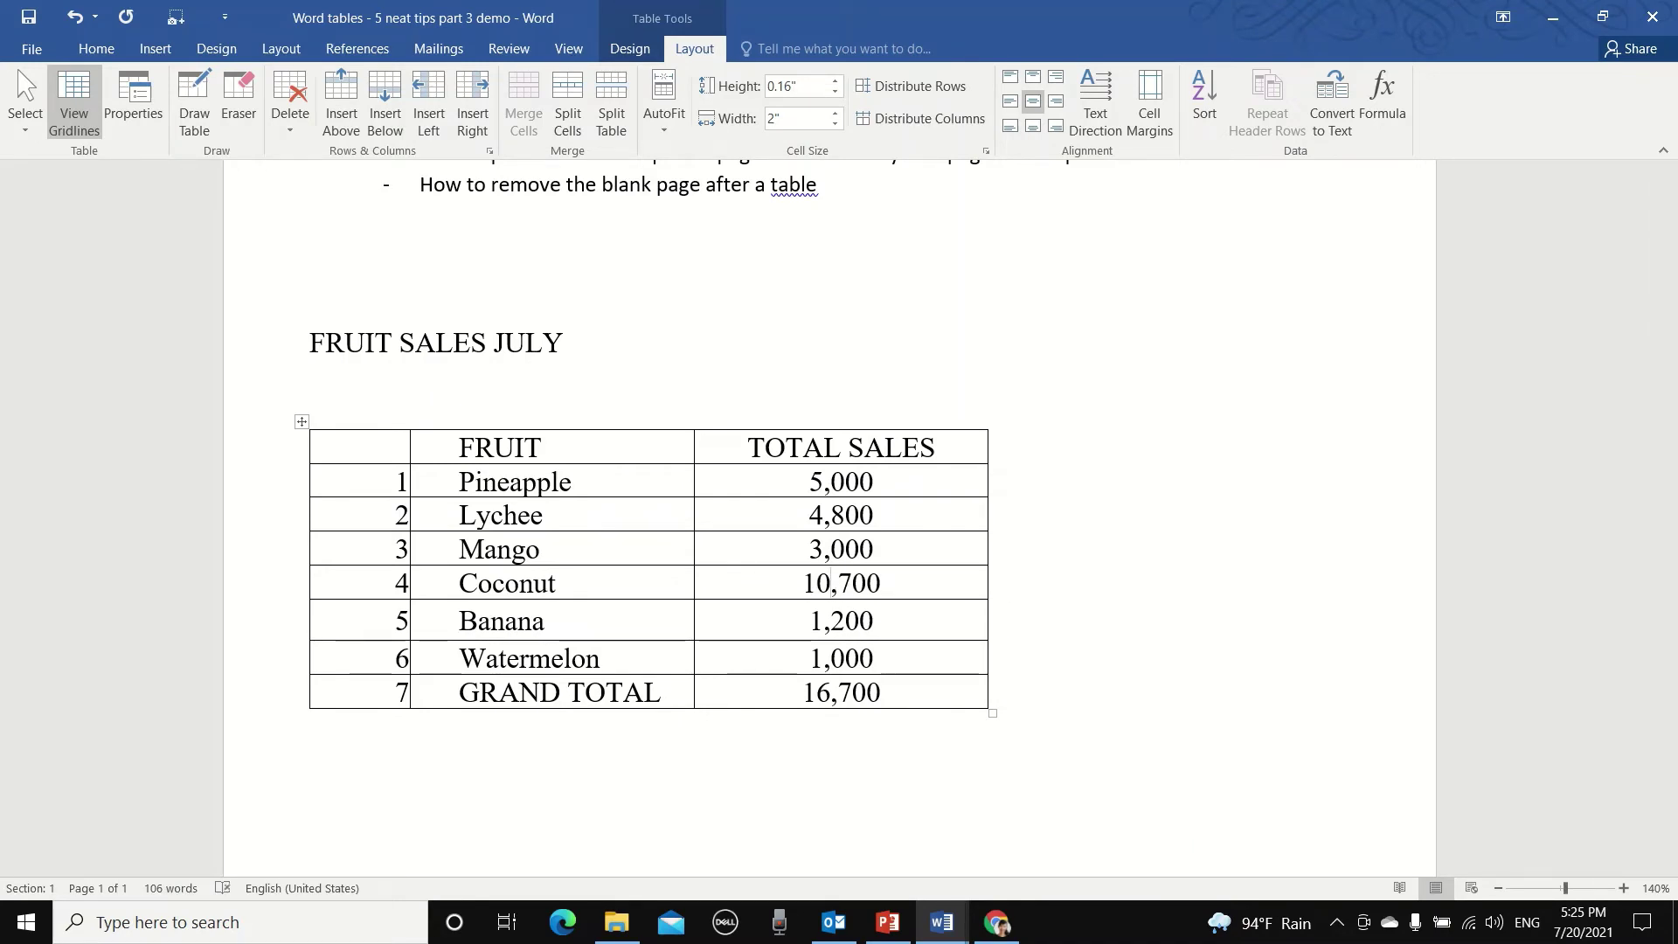
click(300, 423)
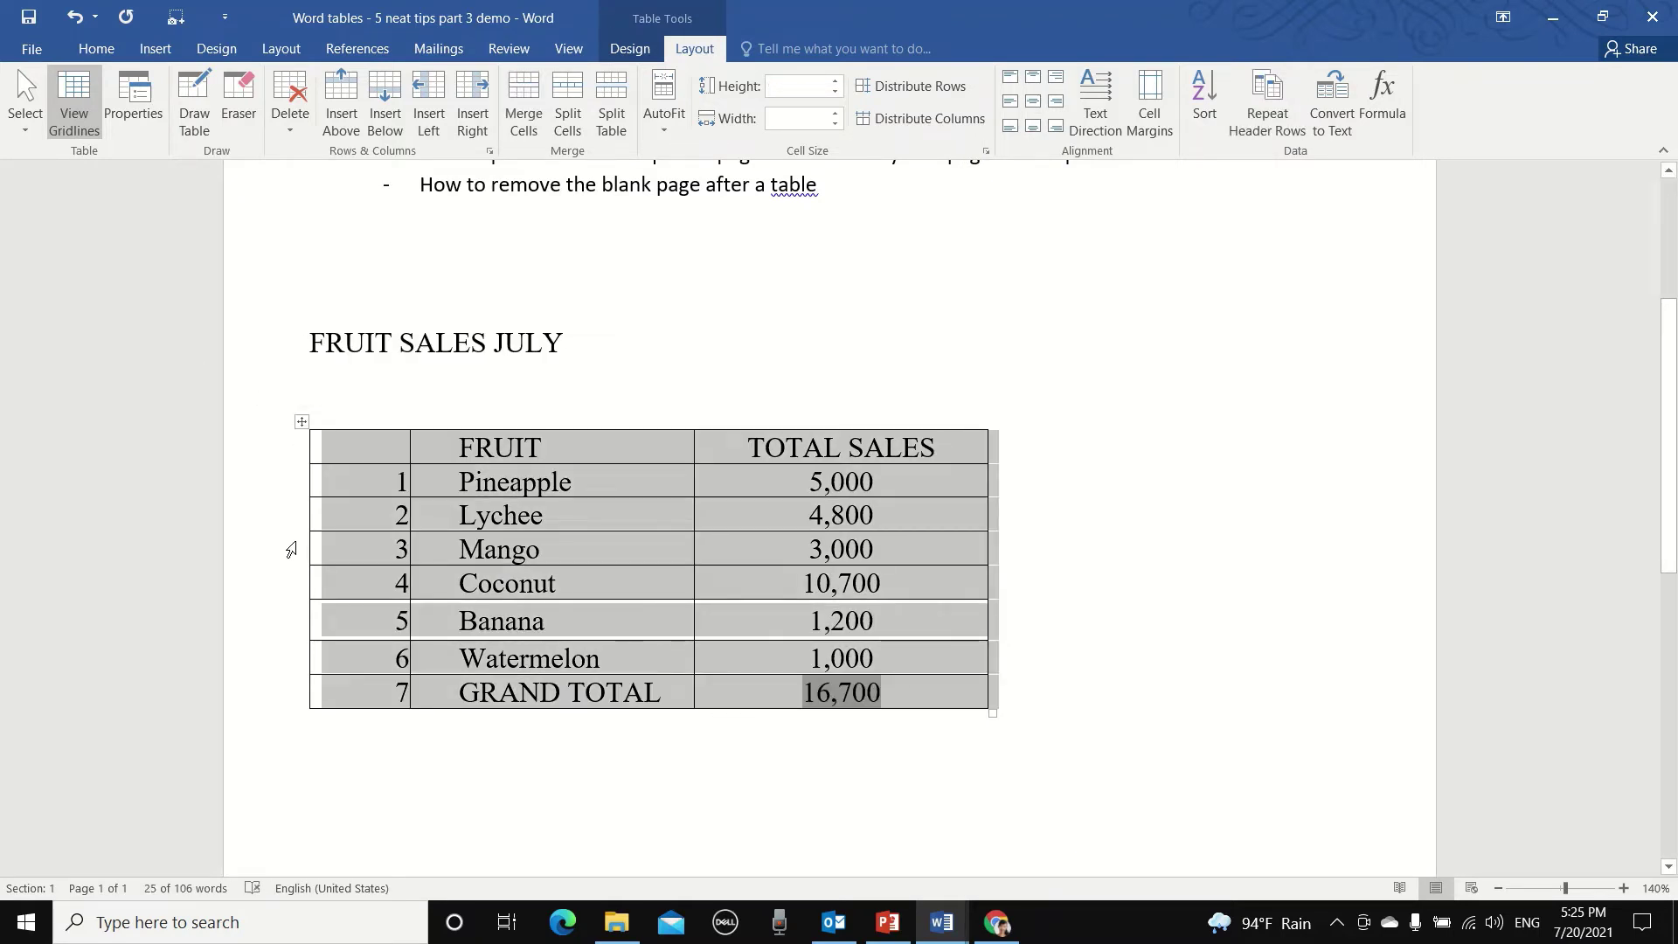
key(F9)
click(913, 659)
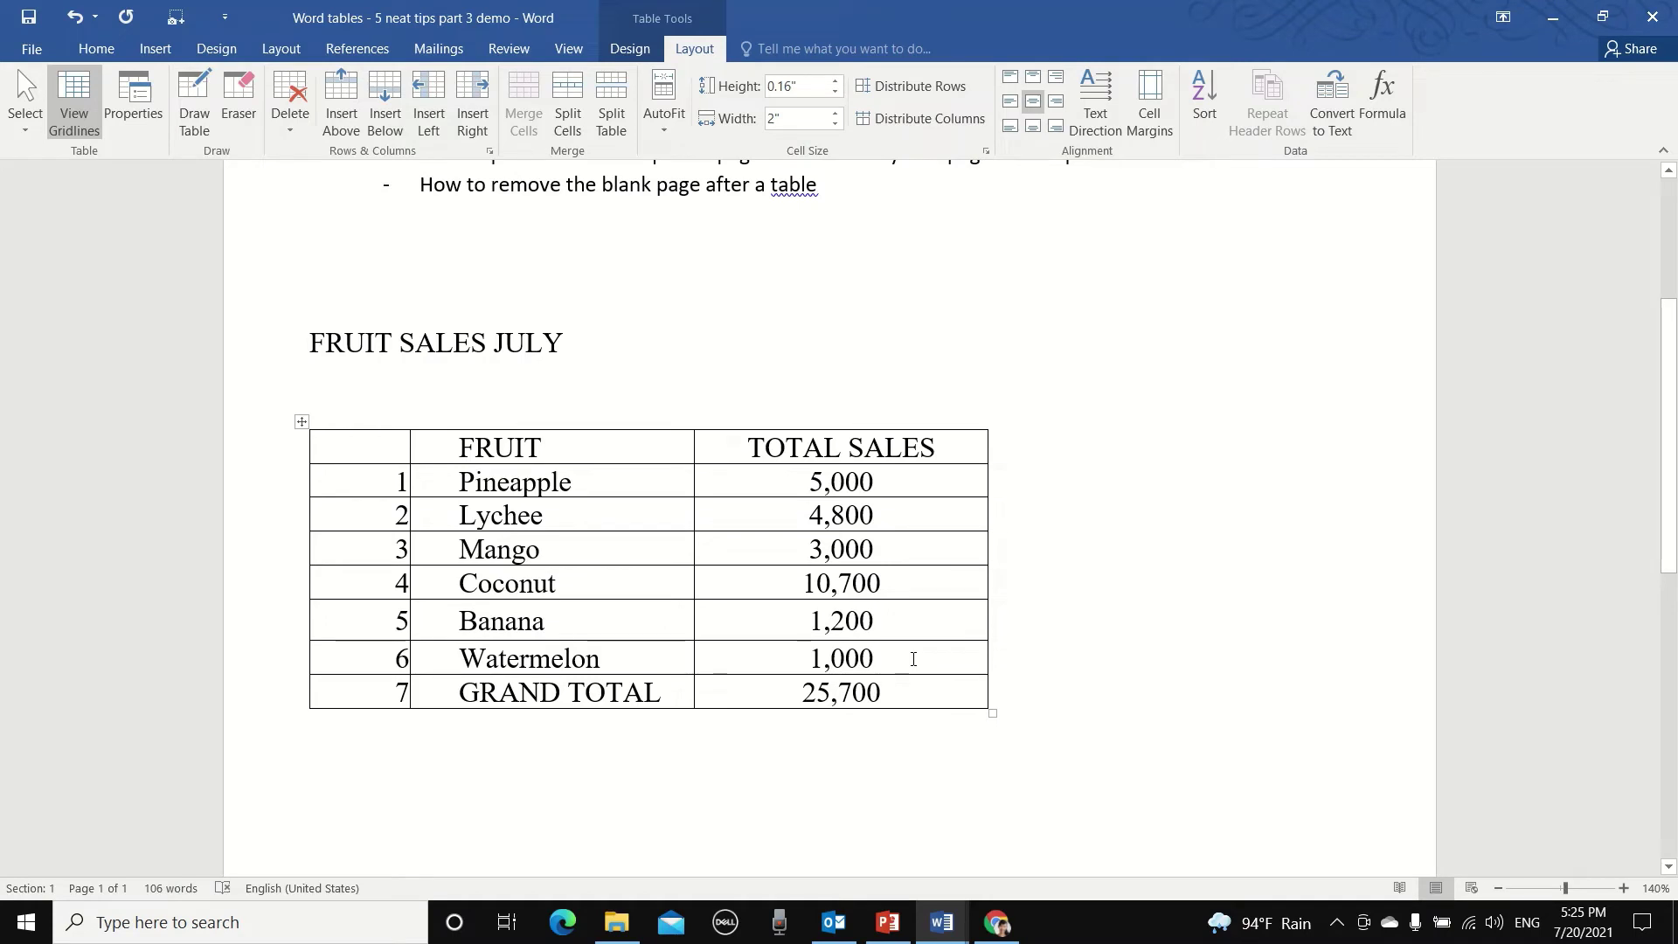
Step: Enter =RAND(3,5) on a new line under the FRUIT SALES JULY heading to generate three sample paragraphs
click(334, 298)
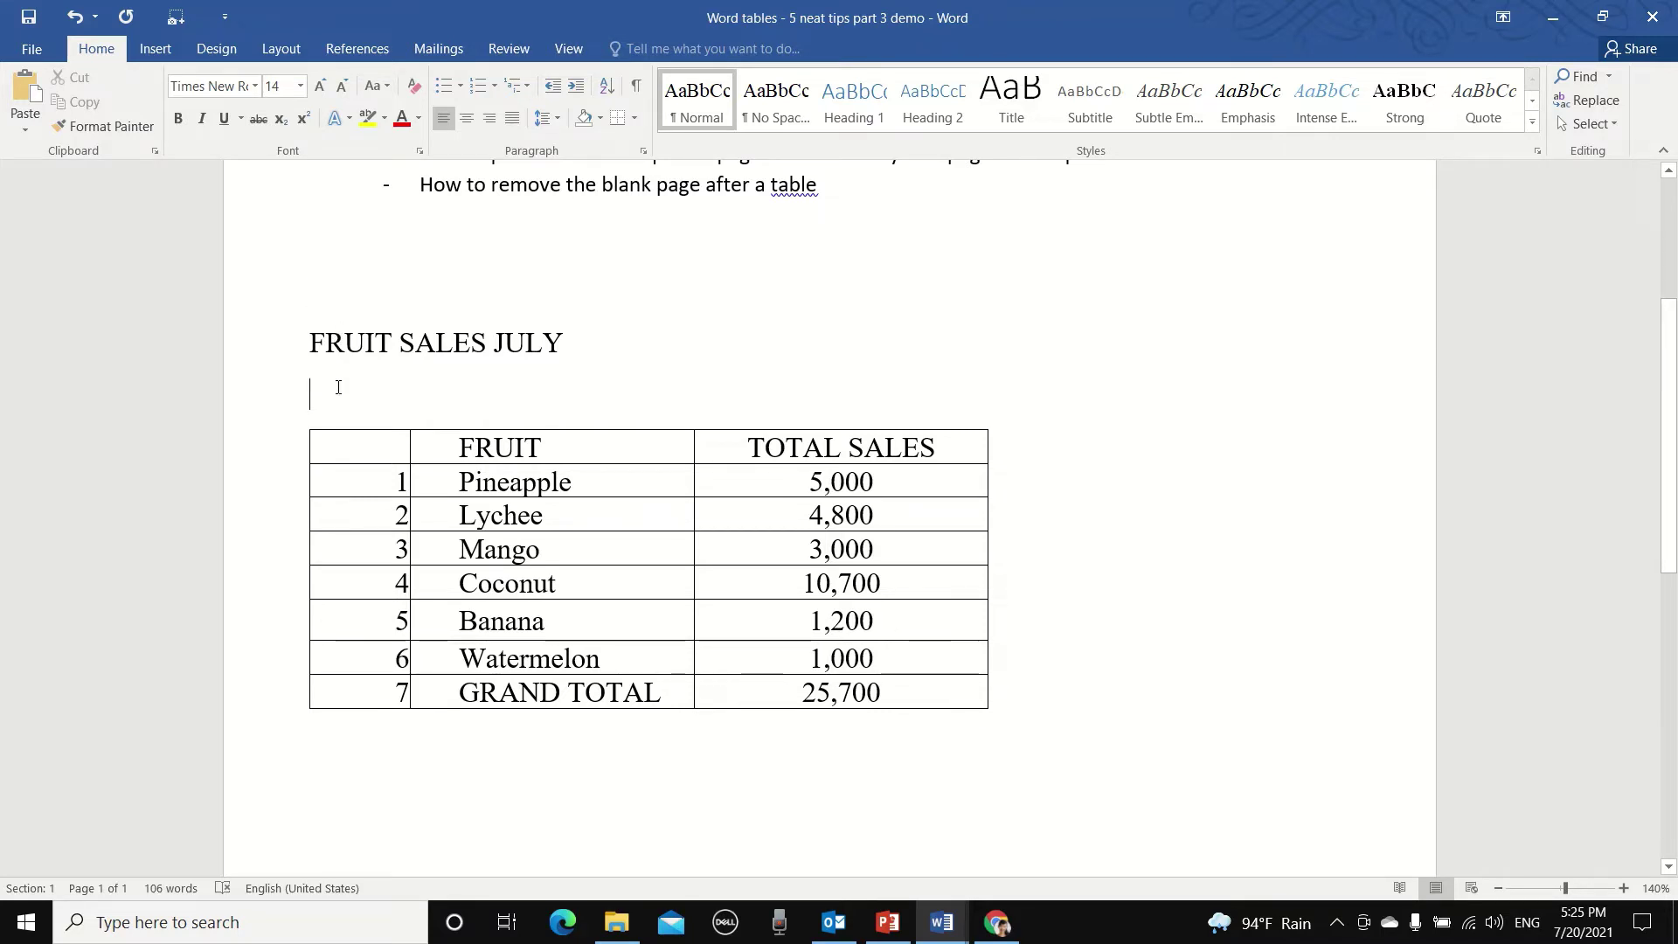
key(Return)
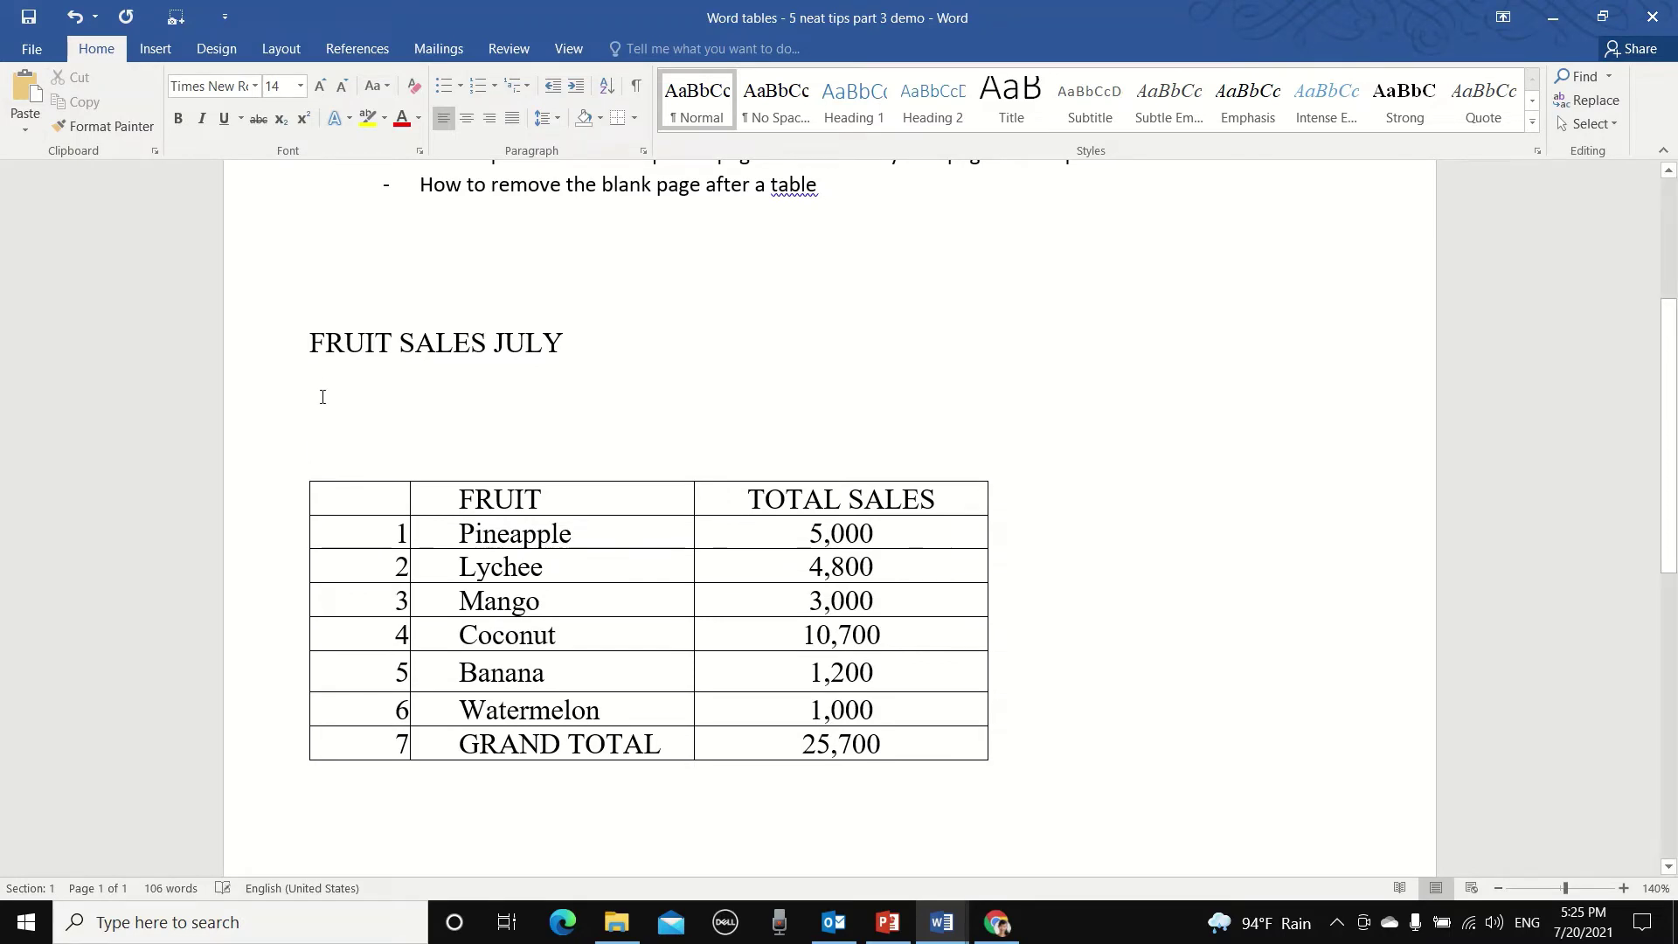
text(=)
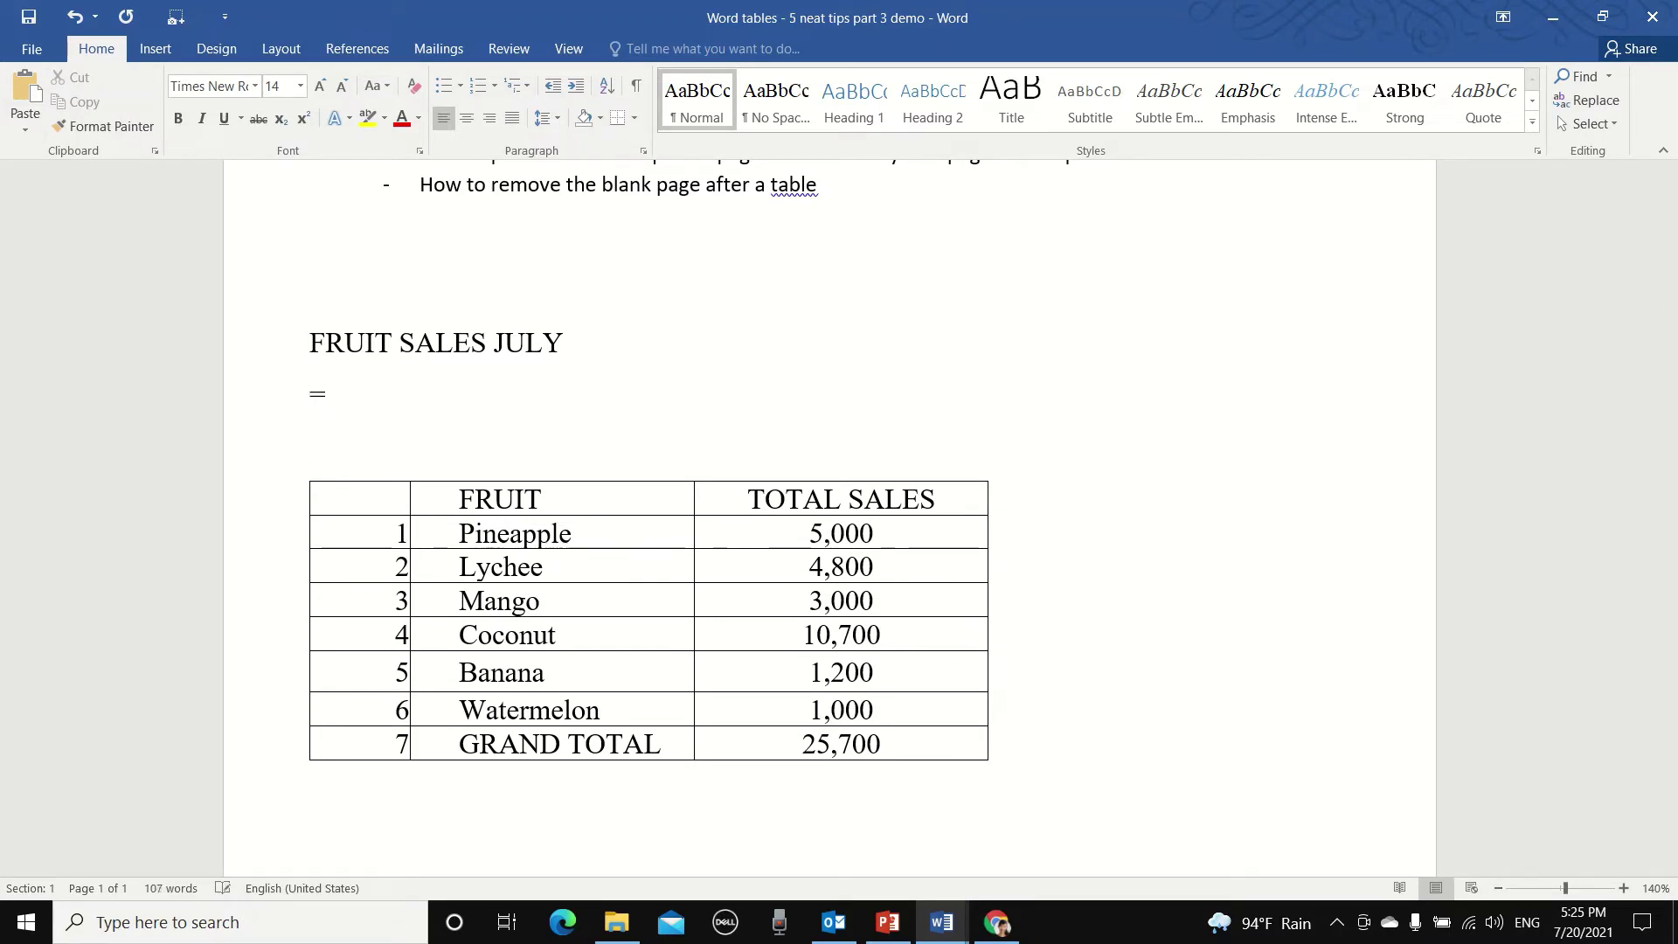
text(RAND(3)
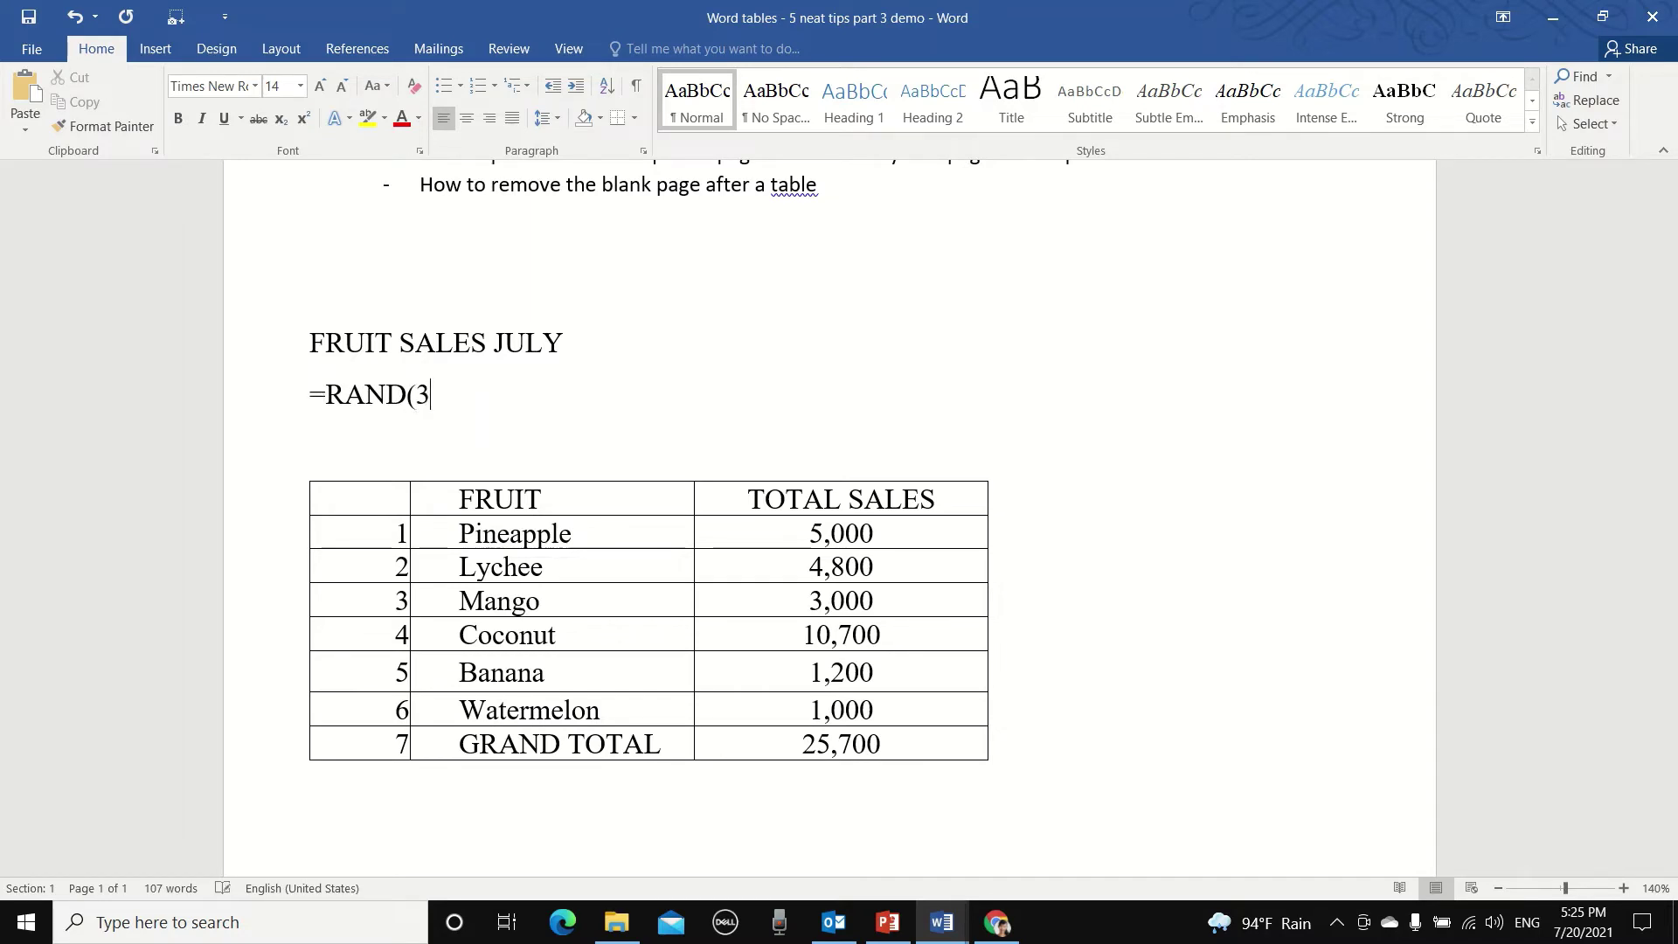
text(,5))
key(Return)
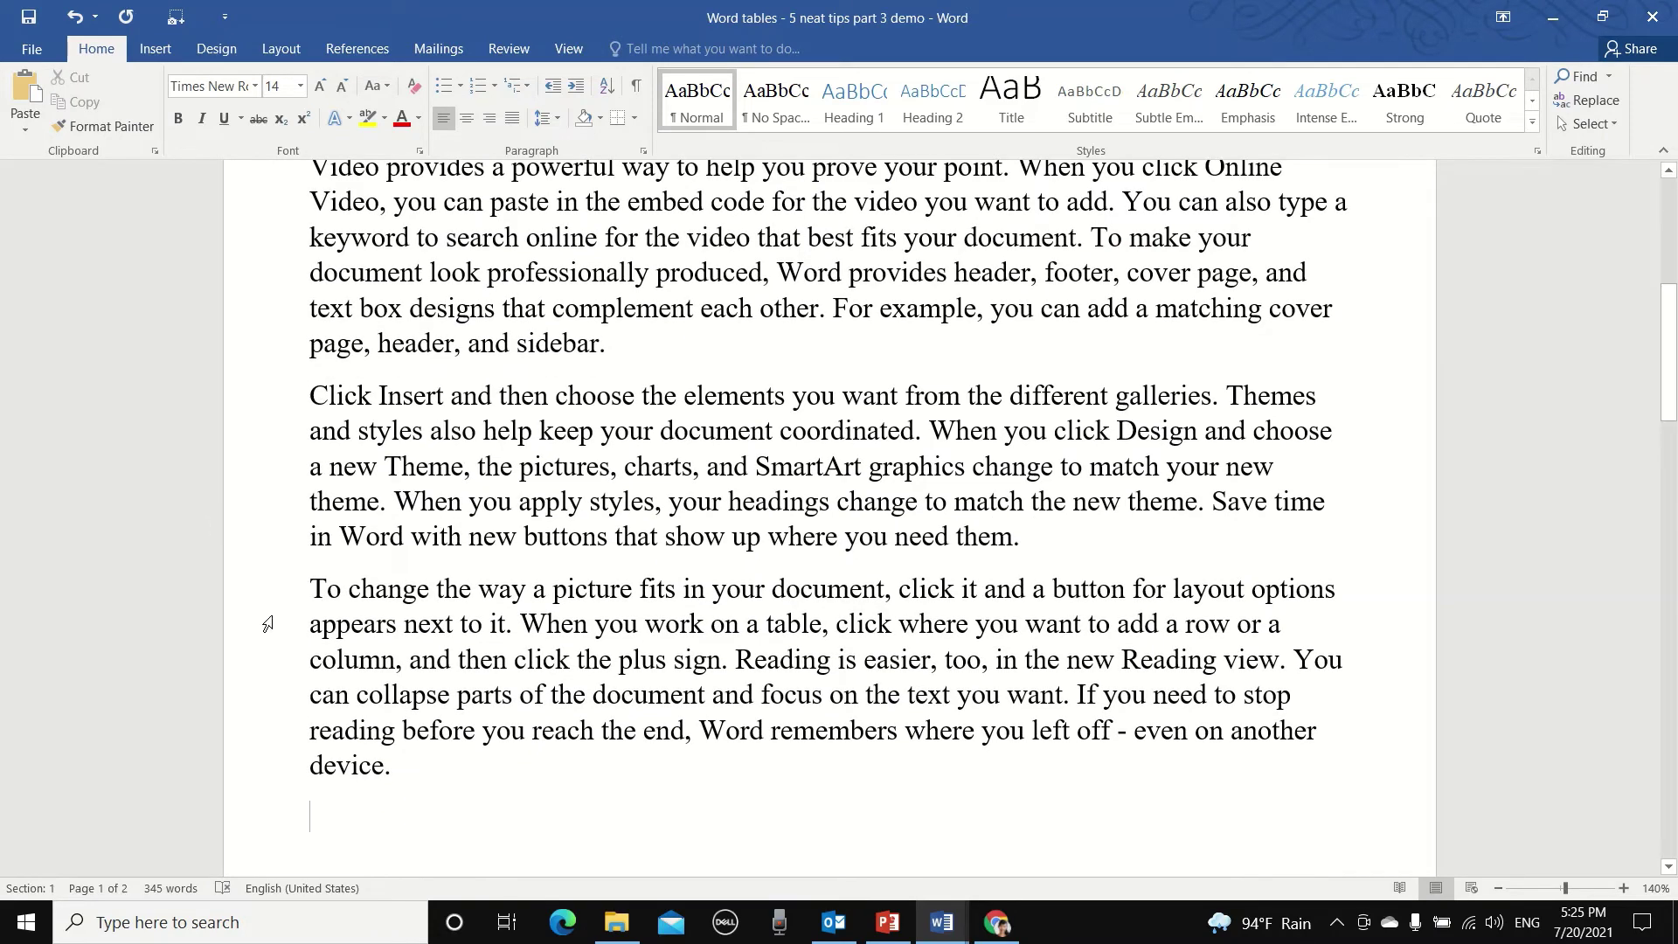
scroll(266, 623, down, 9)
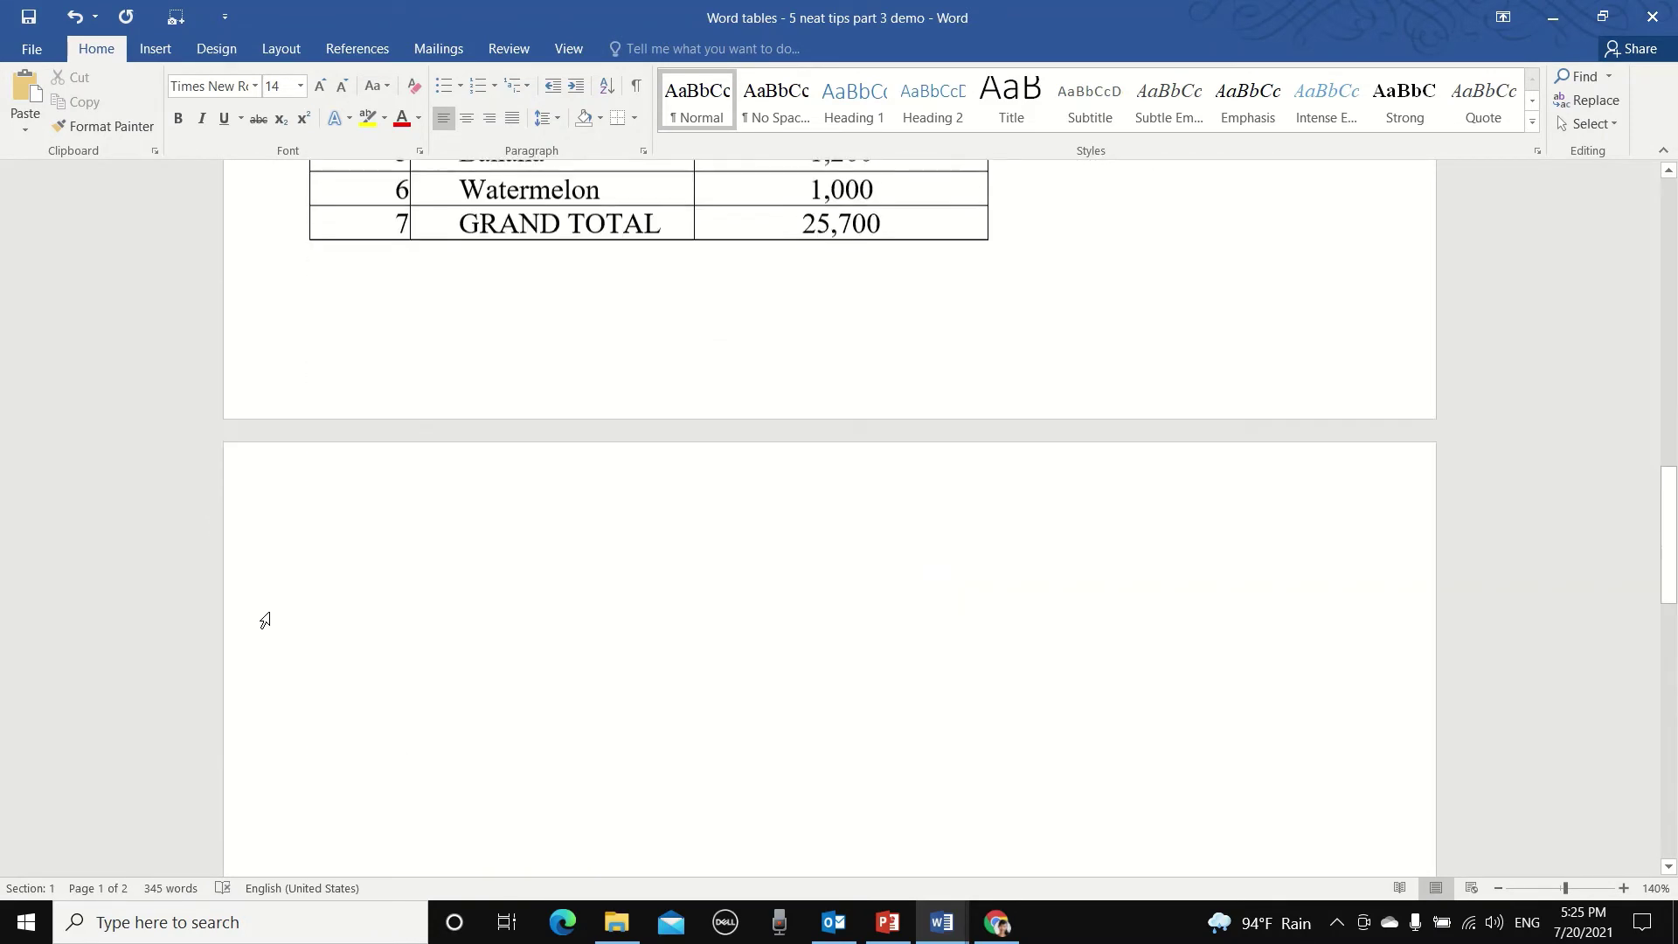
scroll(266, 611, up, 5)
scroll(267, 611, up, 2)
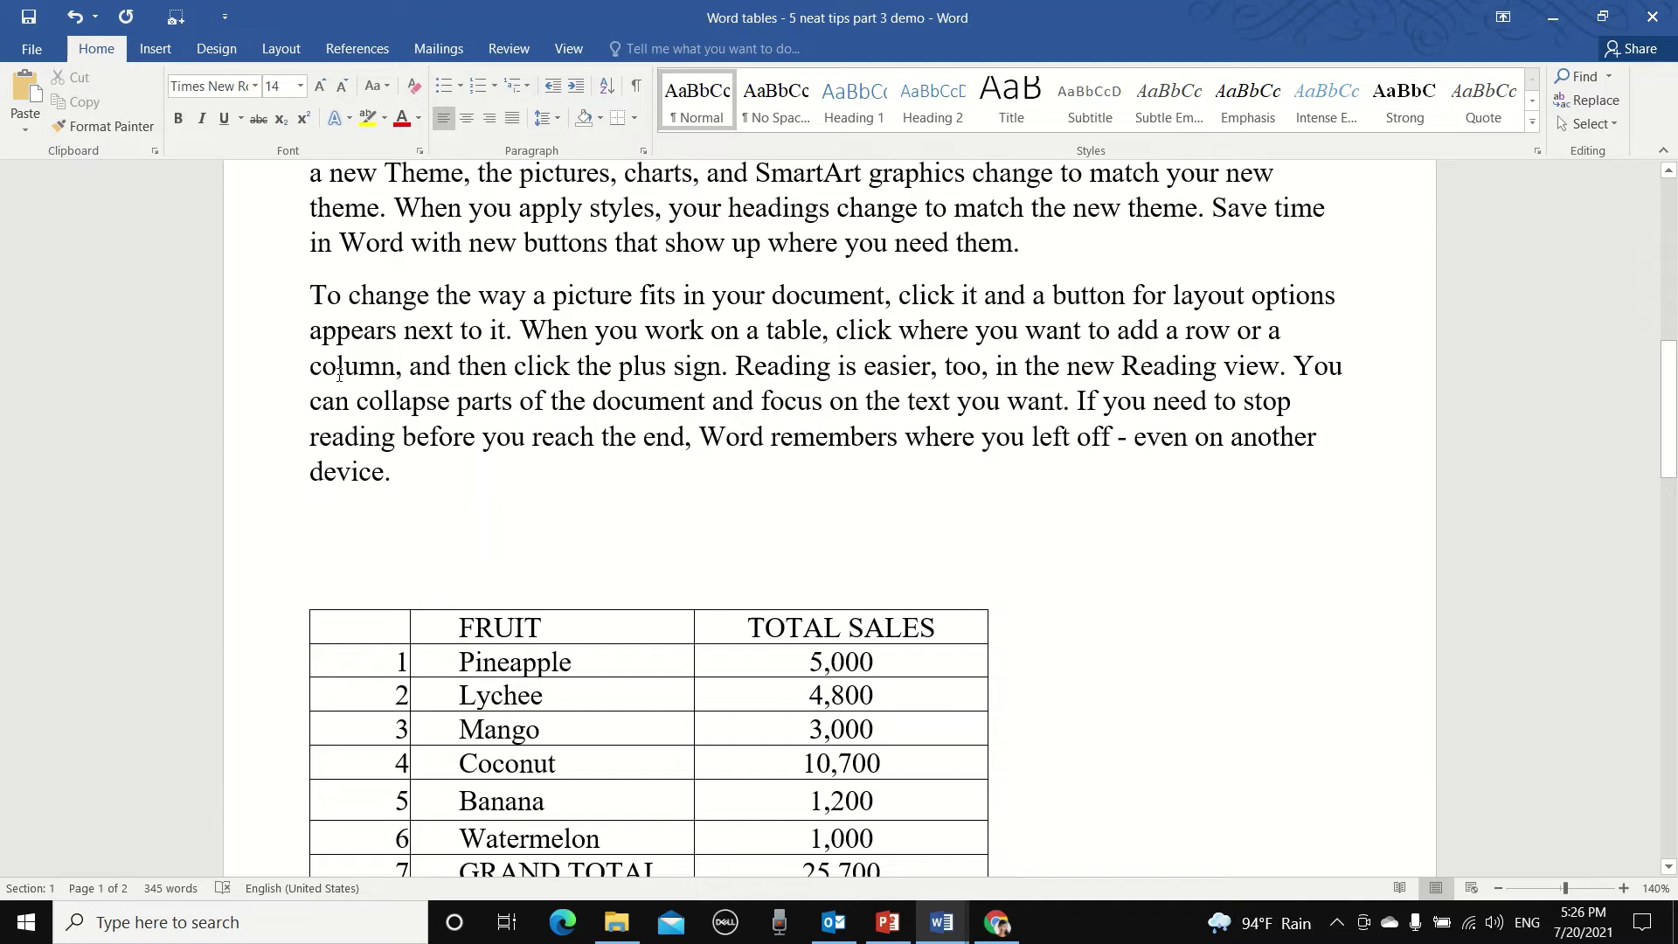
double_click(286, 382)
key(ctrl+c)
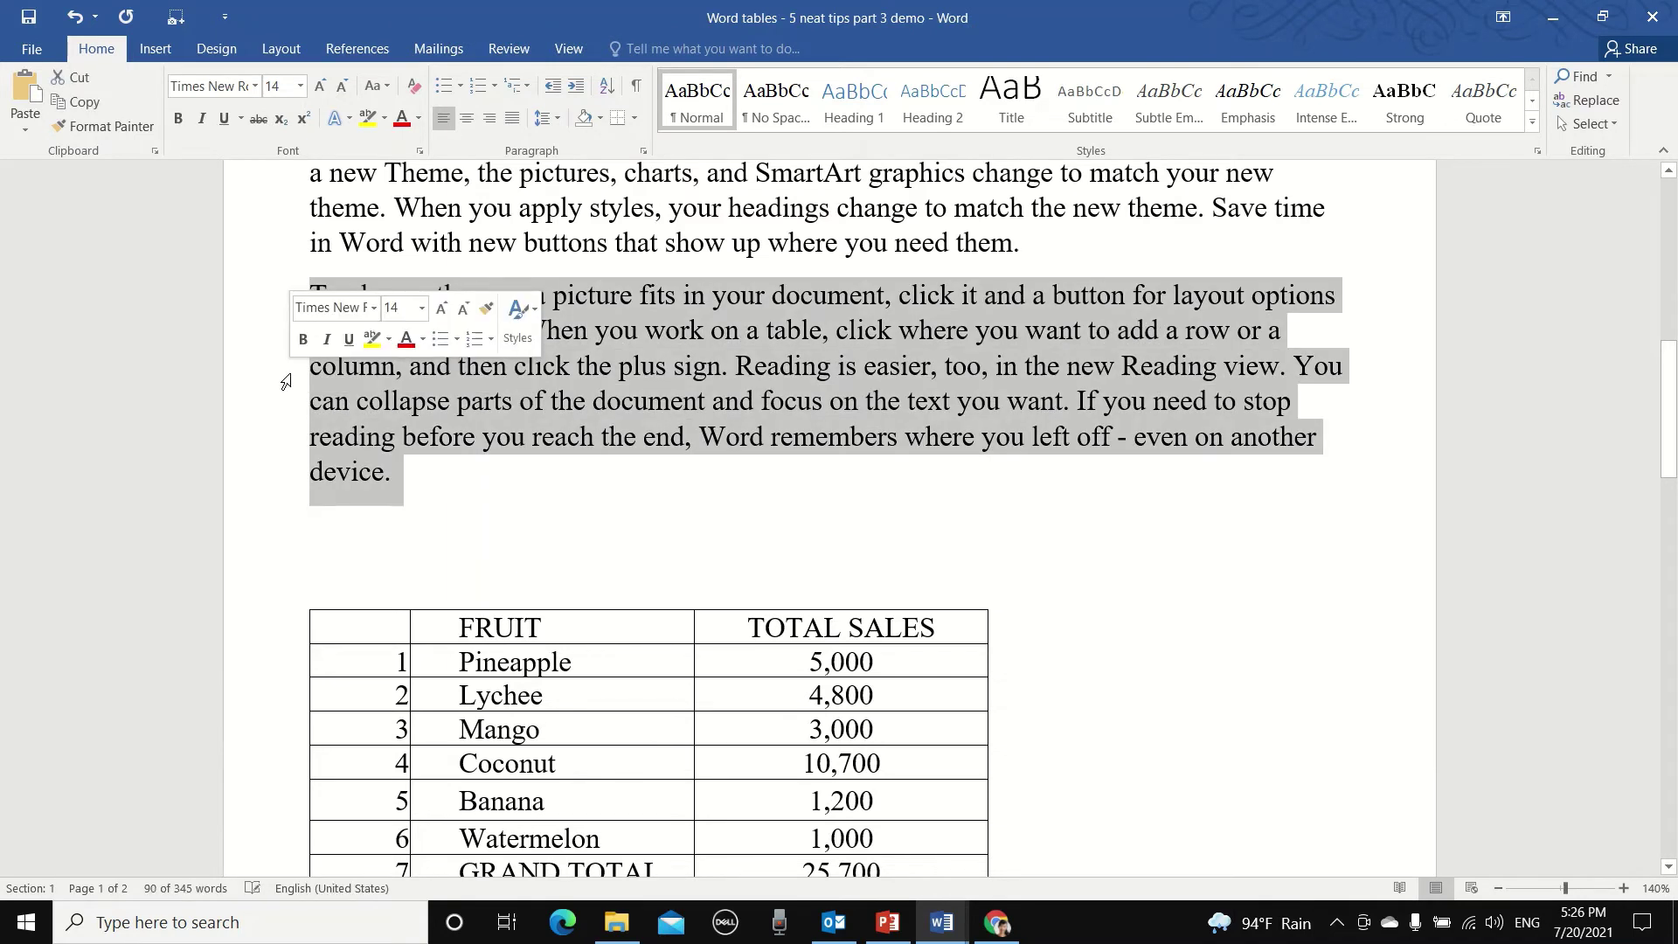
scroll(330, 550, down, 7)
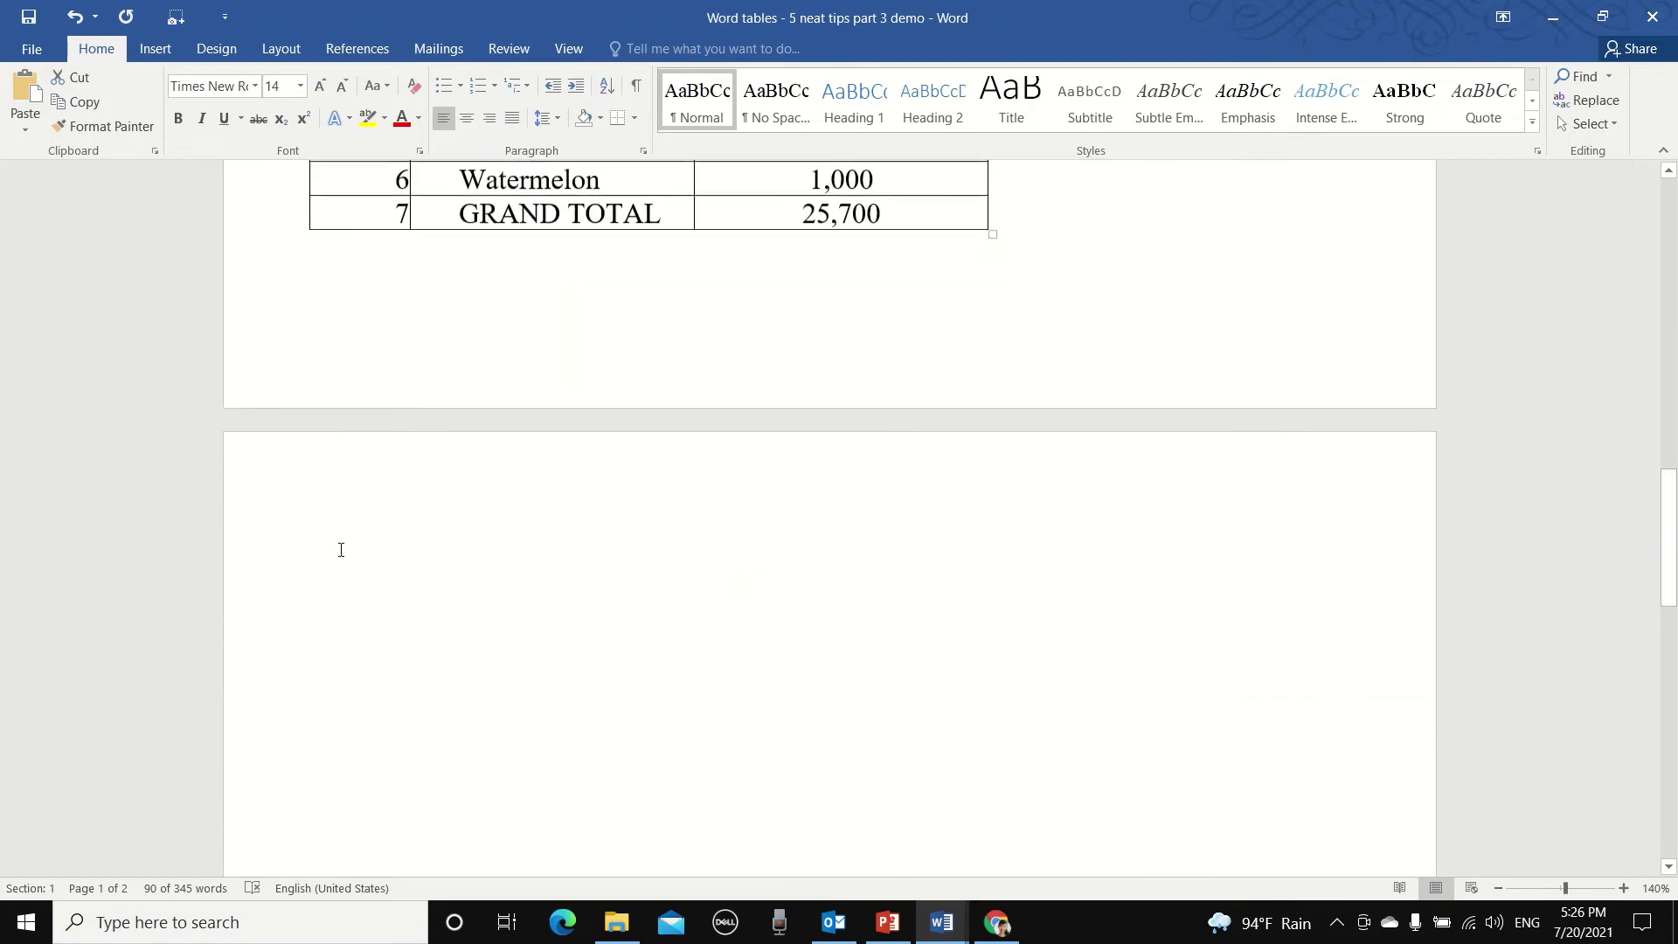
click(347, 546)
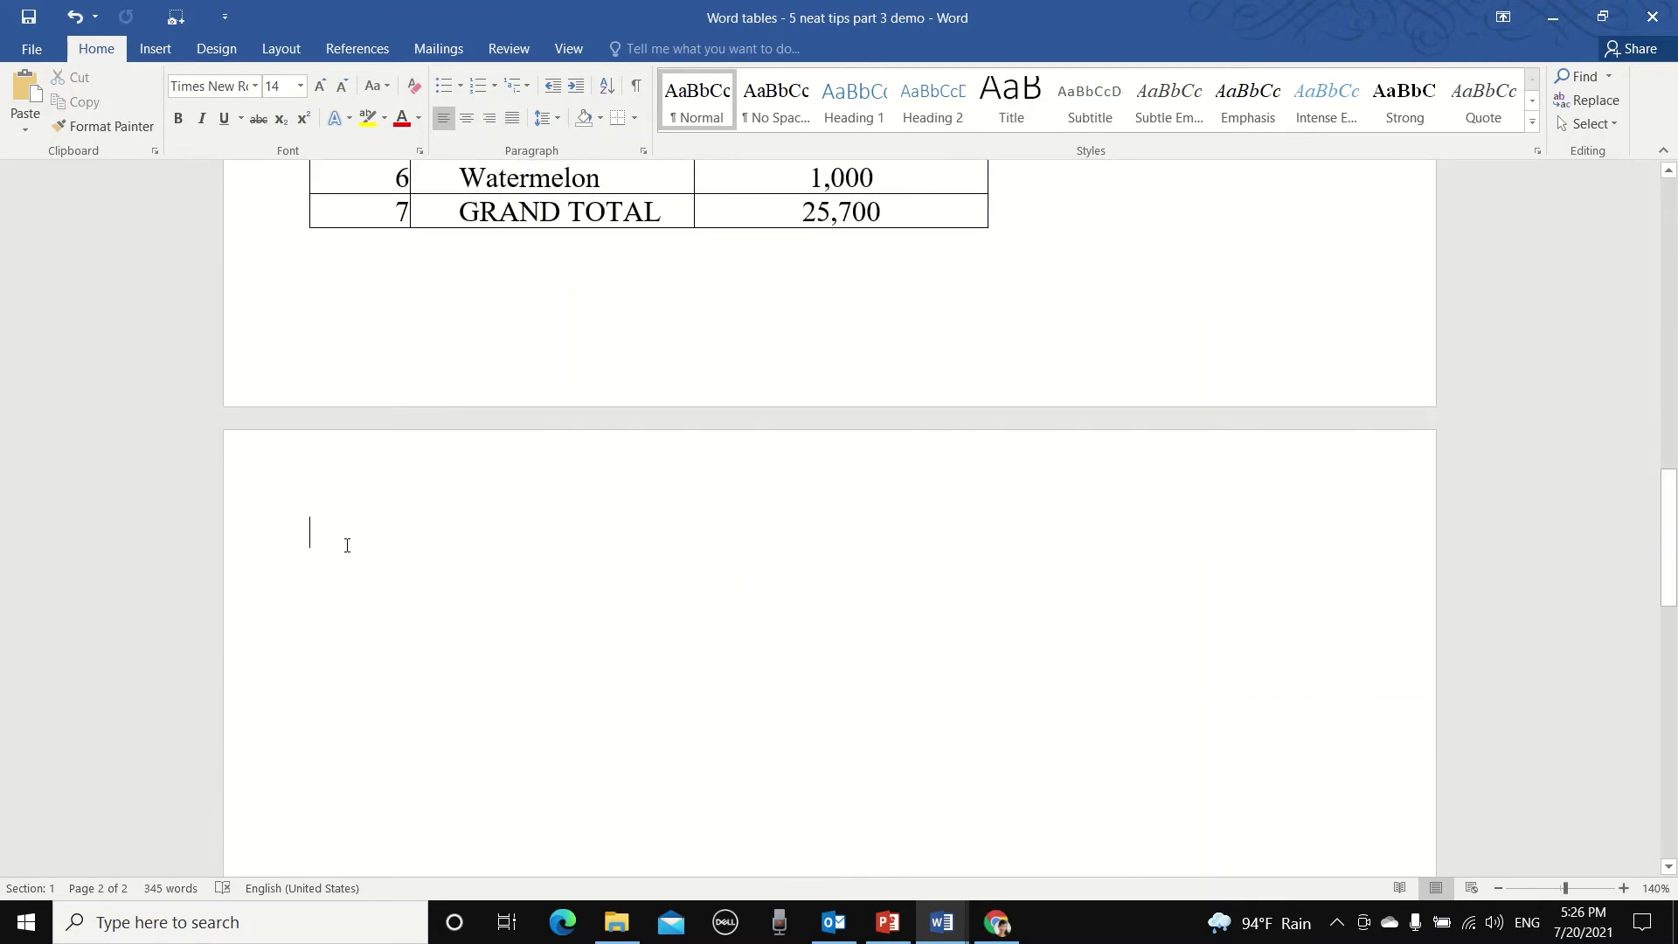
key(ctrl+v)
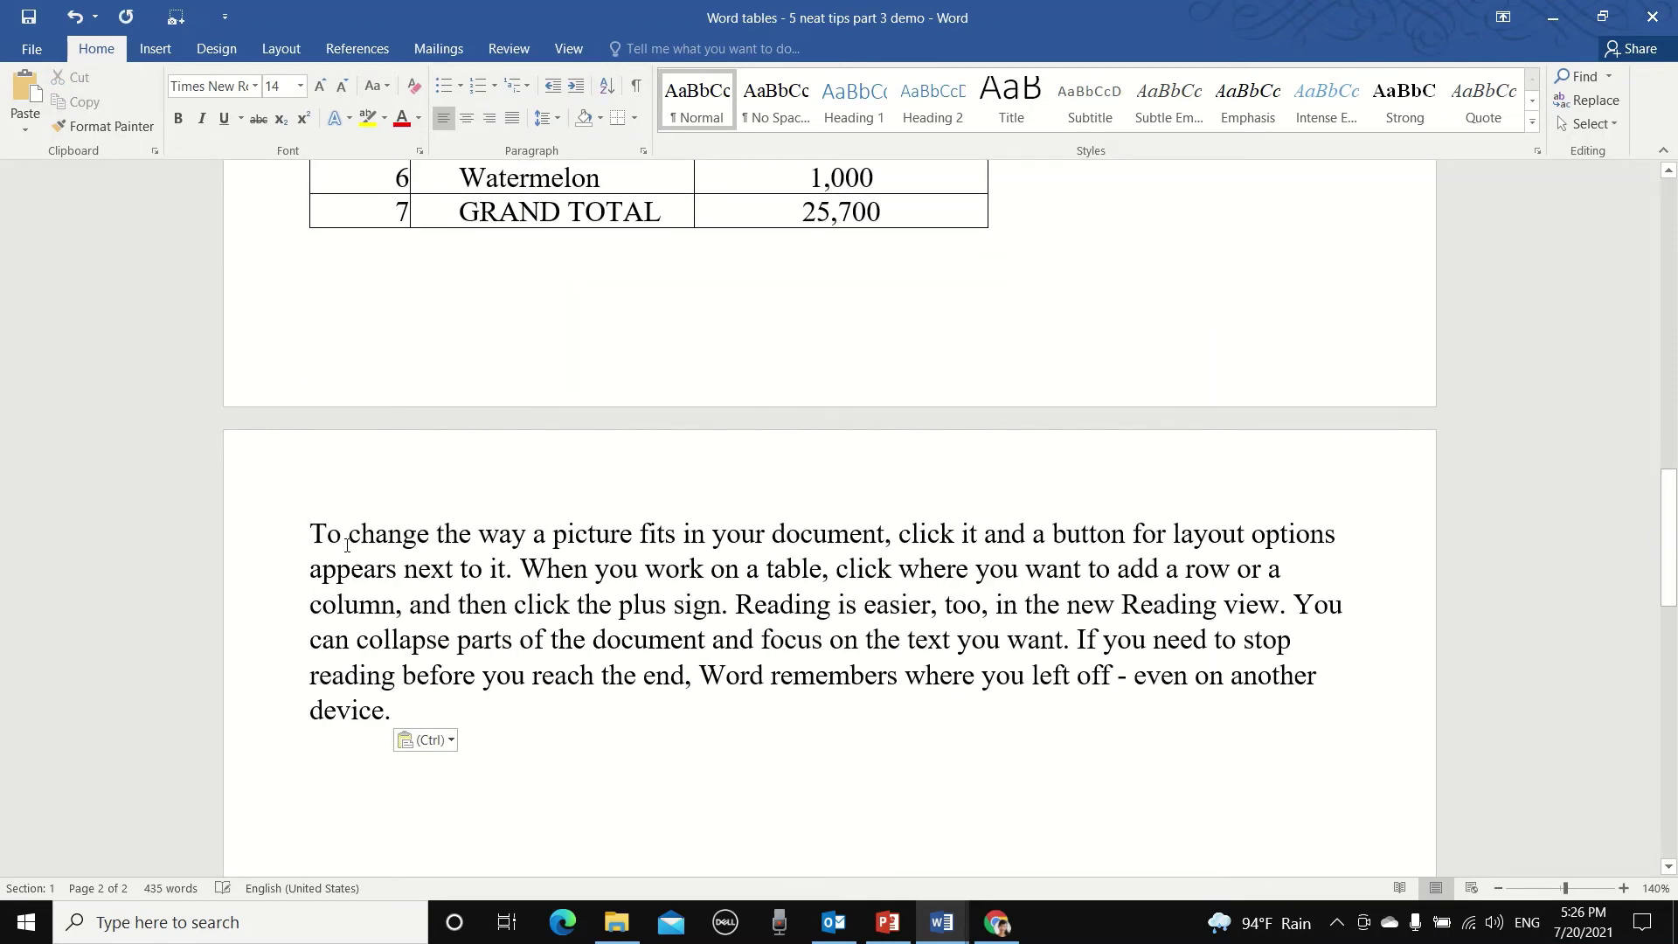
scroll(347, 545, down, 5)
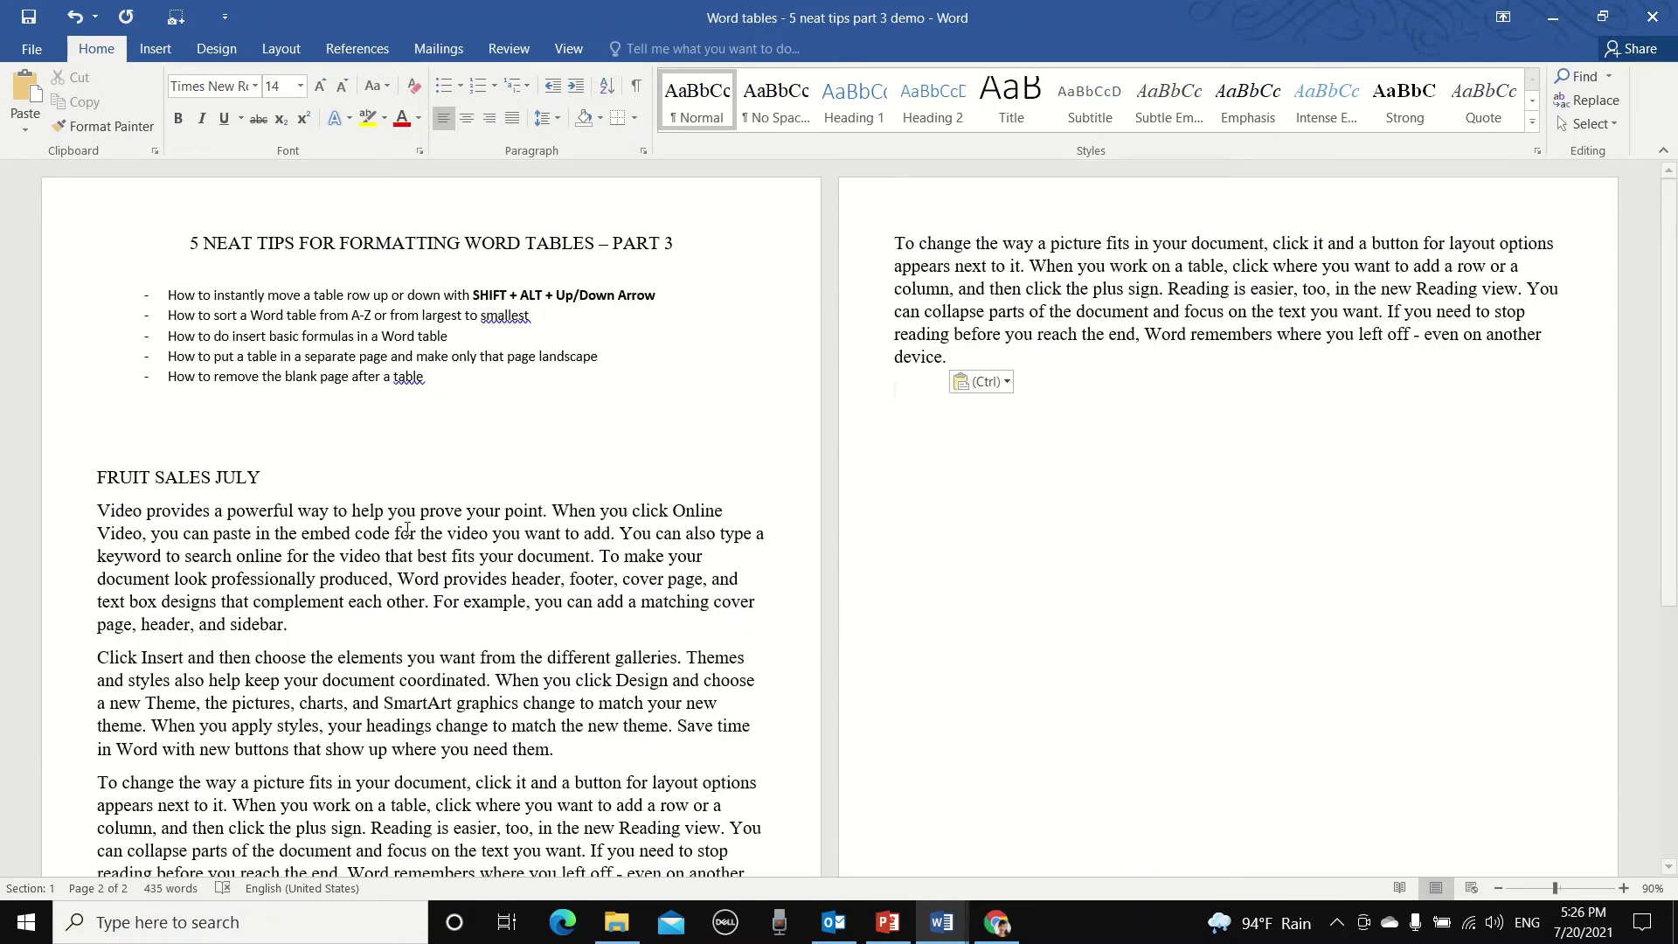
scroll(478, 575, down, 3)
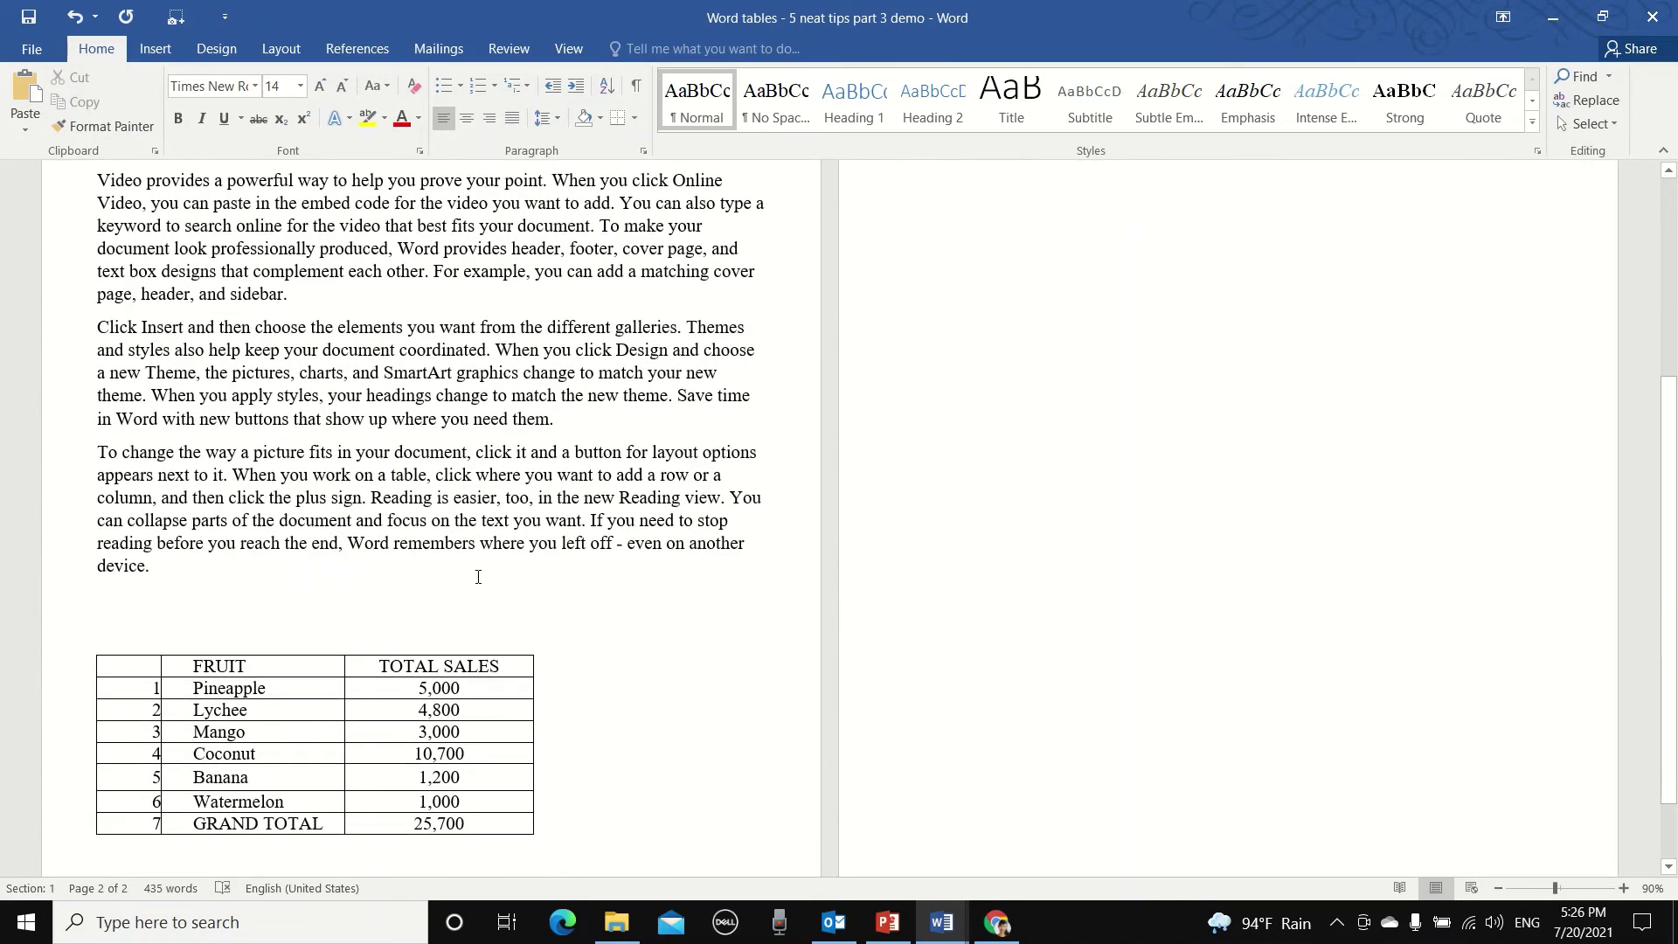
scroll(481, 583, down, 3)
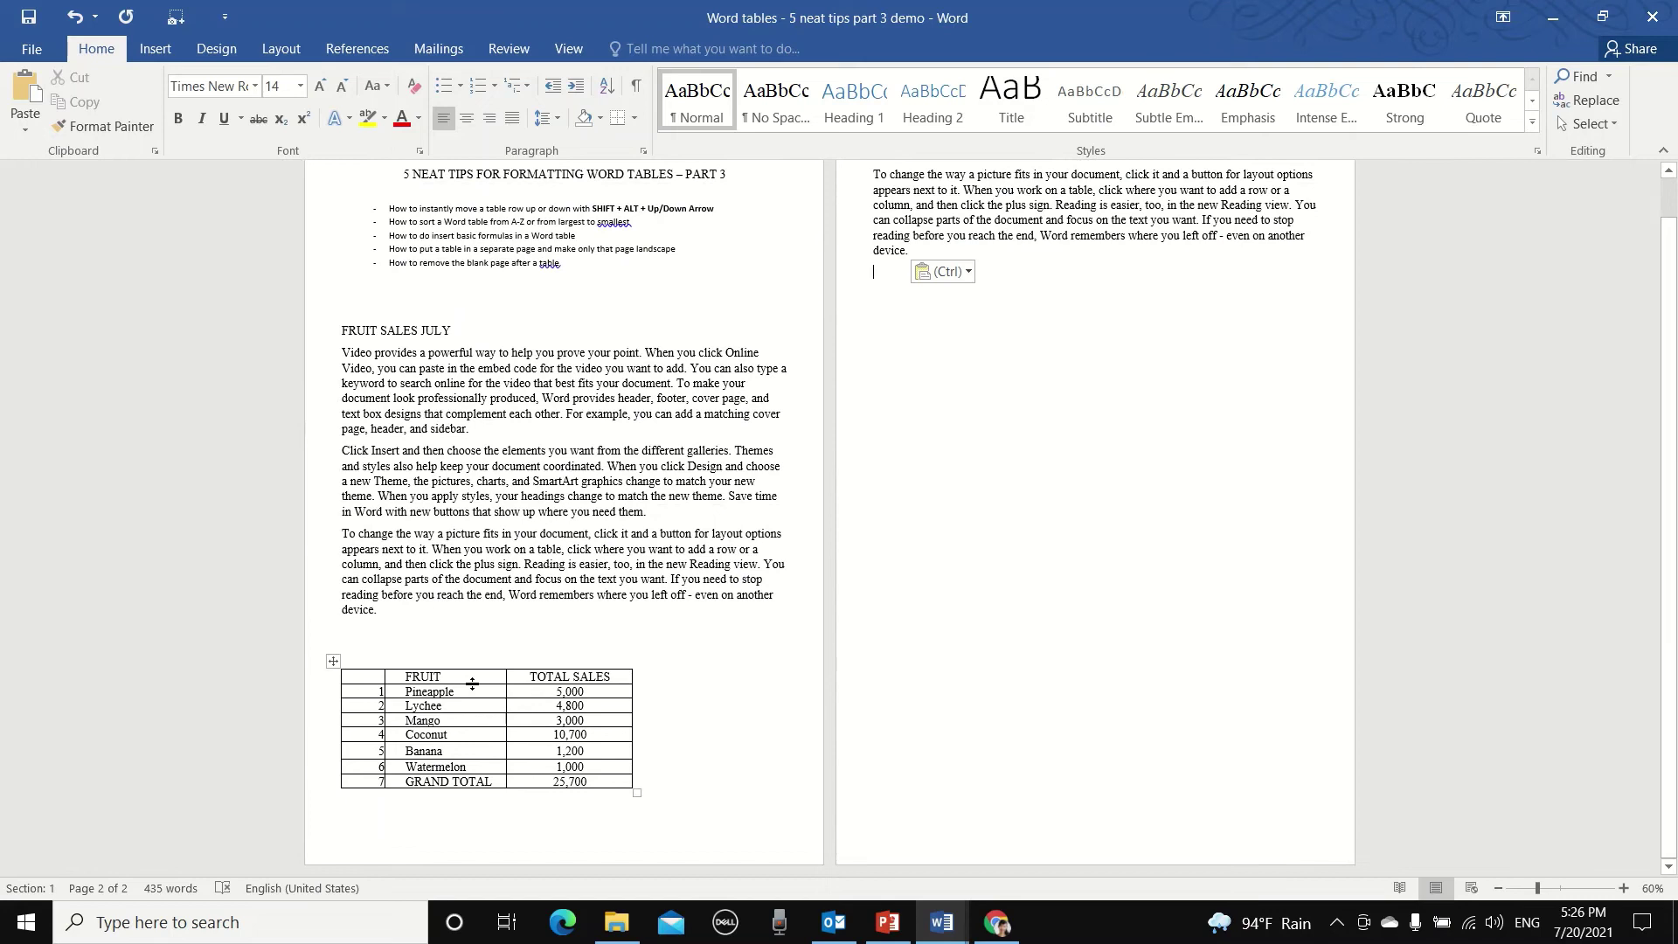
click(333, 658)
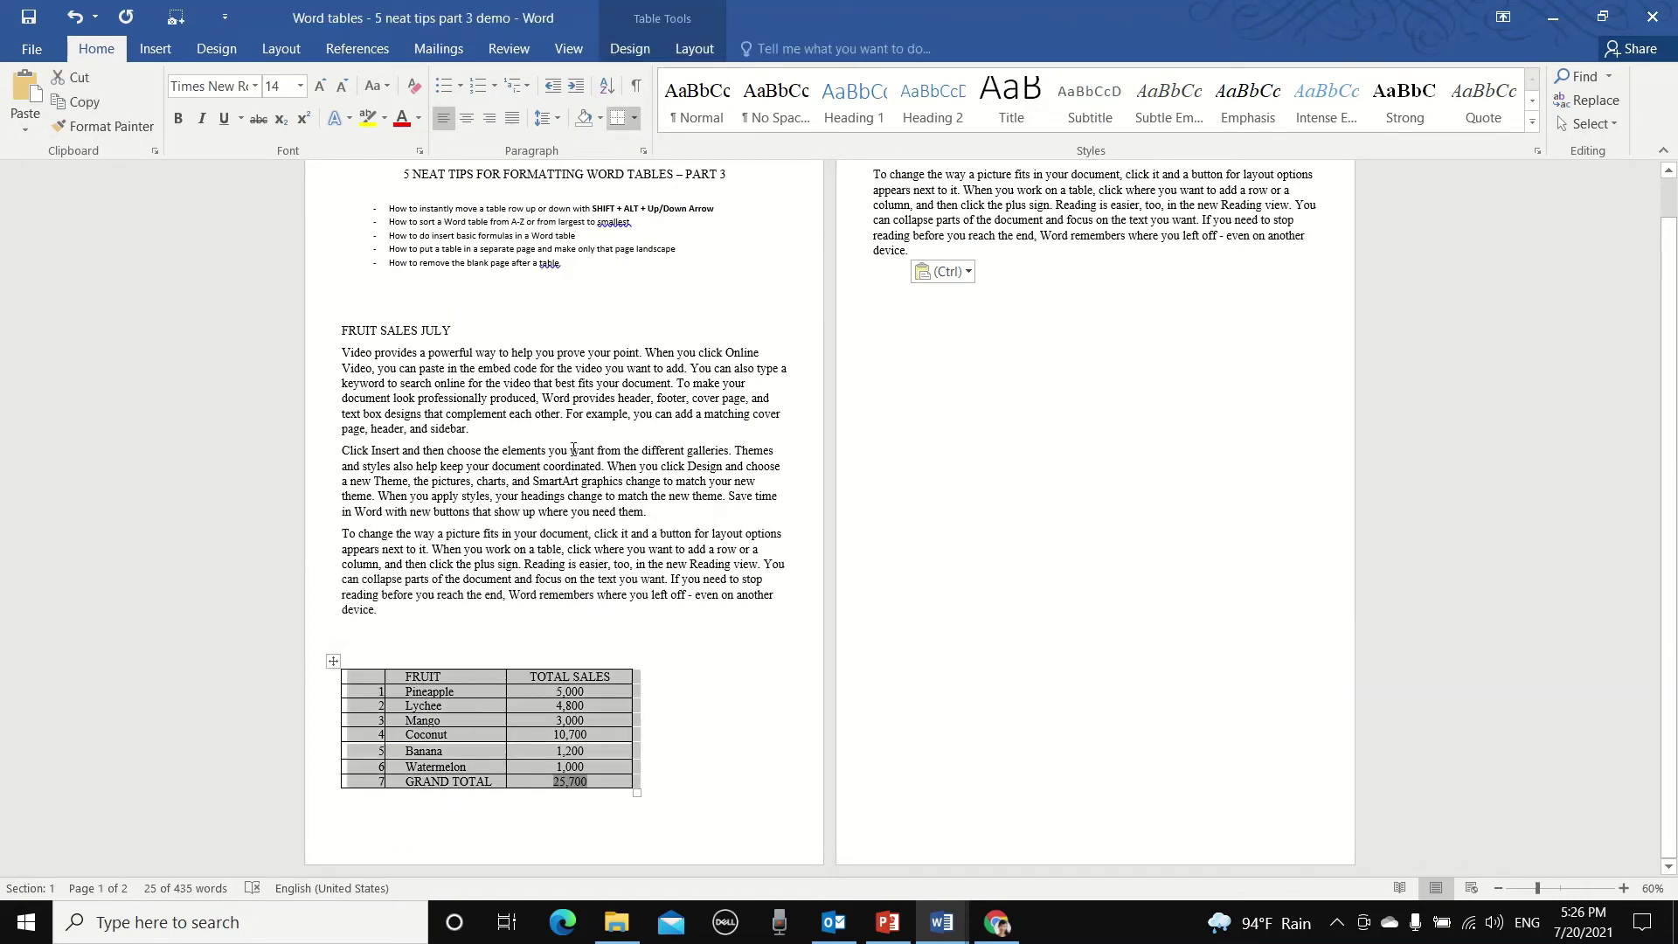
click(280, 48)
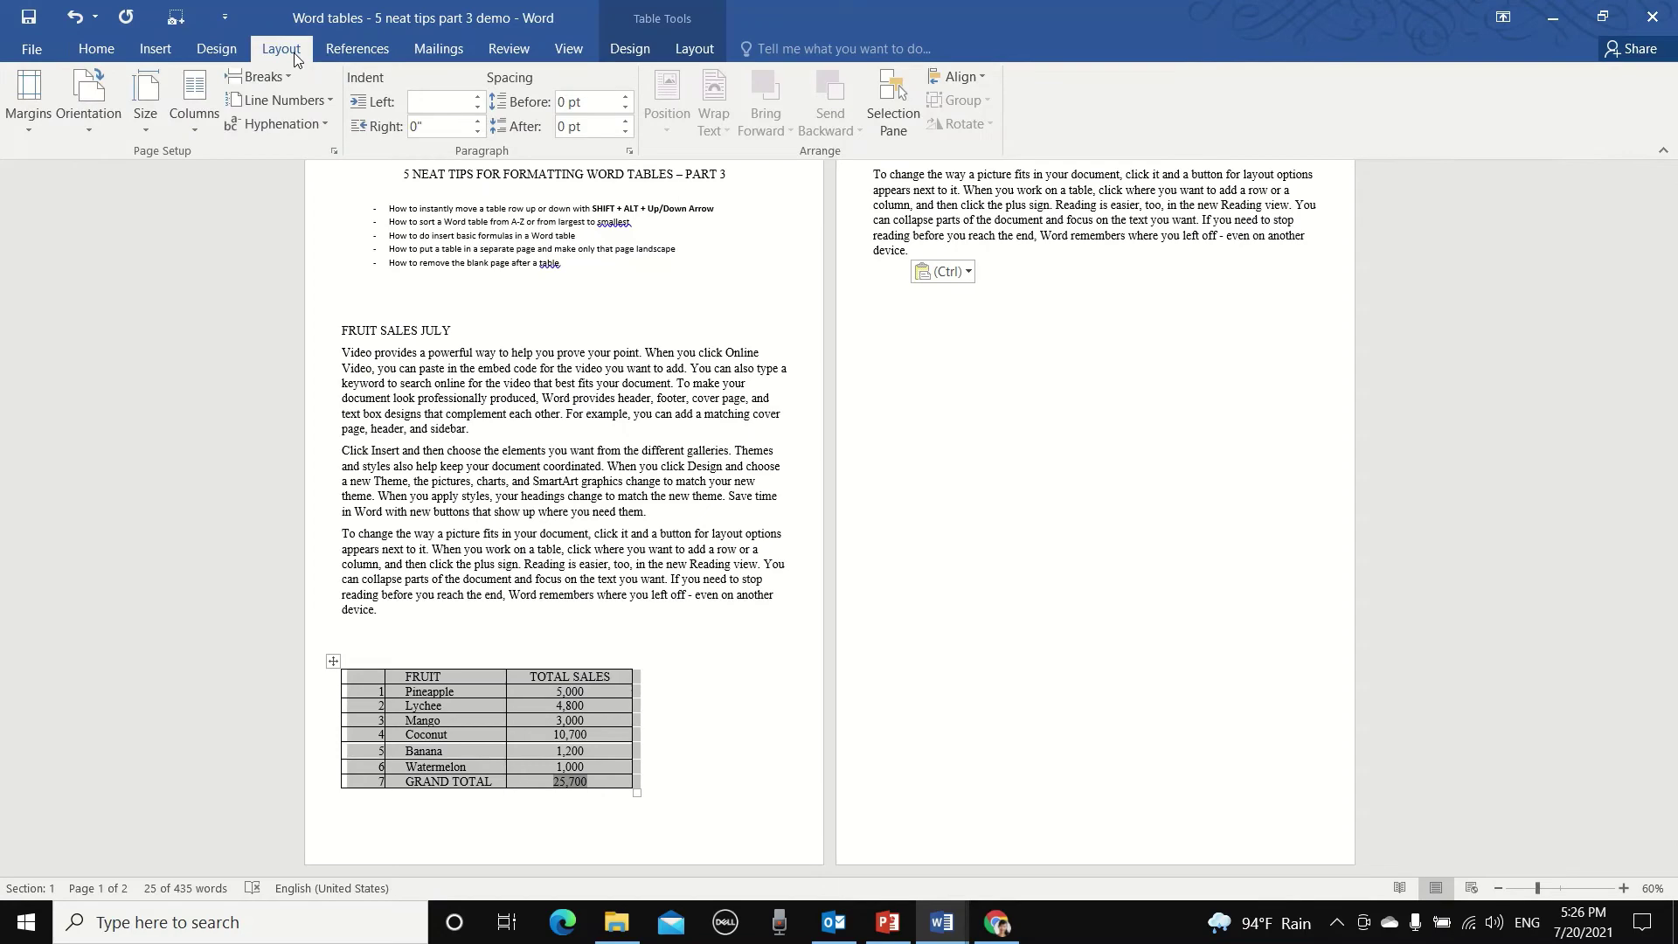
click(112, 113)
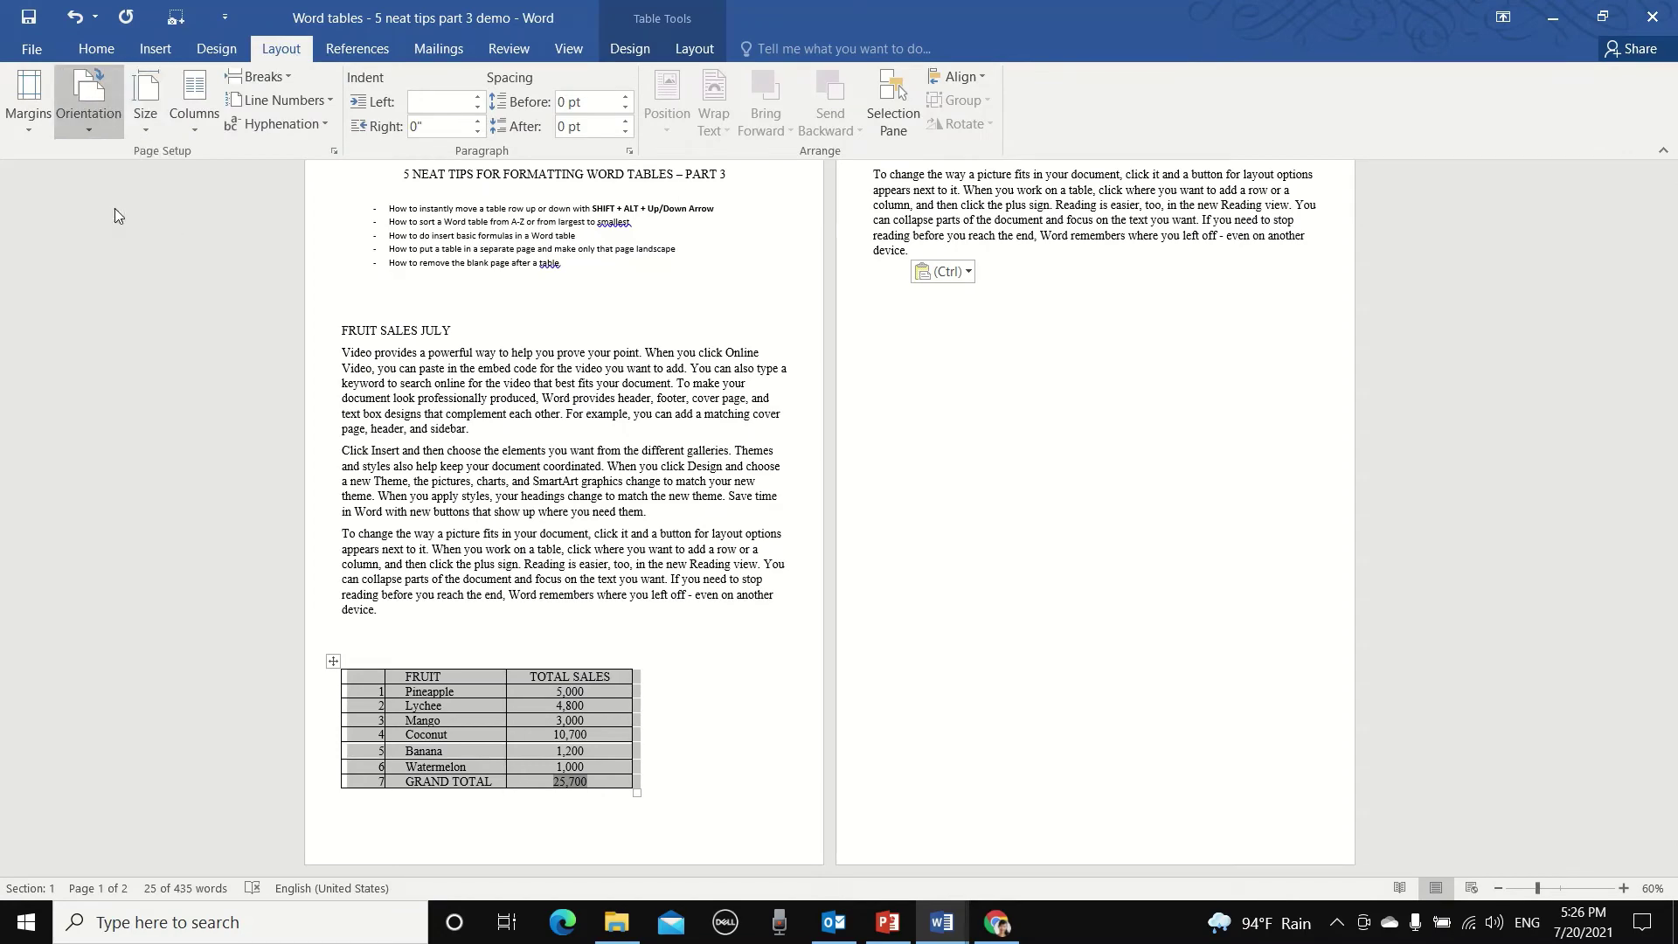
click(113, 208)
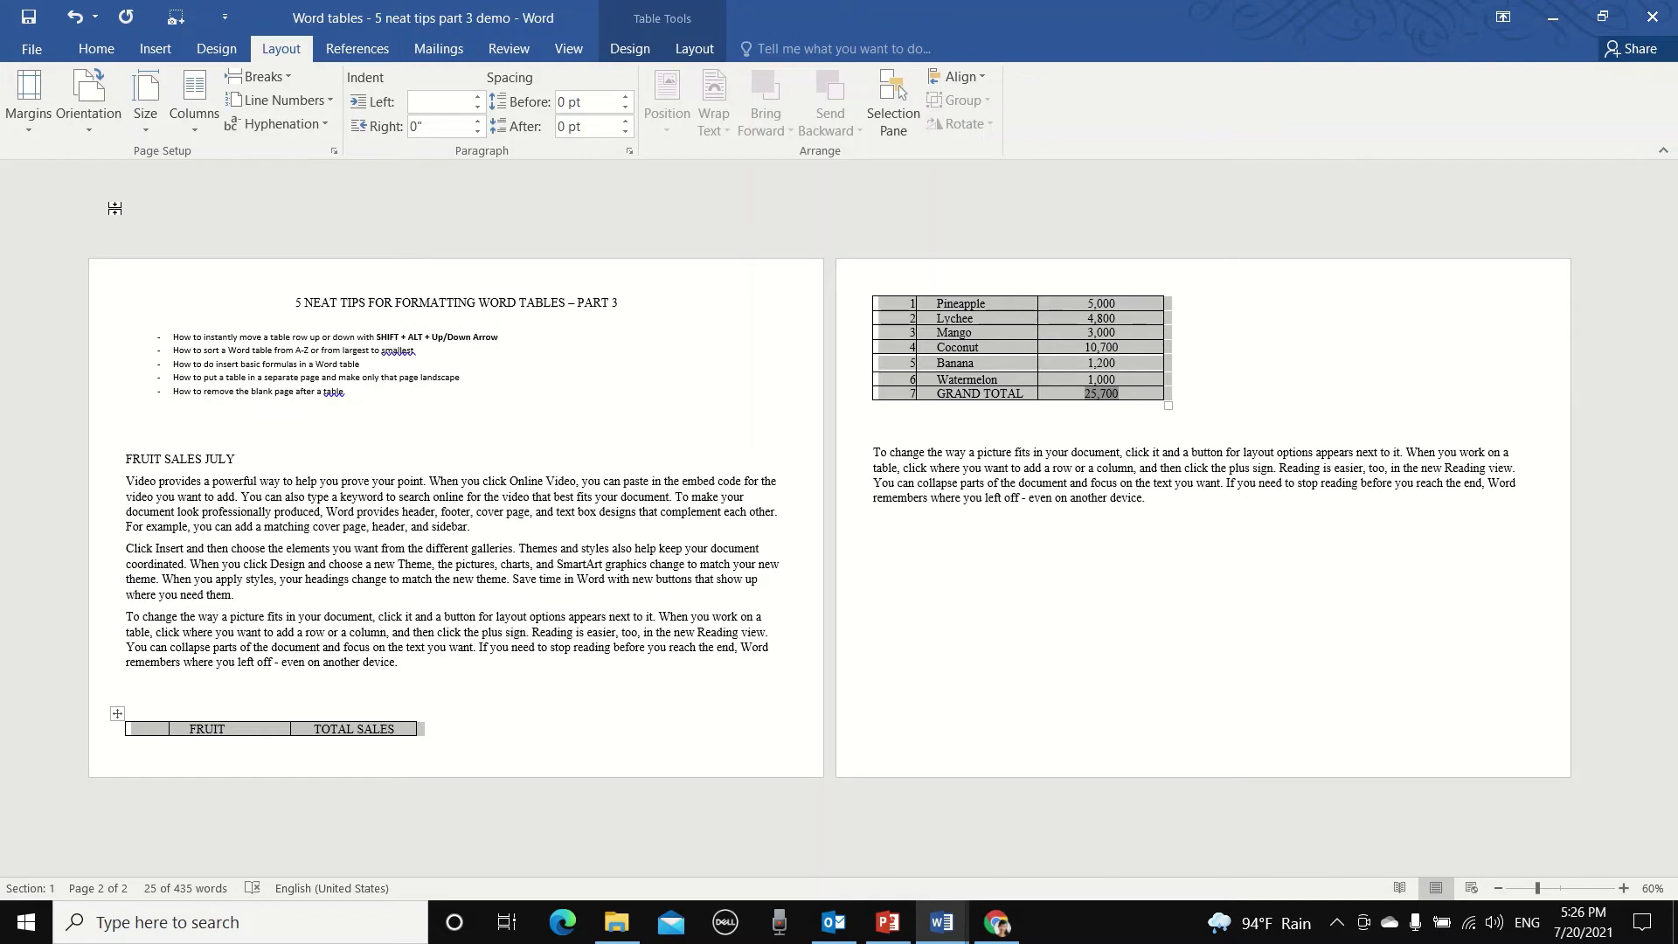
key(ctrl+z)
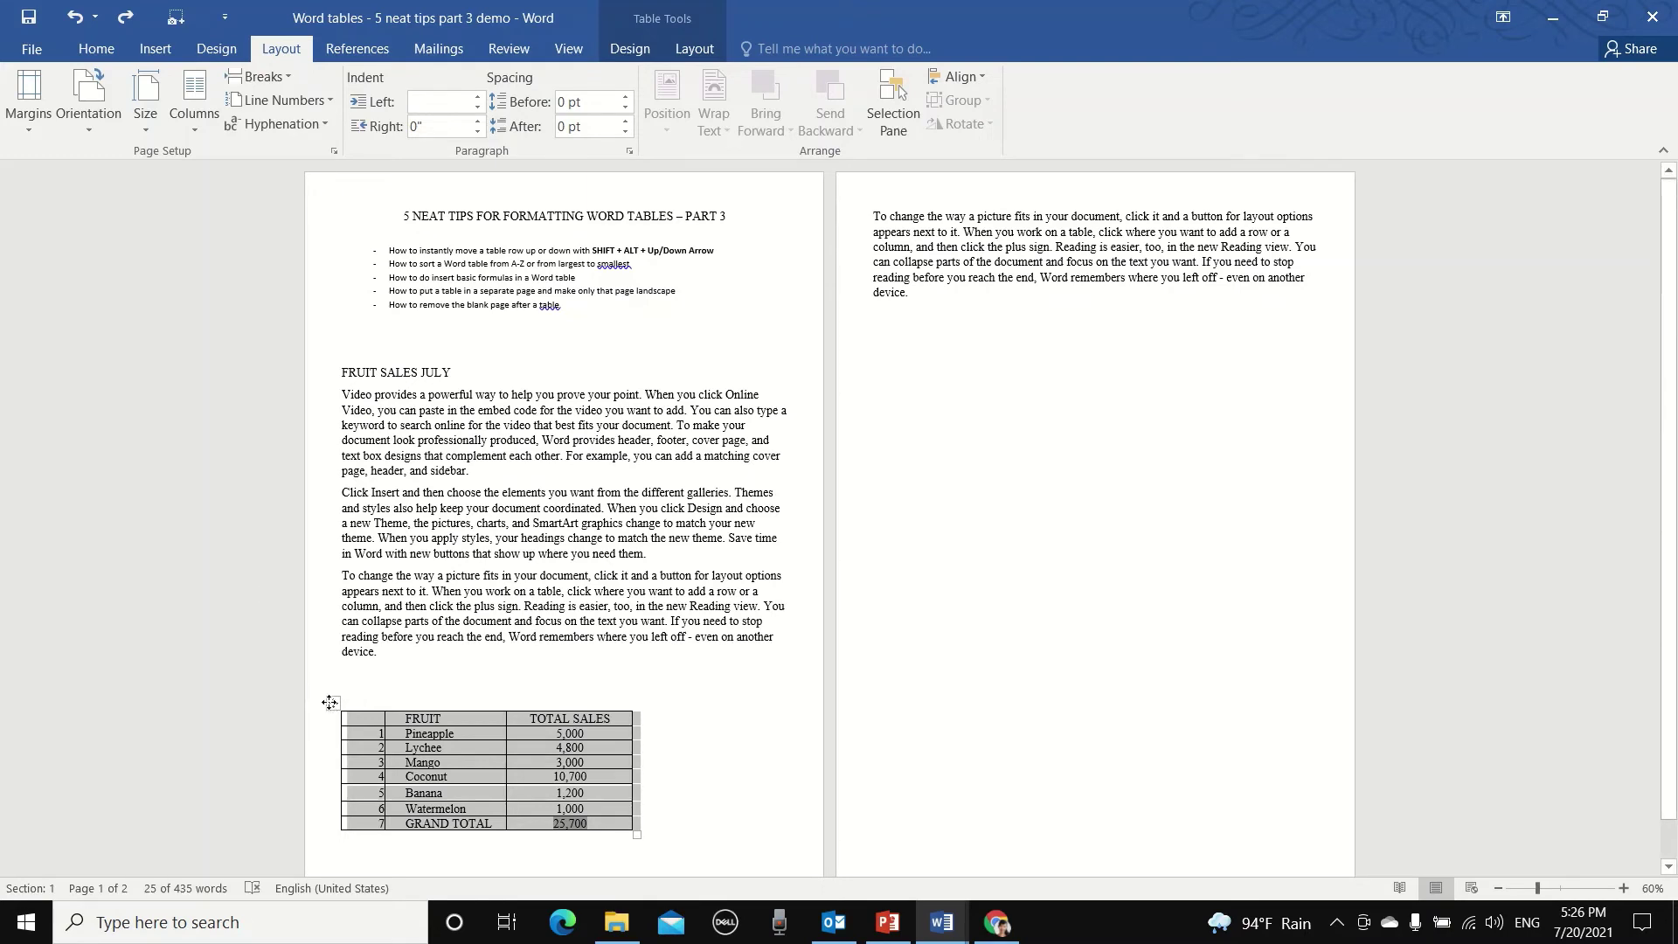
Step: Set Landscape orientation in Page Setup, applied to the selected text only
click(333, 159)
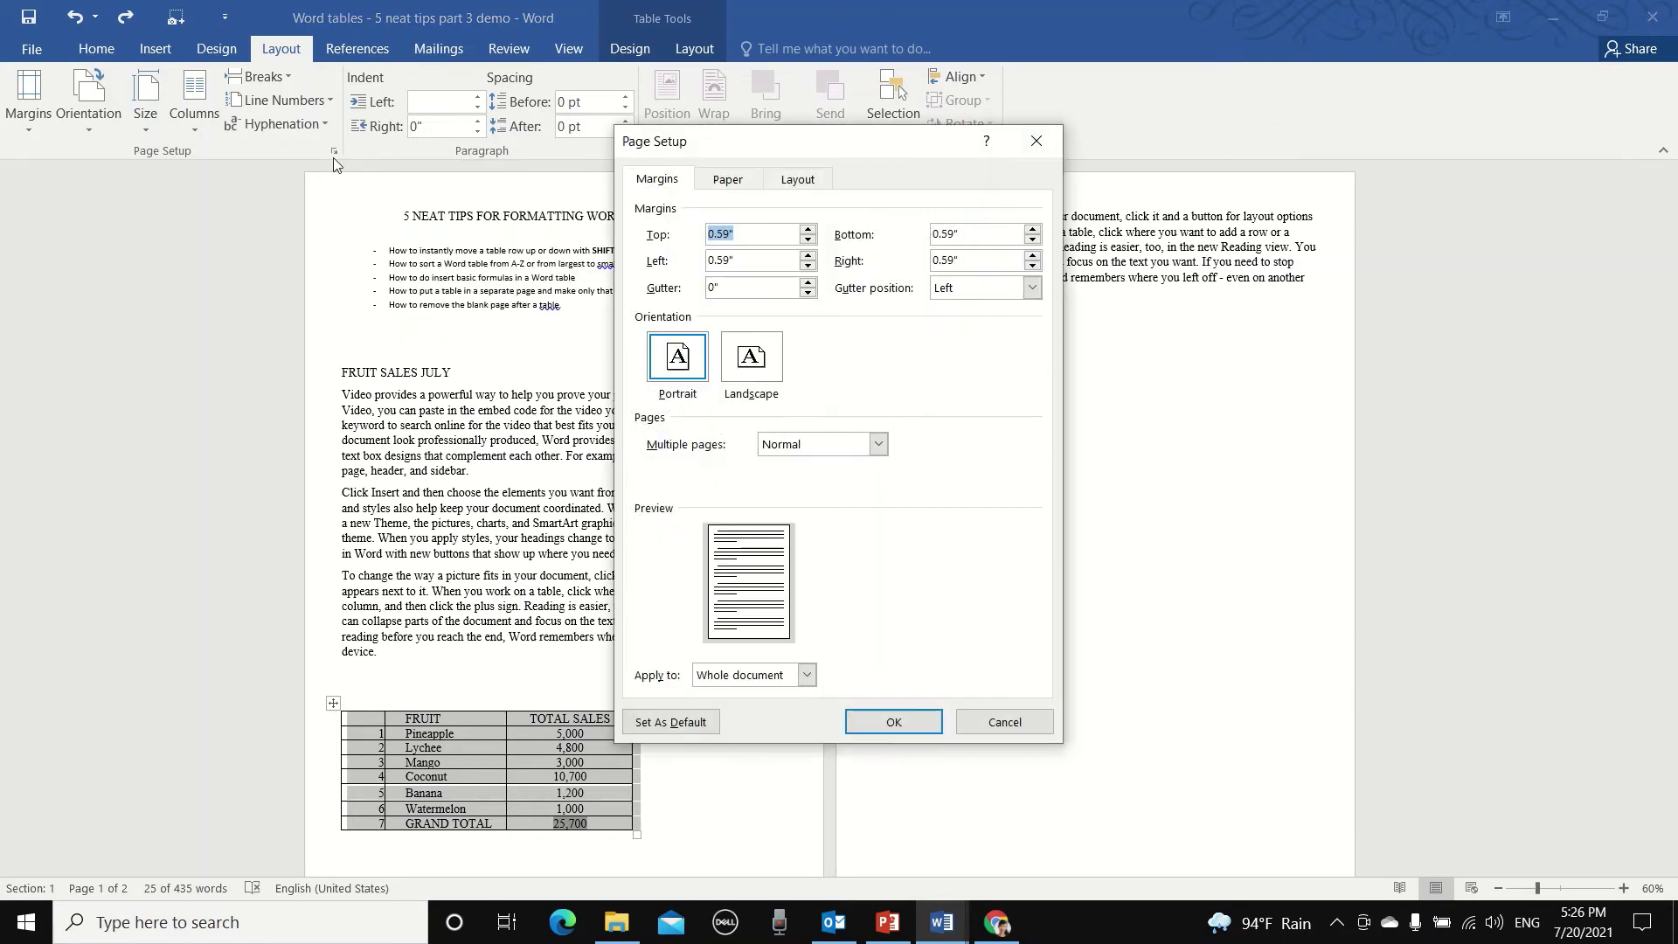
click(766, 376)
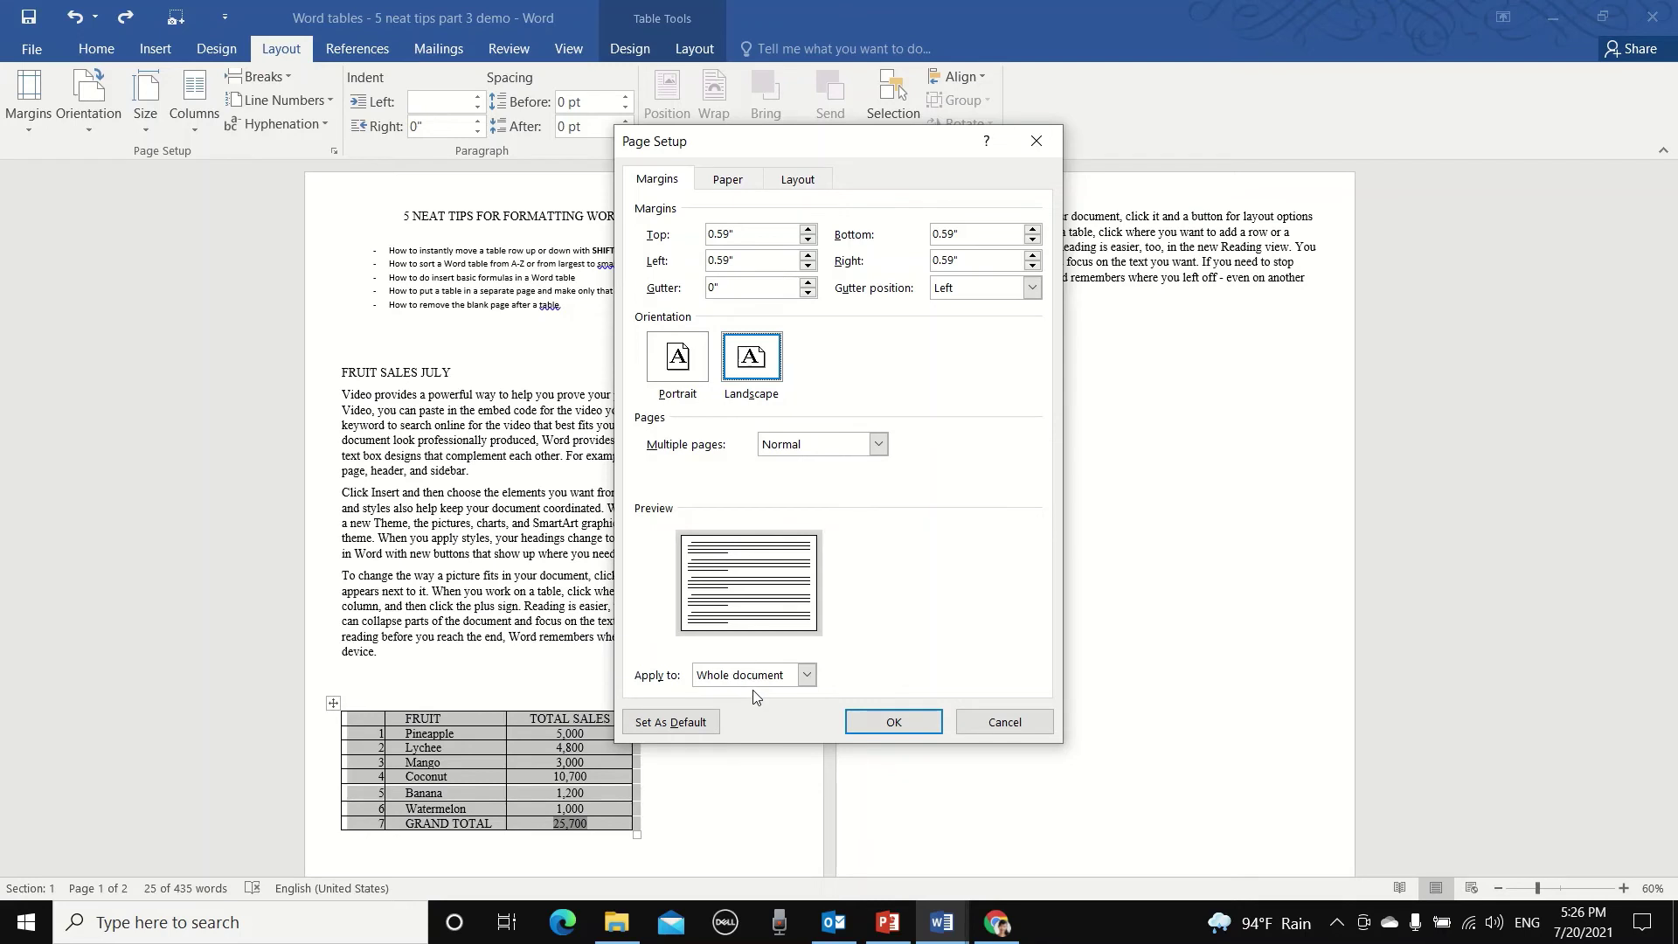
click(806, 676)
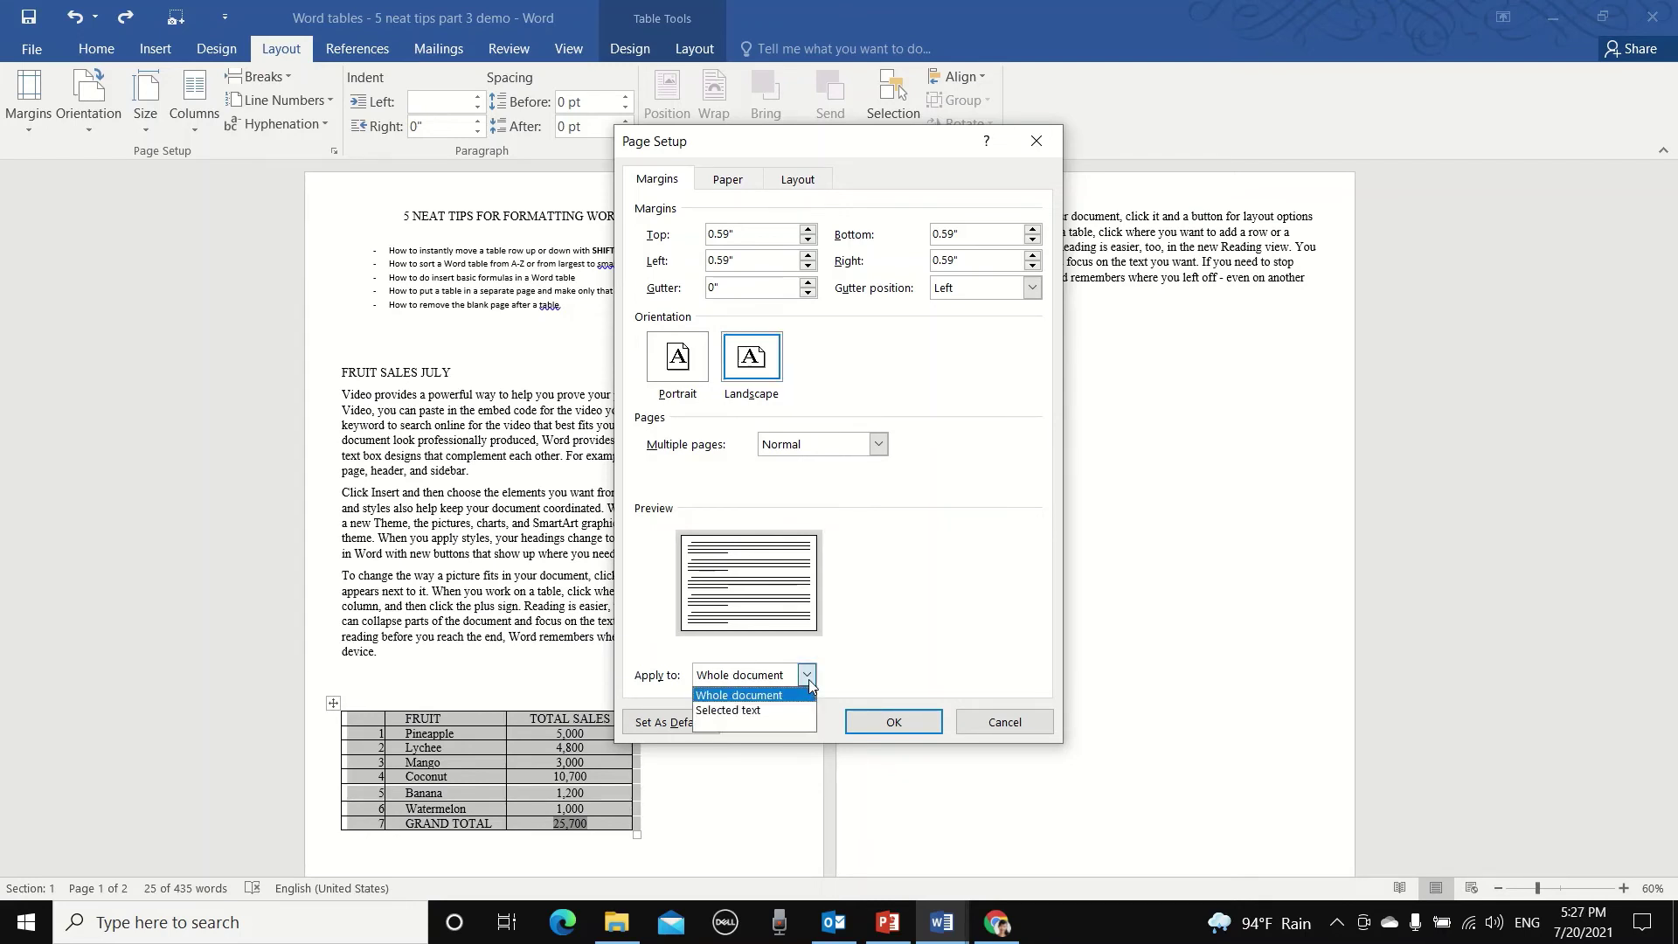
click(769, 710)
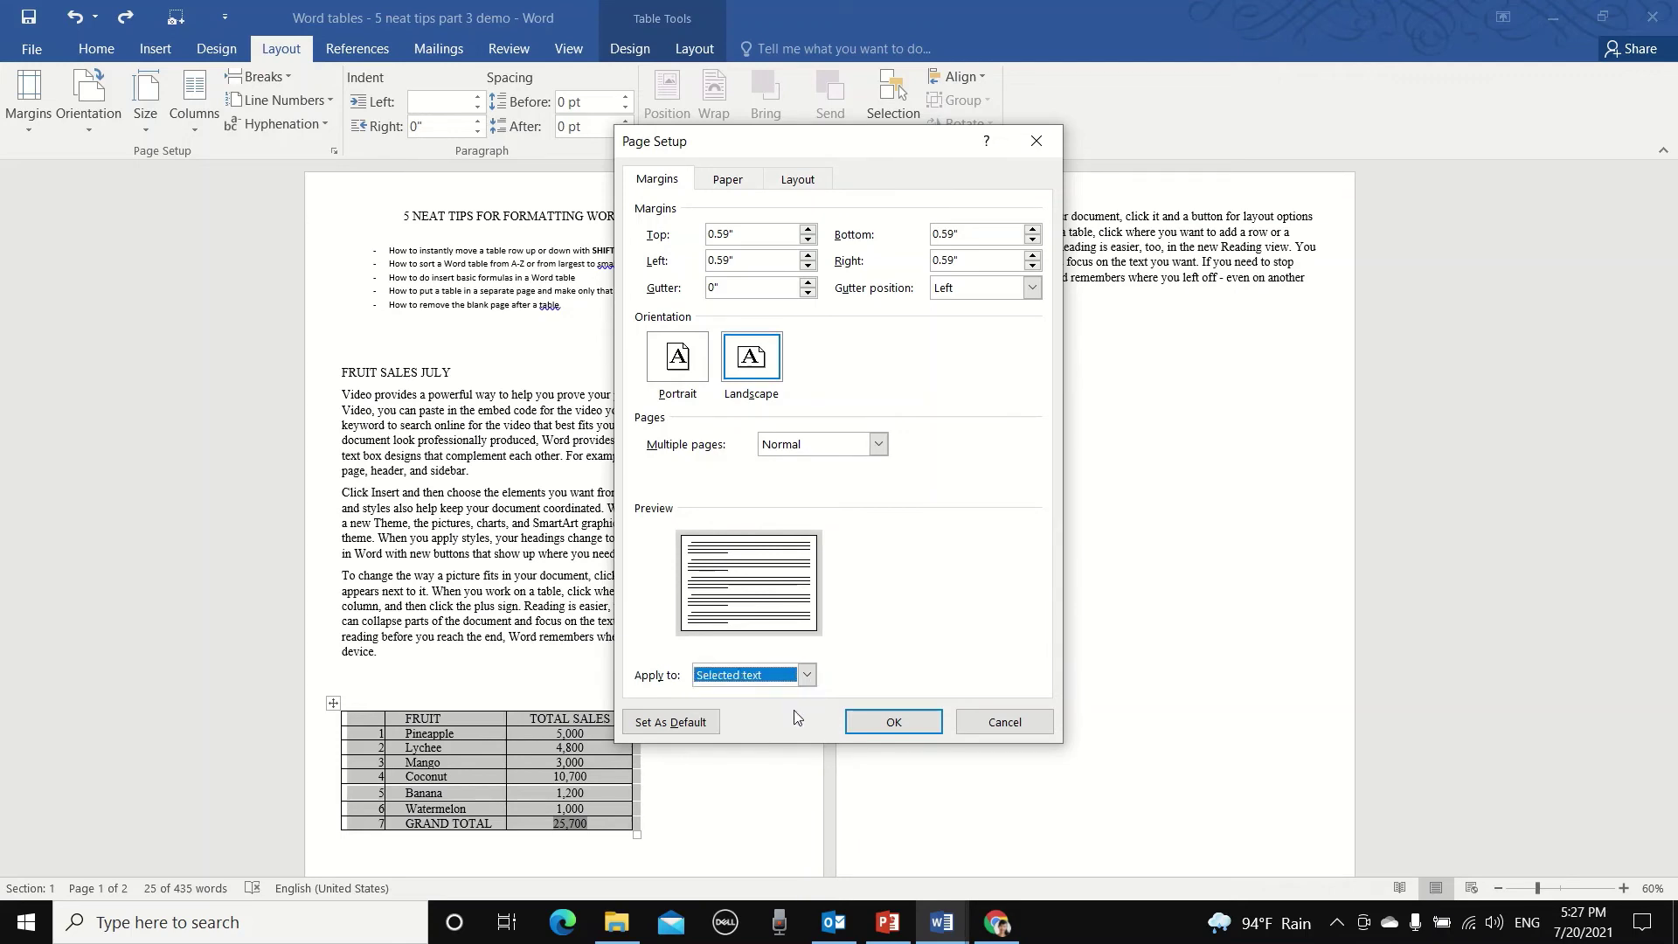
click(889, 725)
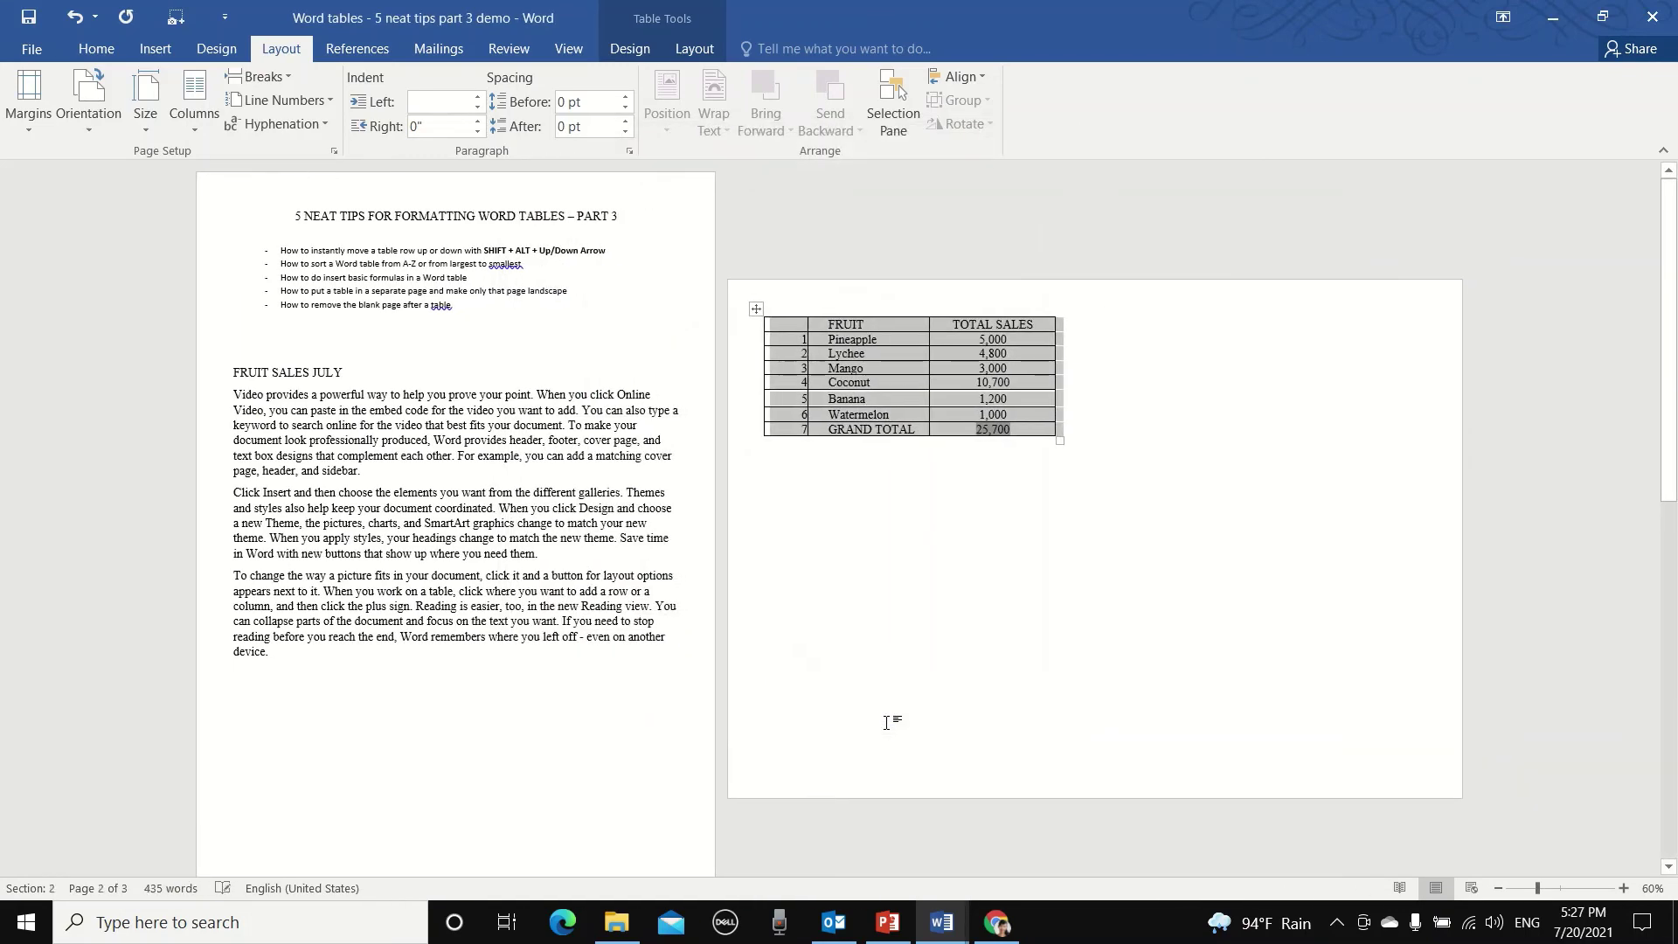
Step: Switch to '4. Delete blank page after a table' and place the cursor on blank page 24
click(941, 922)
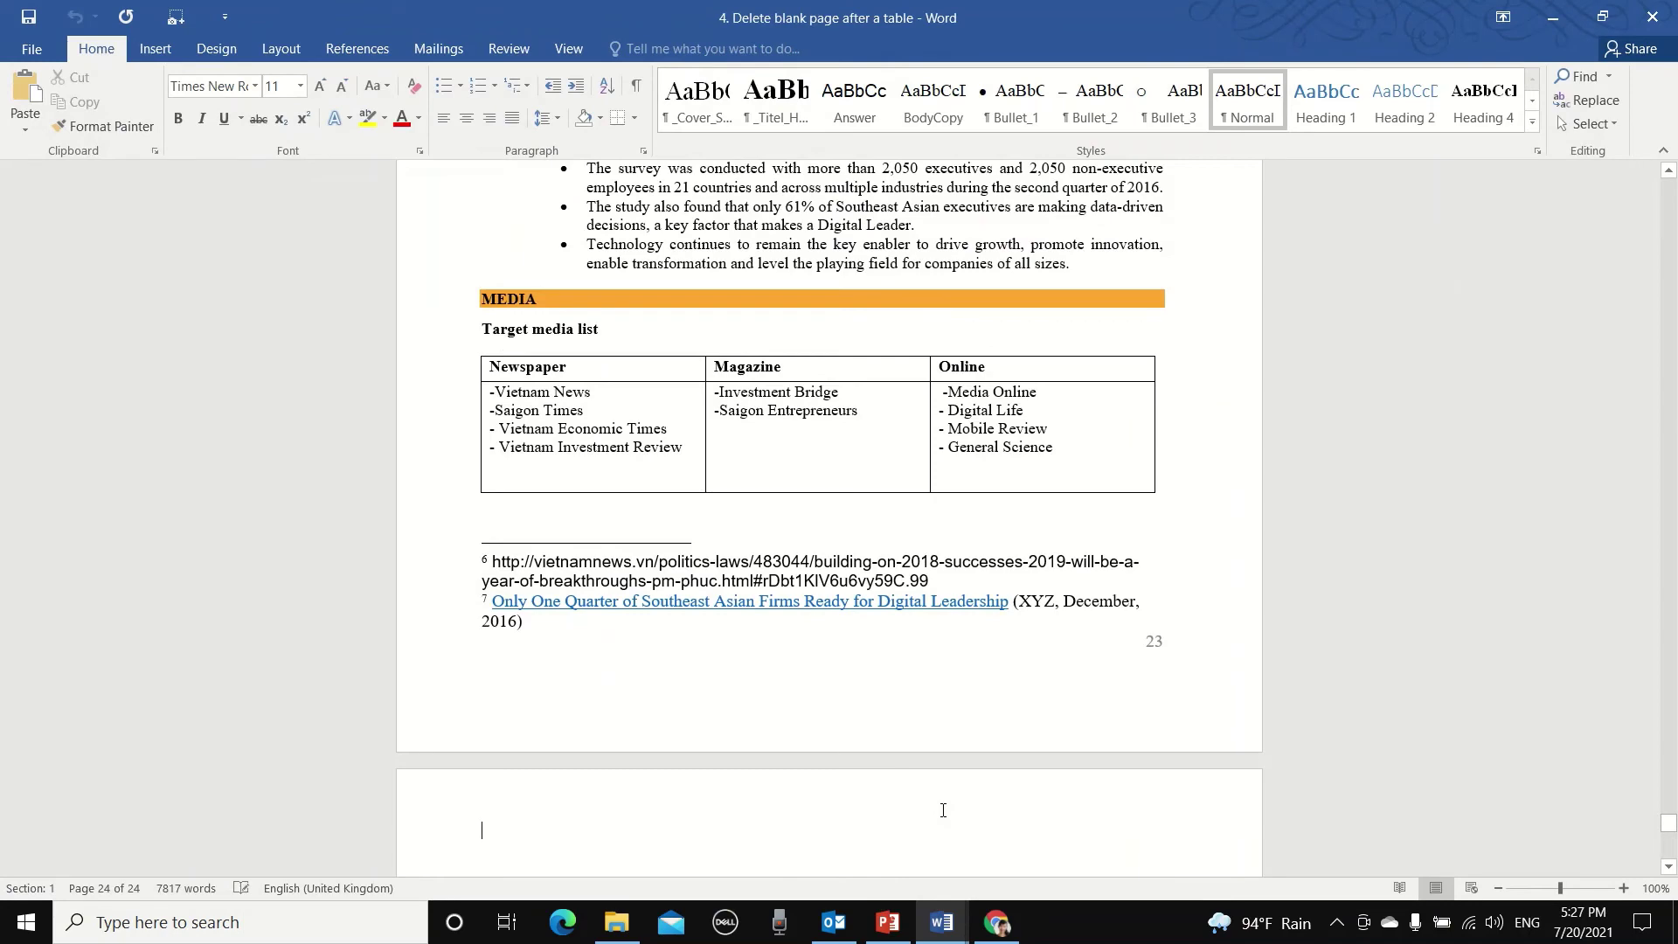
scroll(938, 808, down, 1)
scroll(846, 765, down, 2)
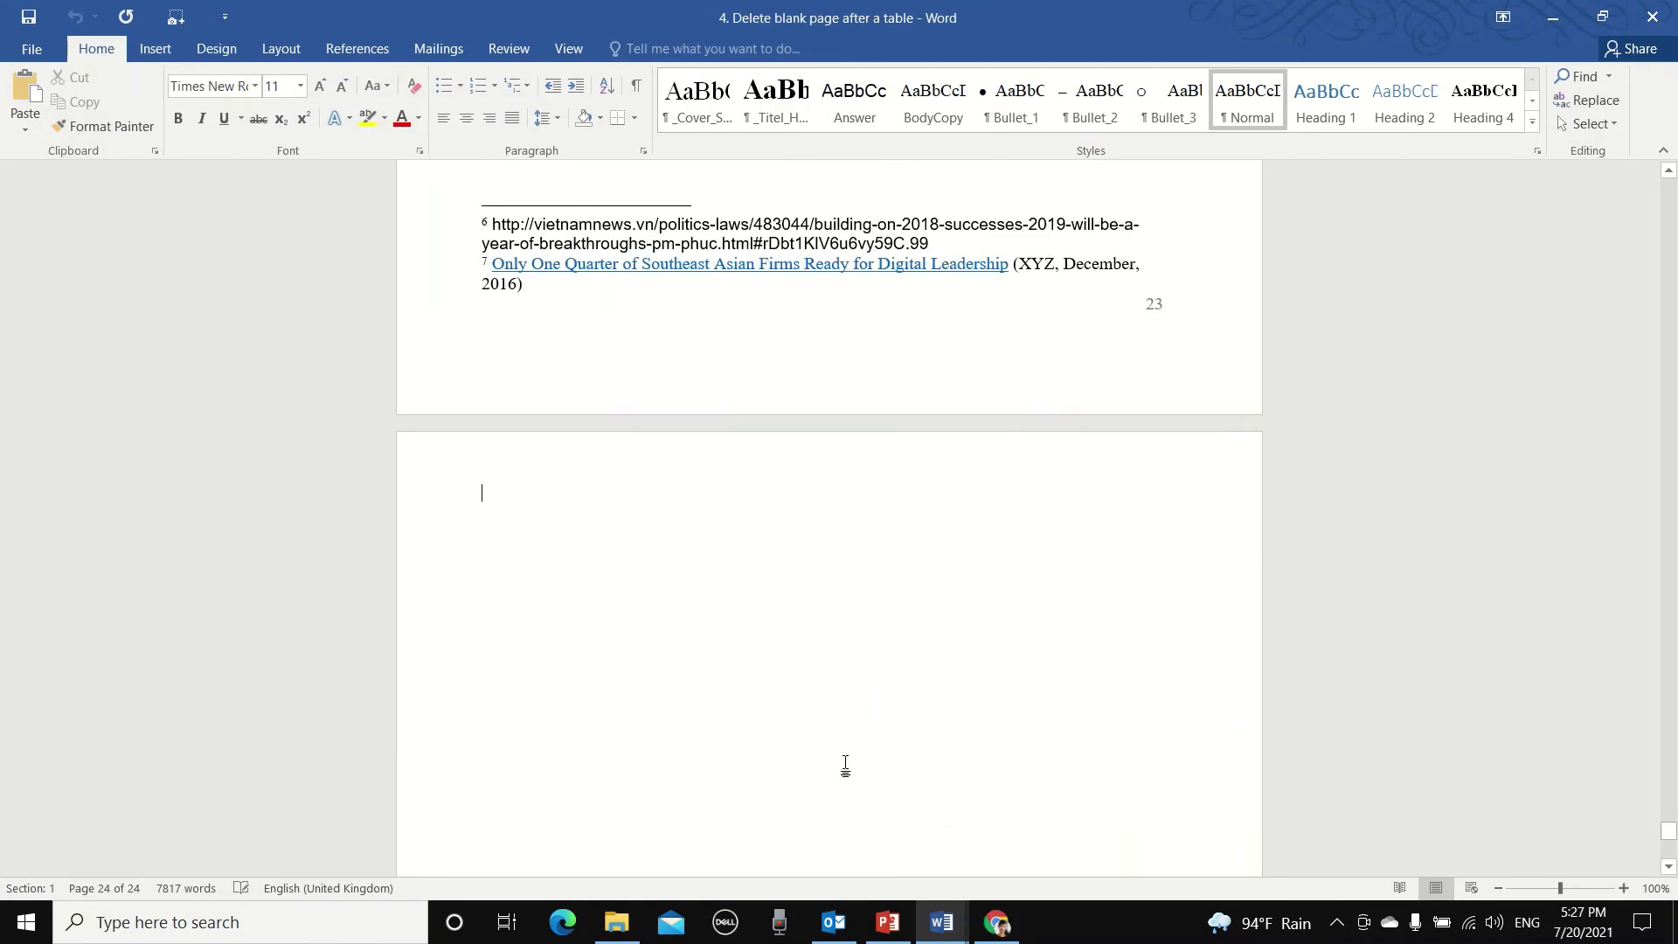
ctrl+scroll(845, 765, down, 2)
ctrl+scroll(845, 764, down, 2)
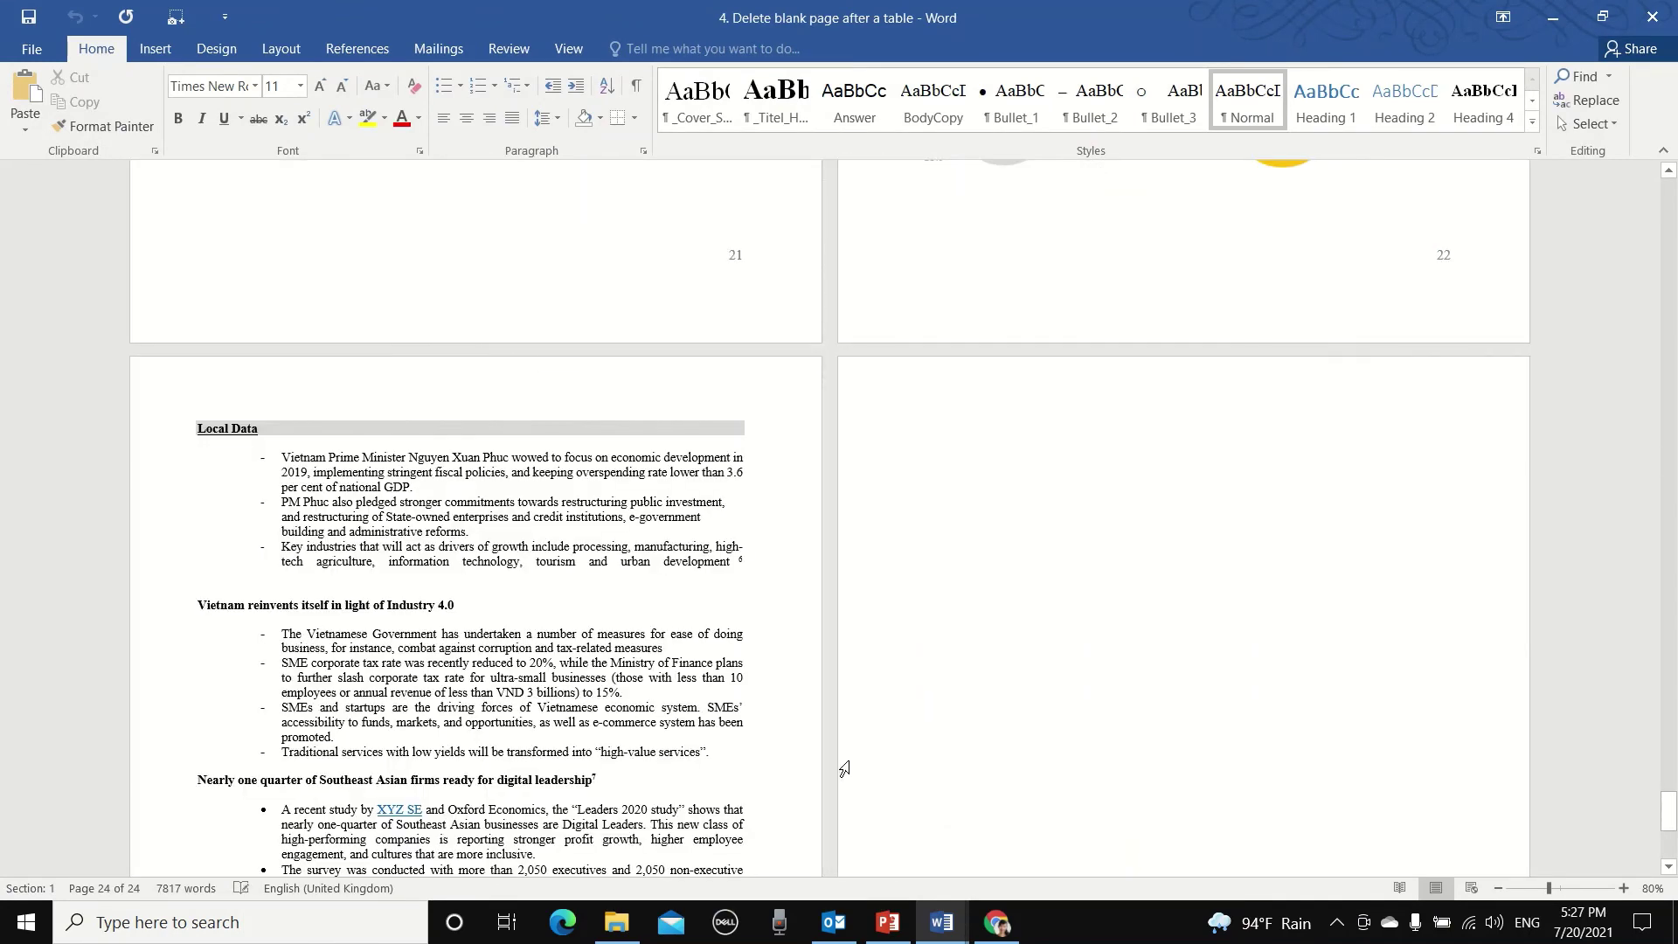
ctrl+scroll(847, 765, down, 2)
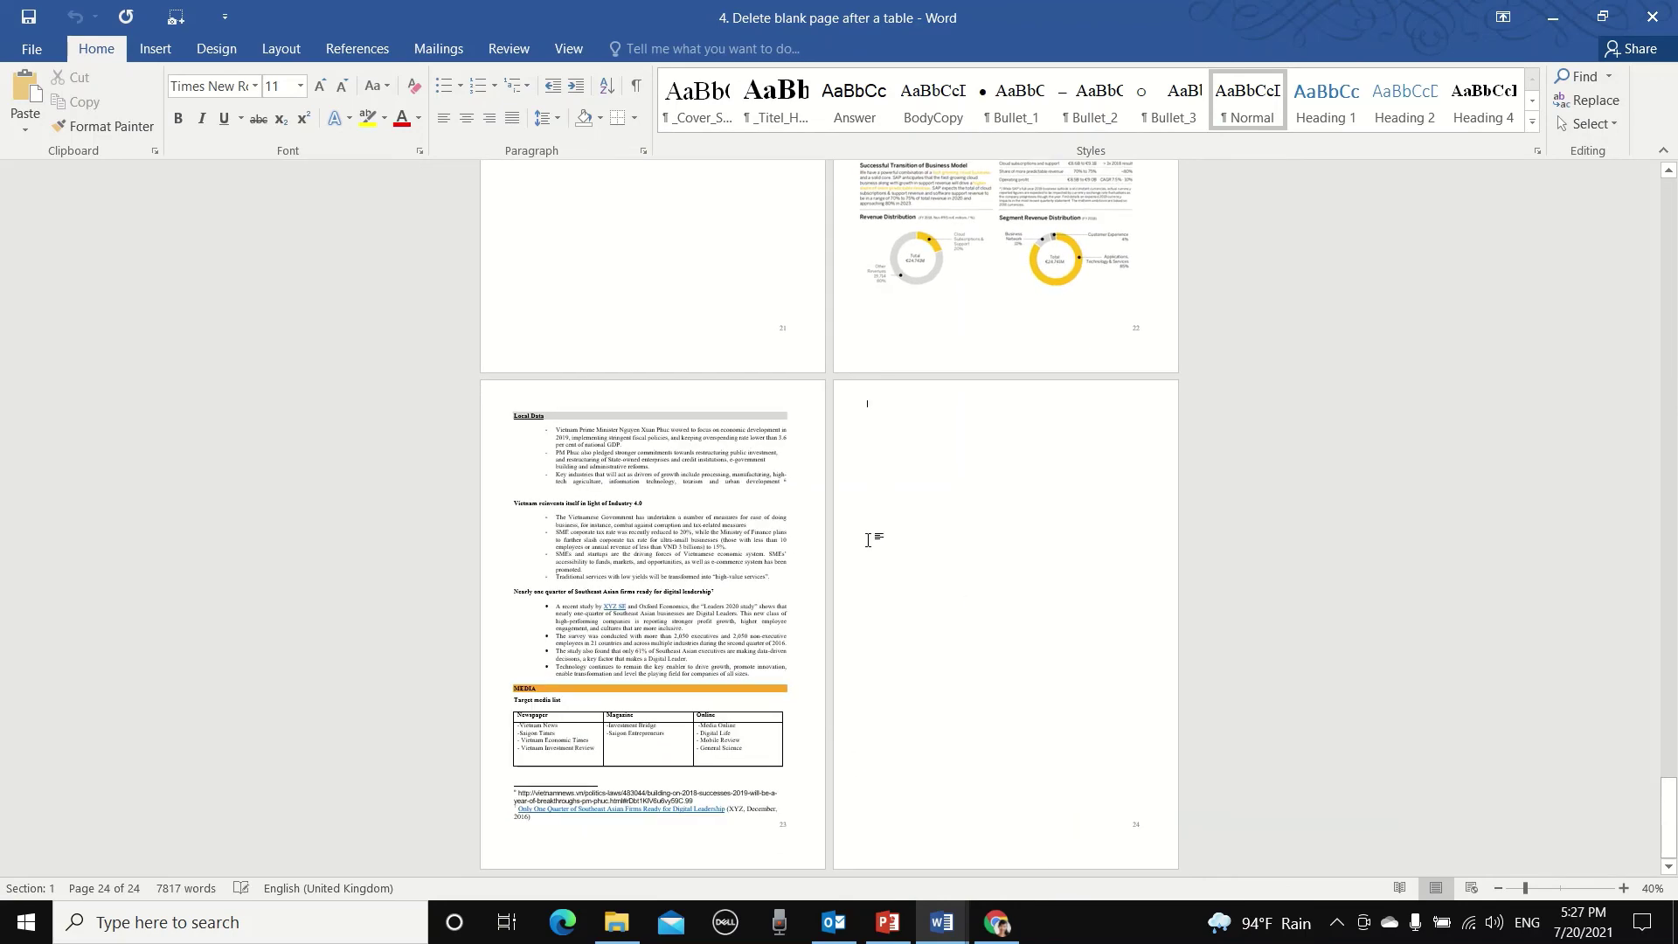
ctrl+scroll(921, 620, up, 7)
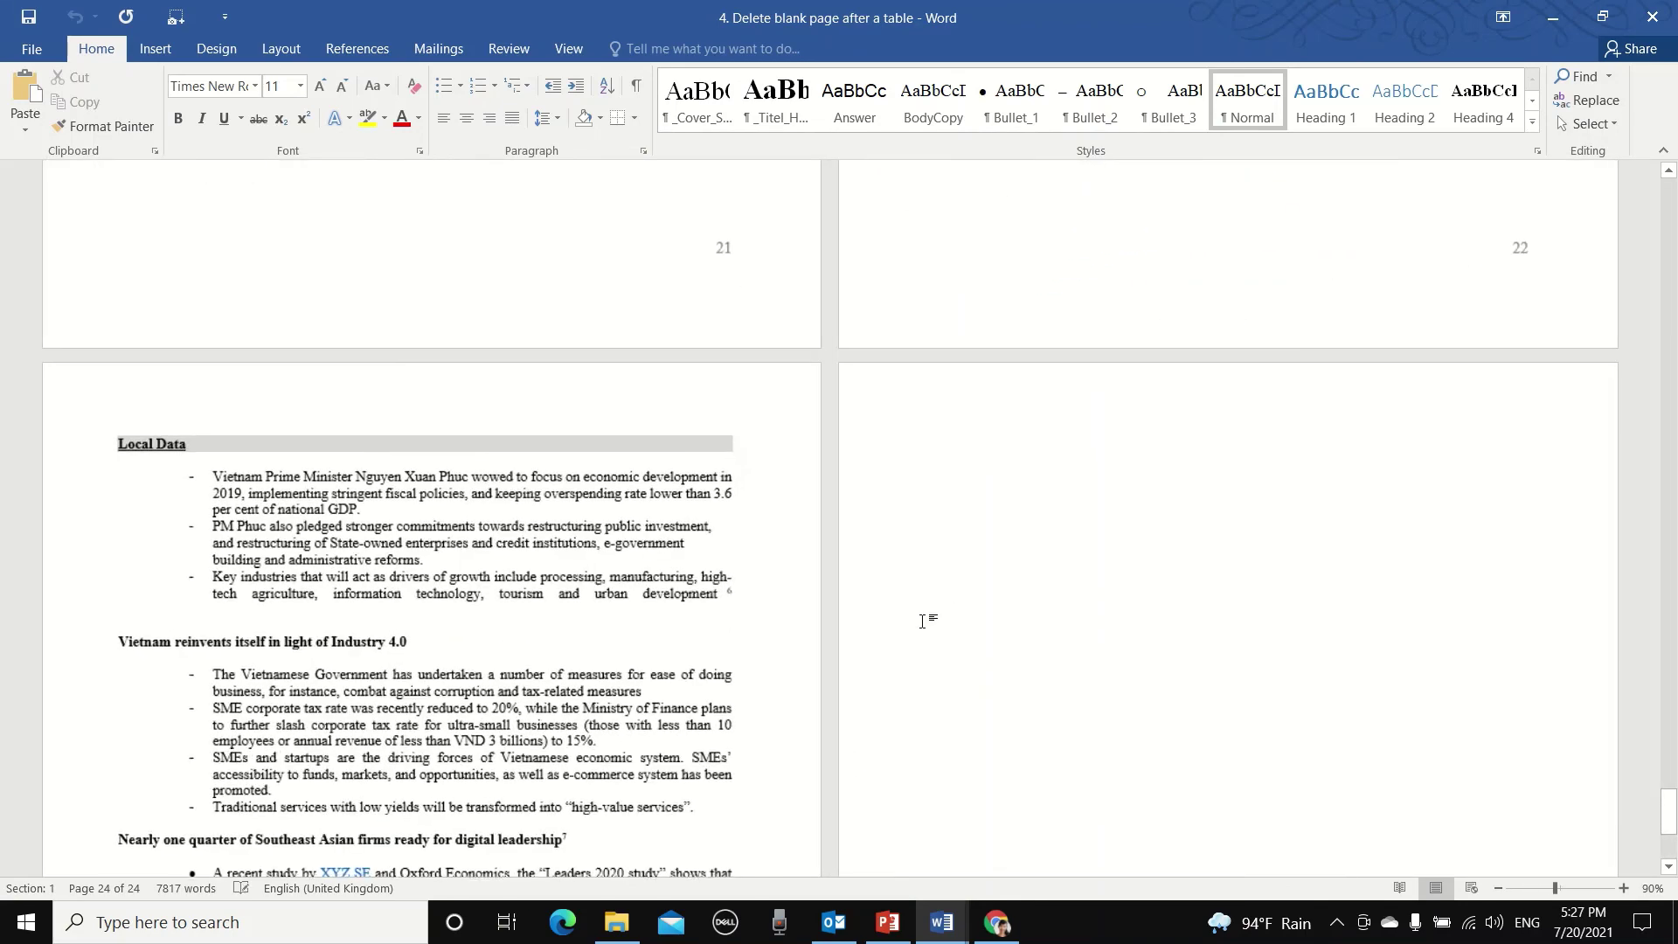
scroll(921, 621, up, 5)
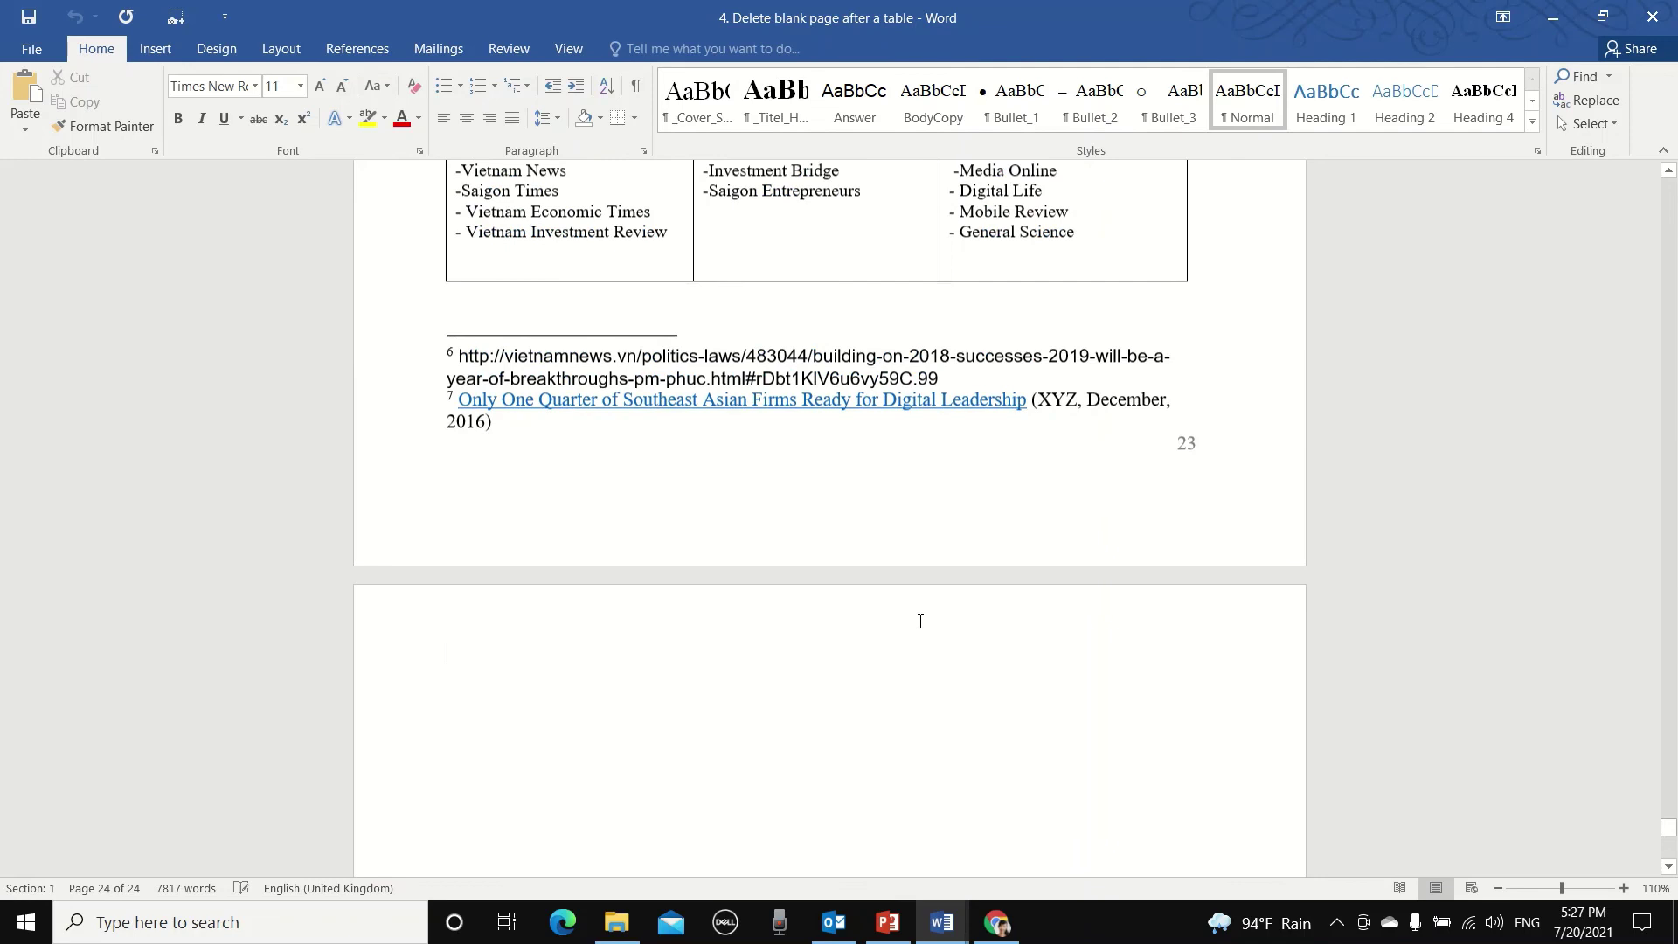
scroll(913, 630, down, 2)
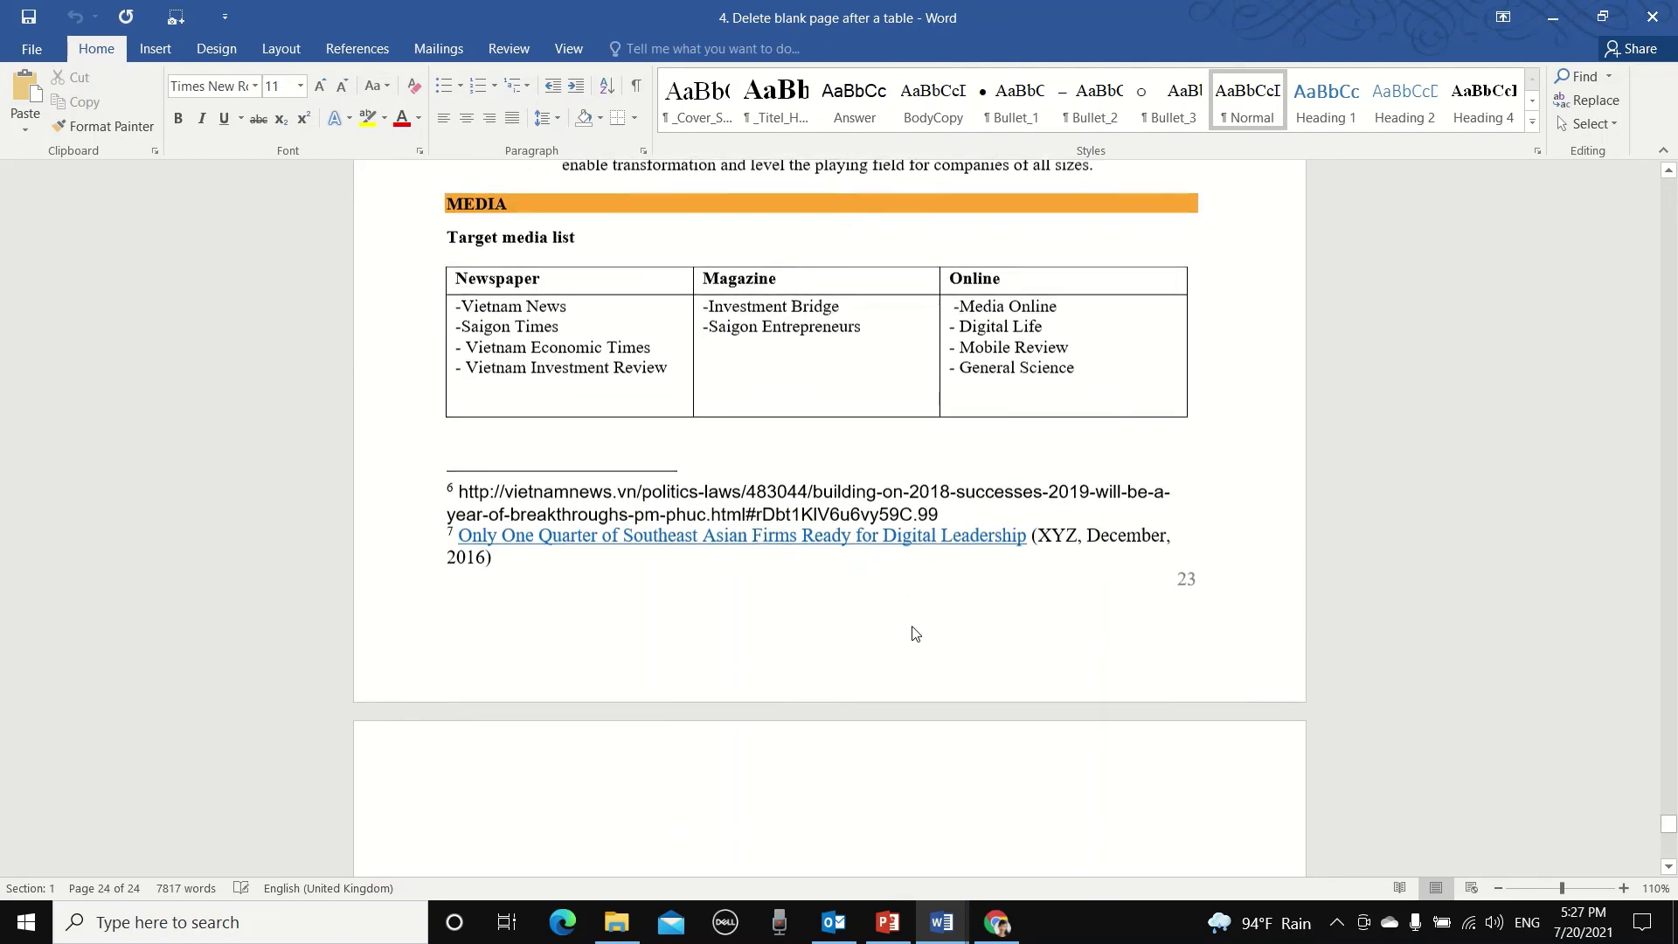
click(894, 631)
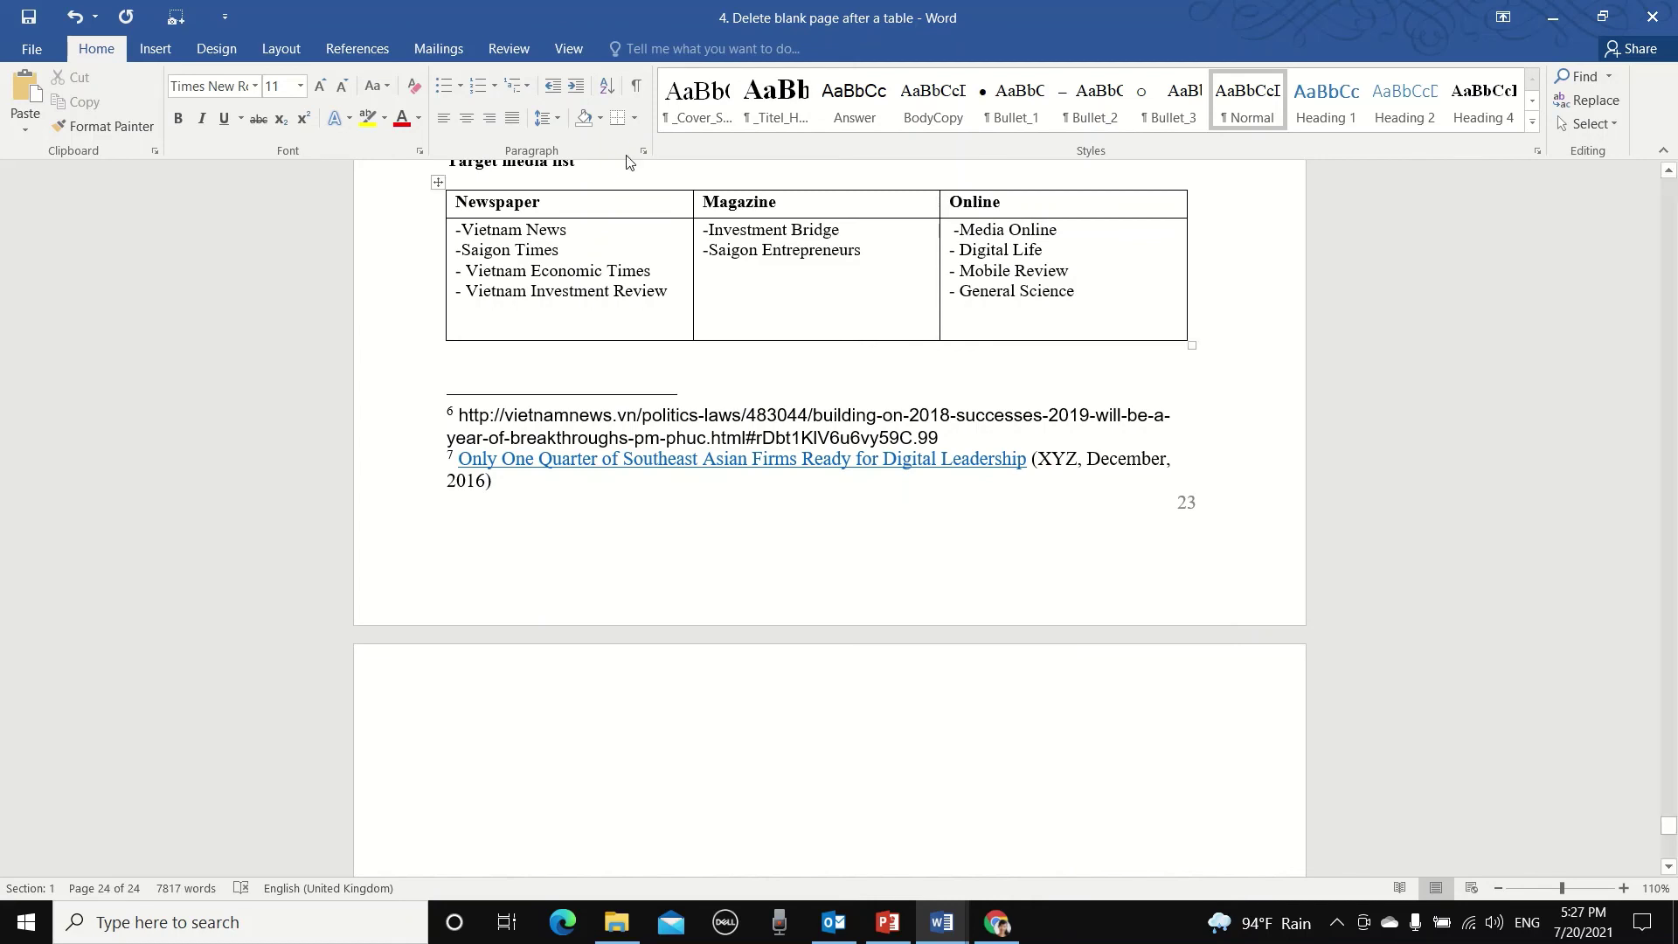
Step: Set the lone paragraph mark on page 24 to font size 1, with Show/Hide ¶ turned on, then off
click(637, 92)
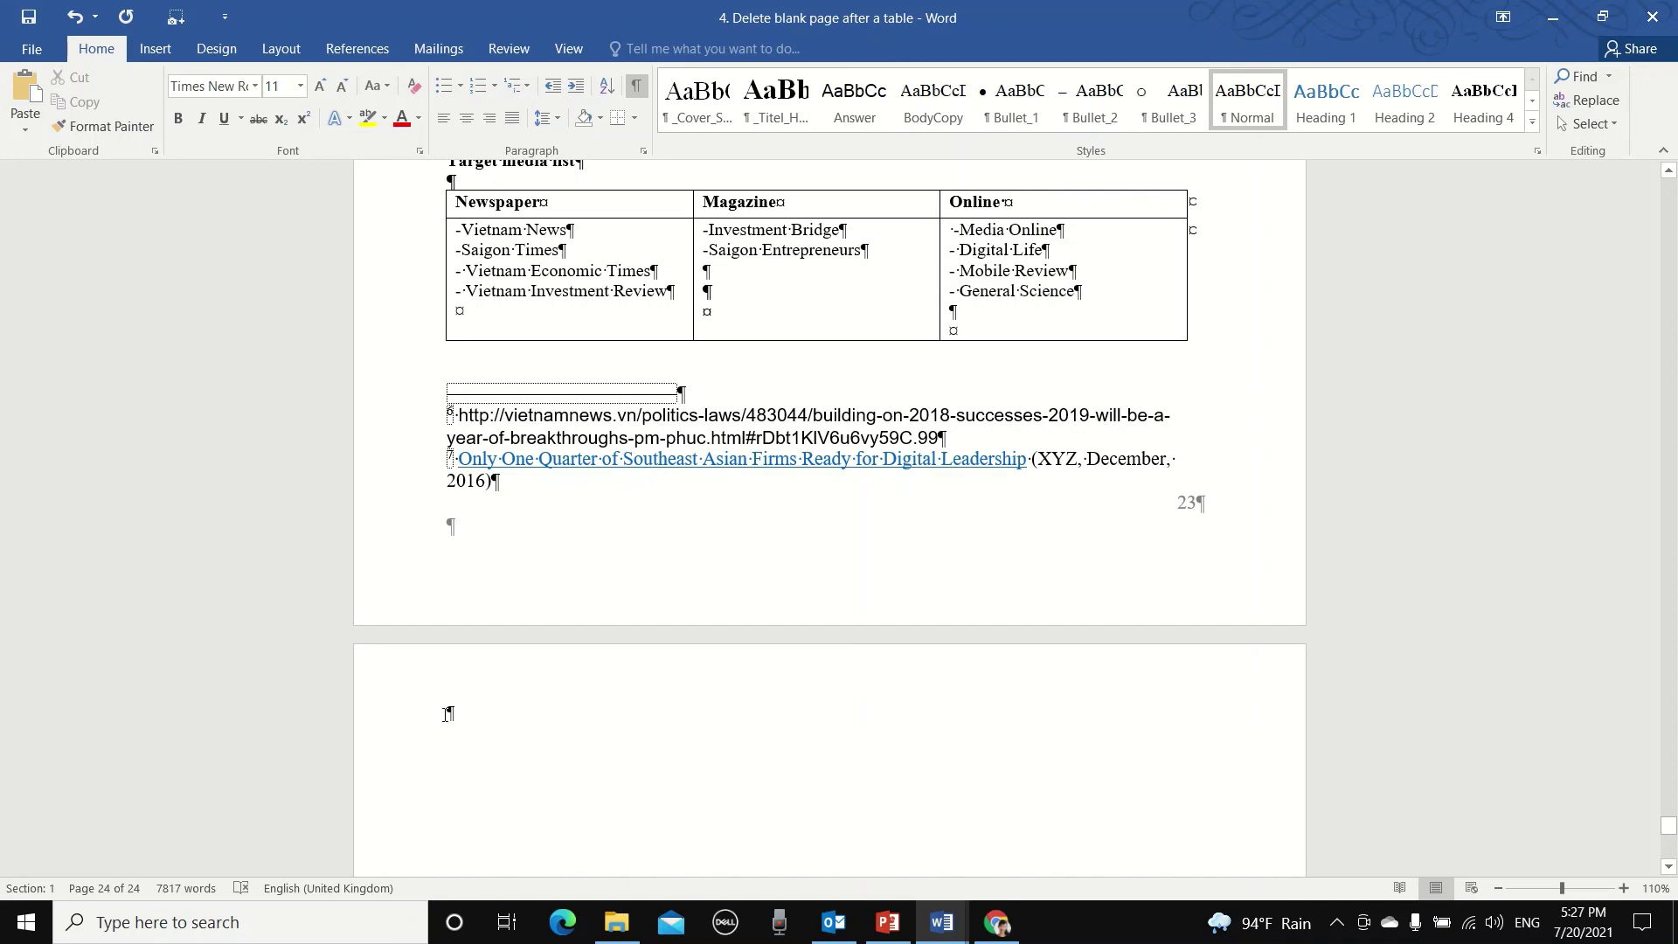
drag(446, 715, 459, 710)
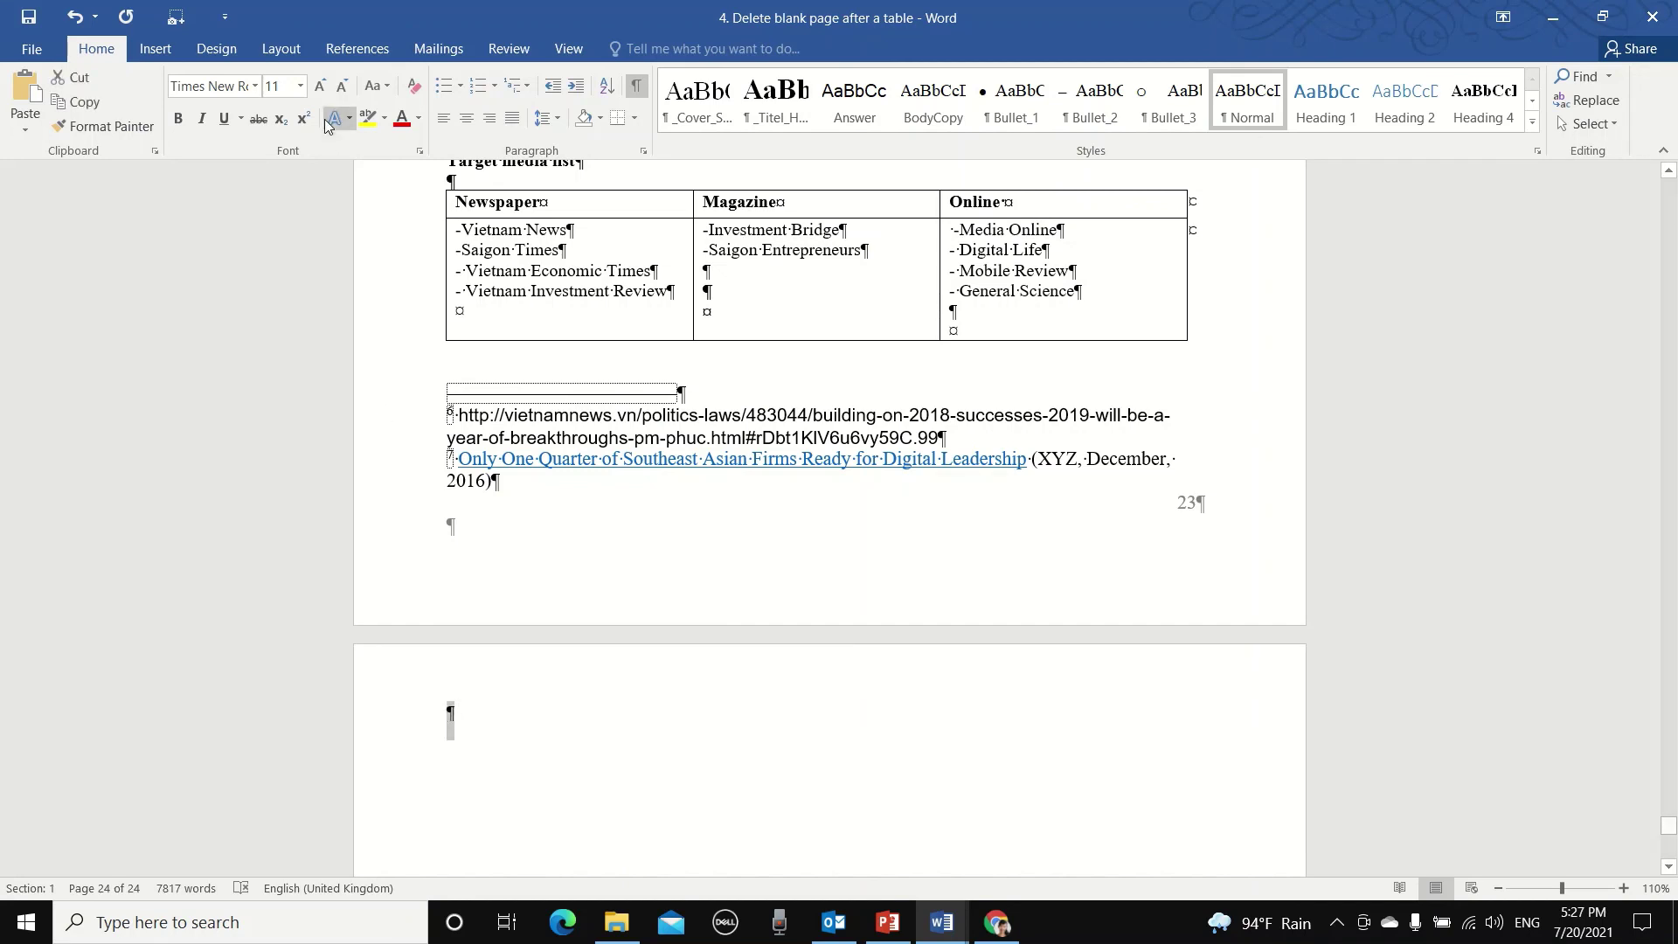
click(300, 88)
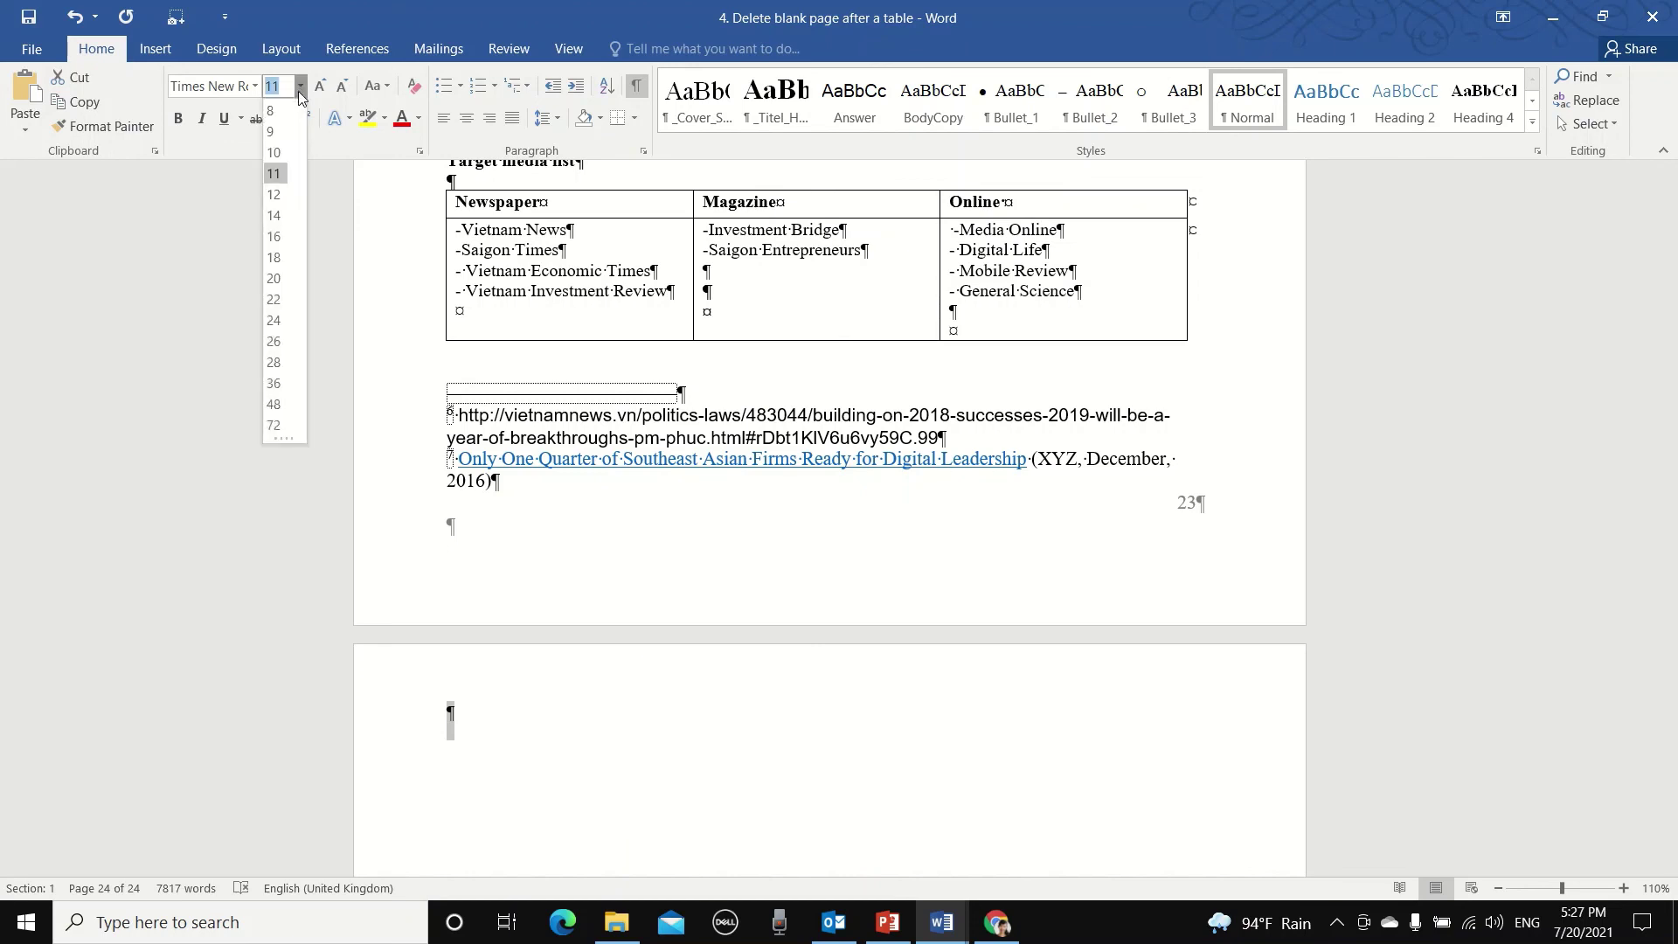
text(0)
key(BackSpace)
text(1)
key(Return)
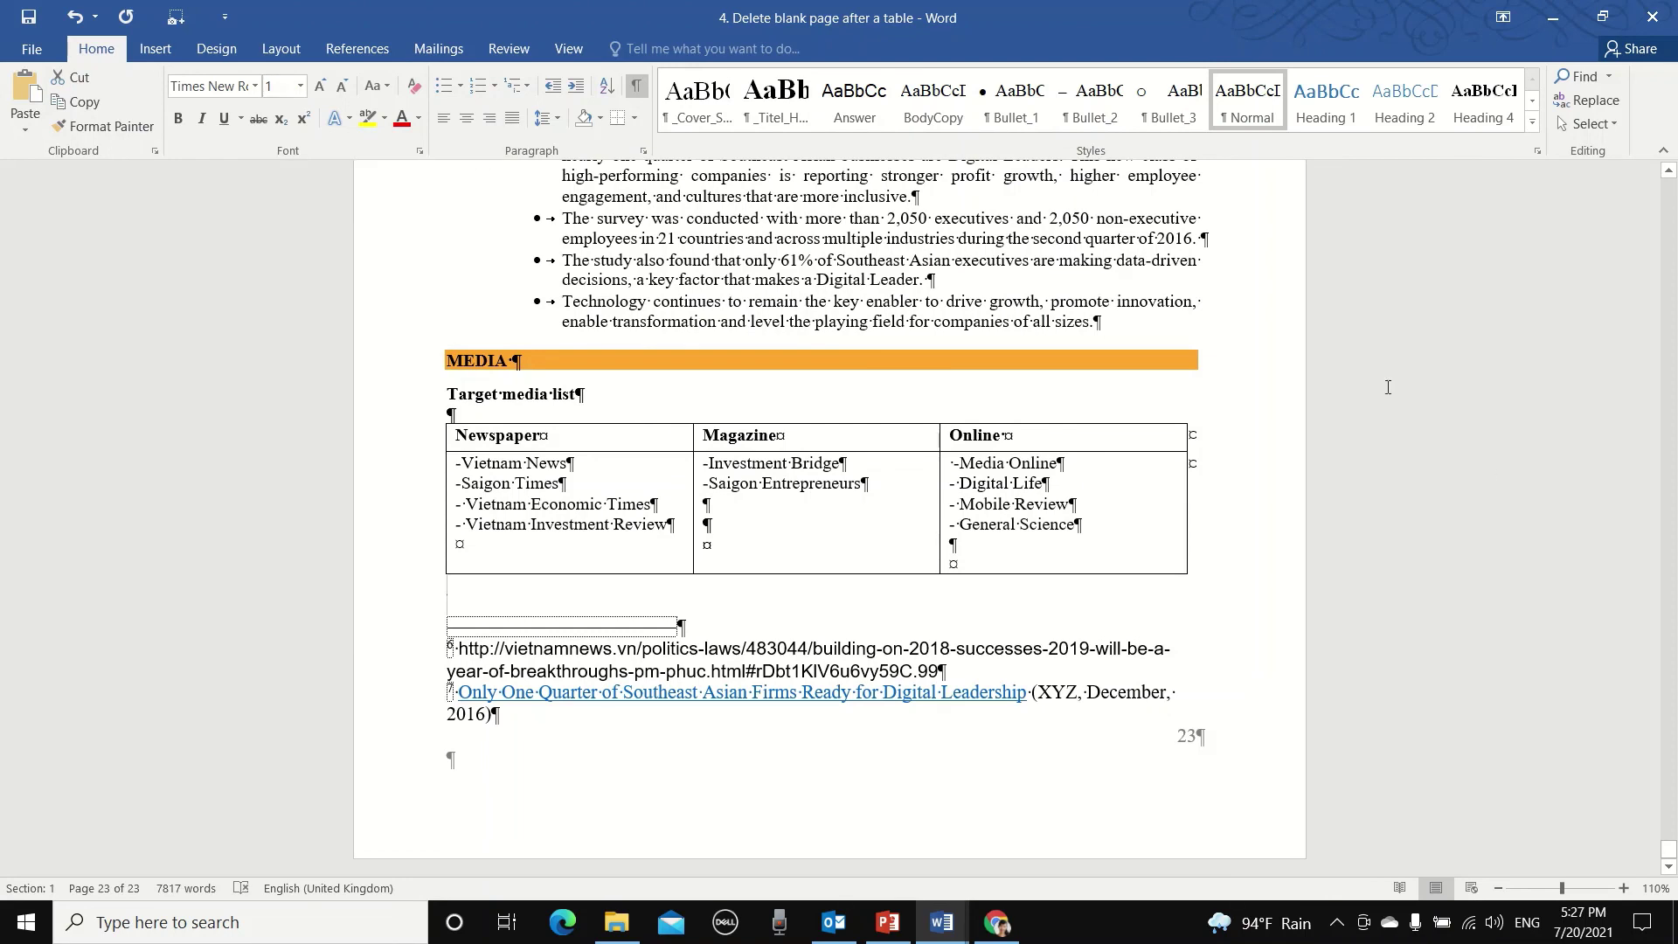
click(640, 88)
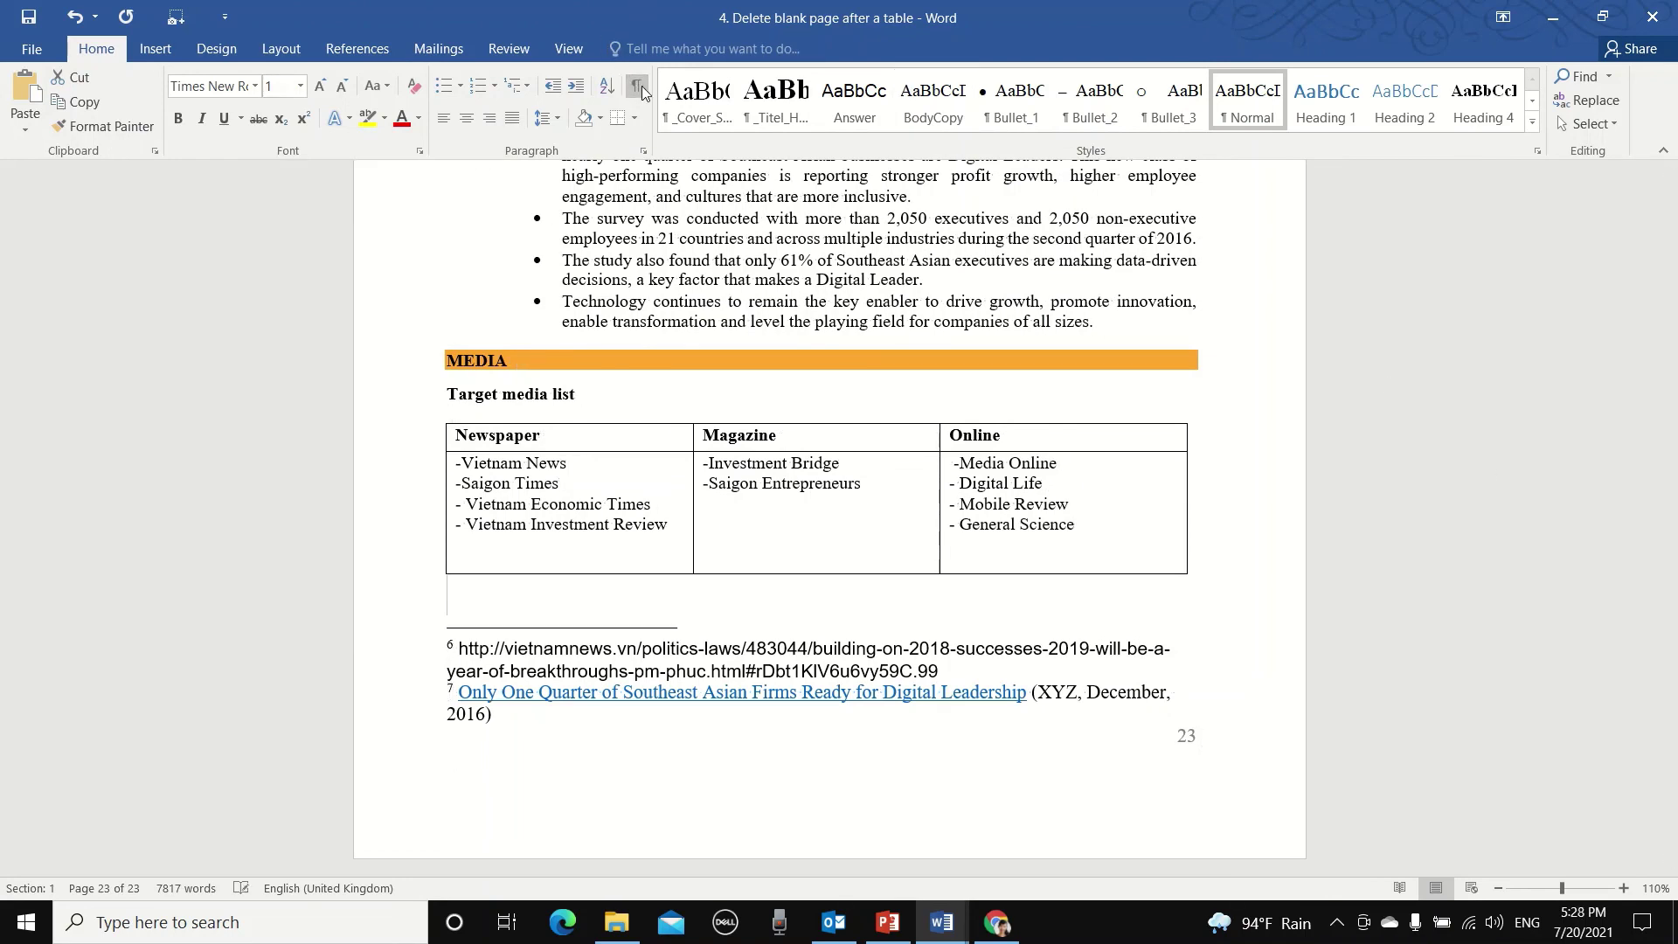